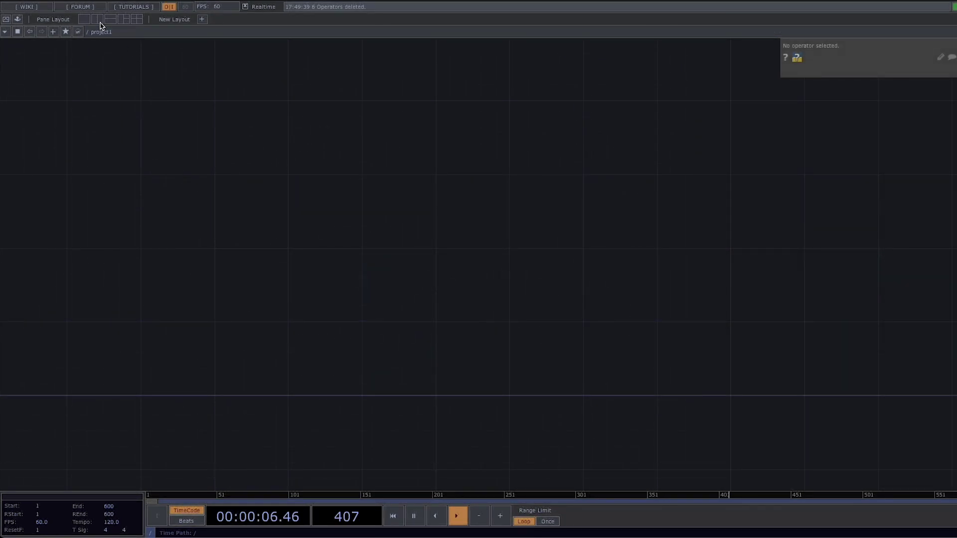
- Split the workspace into two side-by-side panes, widen the network pane, and turn the narrower one into an output viewer
{"action": "left_click", "coordinate": [97, 19]}
{"action": "left_click_drag", "start_coordinate": [503, 148], "coordinate": [685, 144]}
{"action": "left_click", "coordinate": [691, 31]}
{"action": "left_click", "coordinate": [718, 75]}
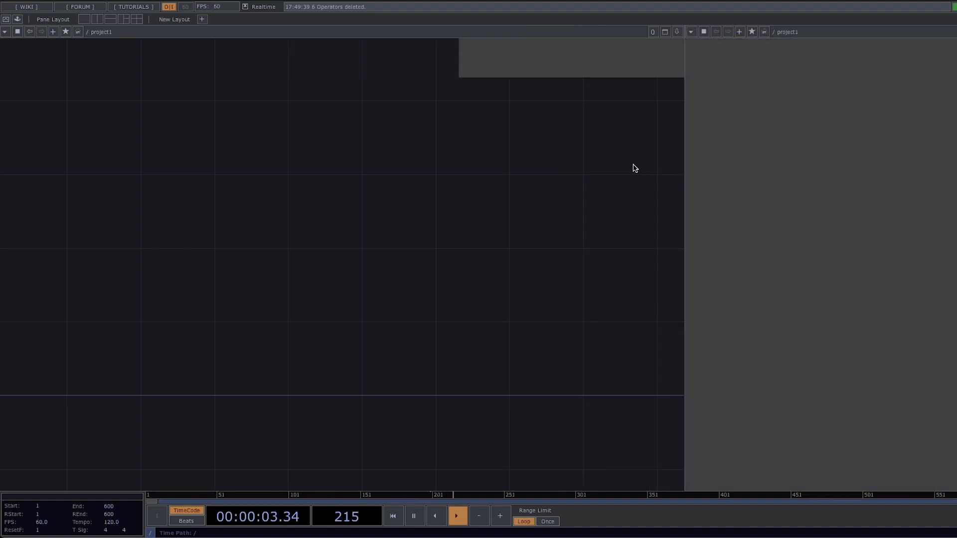
- Add an Out TOP to the project network and turn on its display flag
{"action": "right_click", "coordinate": [365, 220]}
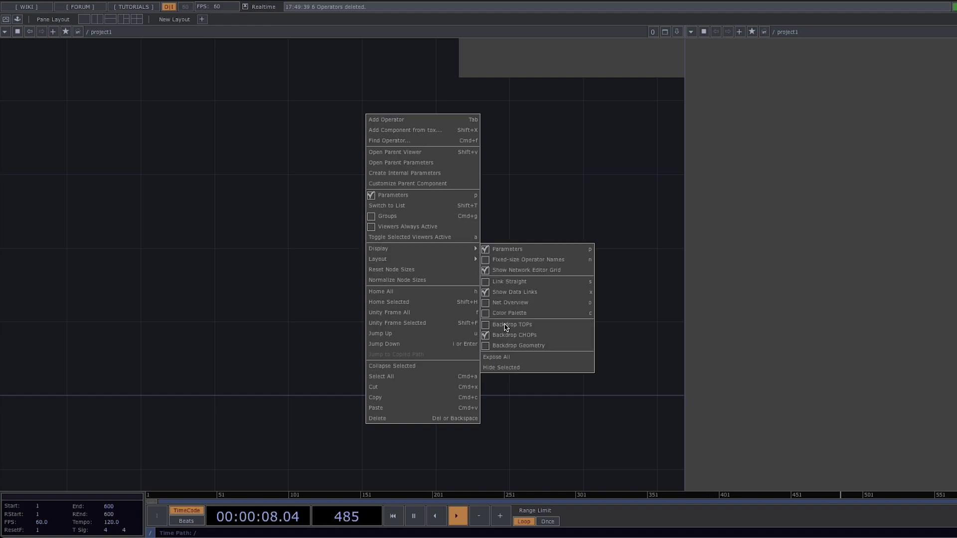
{"action": "key", "text": "Escape"}
{"action": "key", "text": "Tab"}
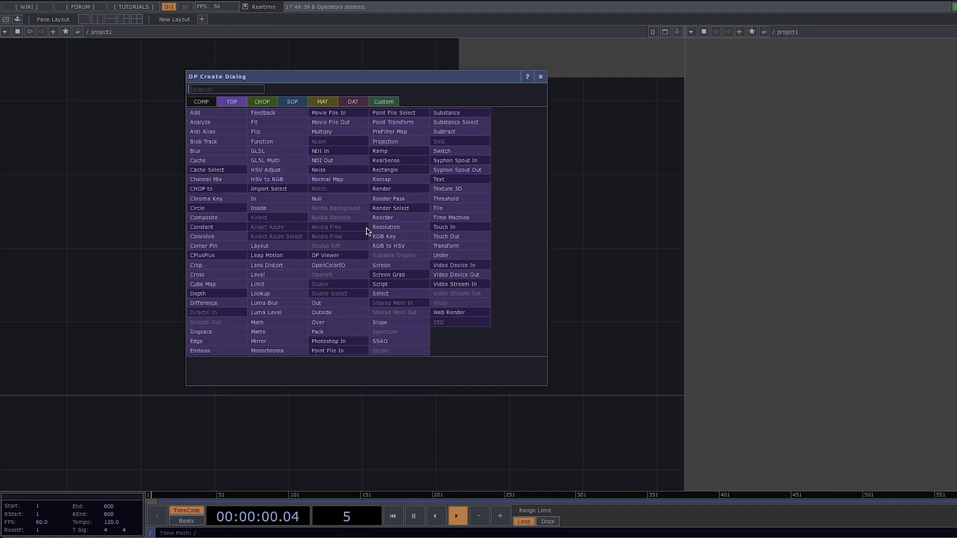
{"action": "type", "text": "out"}
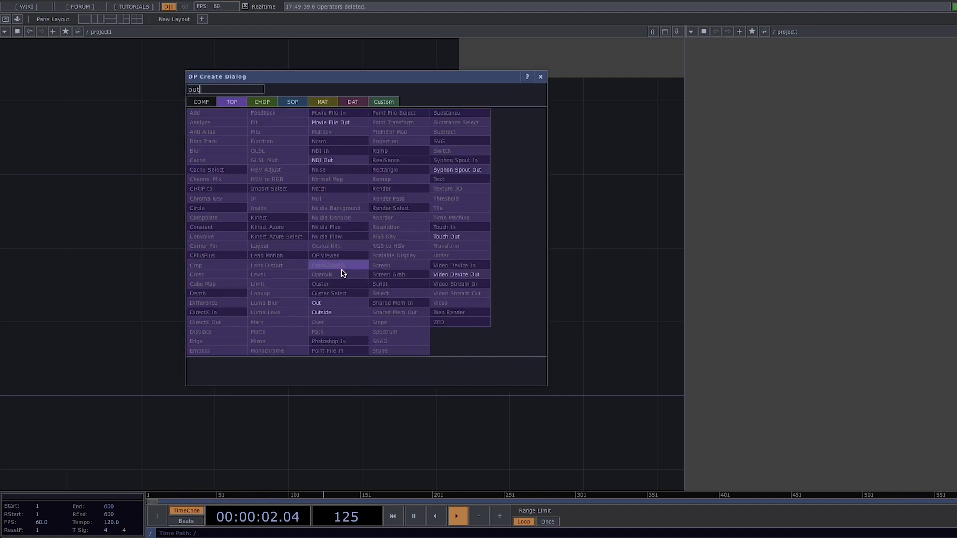
{"action": "left_click", "coordinate": [319, 304]}
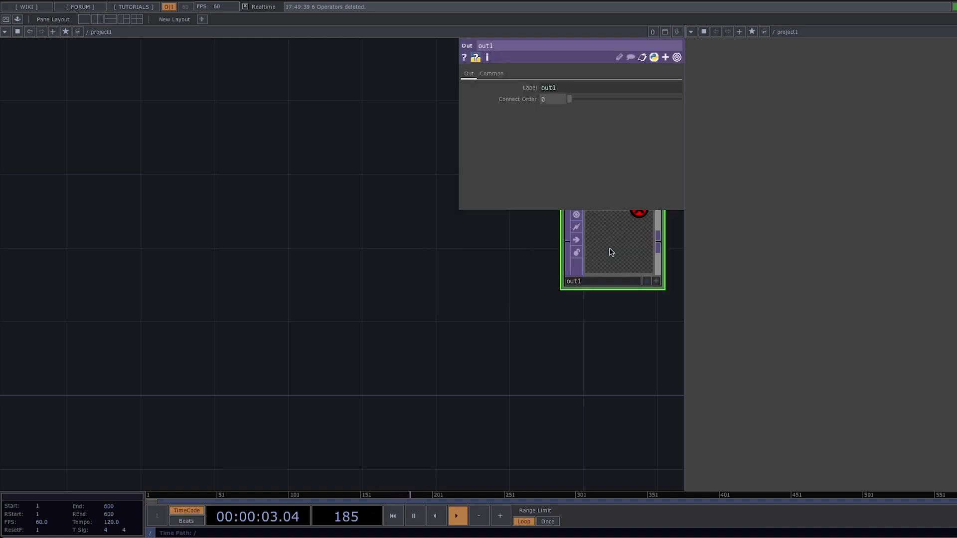
{"action": "left_click", "coordinate": [646, 282]}
- Add a Circle SOP in the empty area well before the Out node
{"action": "left_click_drag", "start_coordinate": [131, 289], "coordinate": [273, 321]}
{"action": "scroll", "coordinate": [186, 310], "scroll_direction": "down", "scroll_amount": 2}
{"action": "scroll", "coordinate": [226, 309], "scroll_direction": "down", "scroll_amount": 1}
{"action": "scroll", "coordinate": [217, 314], "scroll_direction": "down", "scroll_amount": 2}
{"action": "key", "text": "Tab"}
{"action": "key", "text": "Tab"}
{"action": "key", "text": "Tab"}
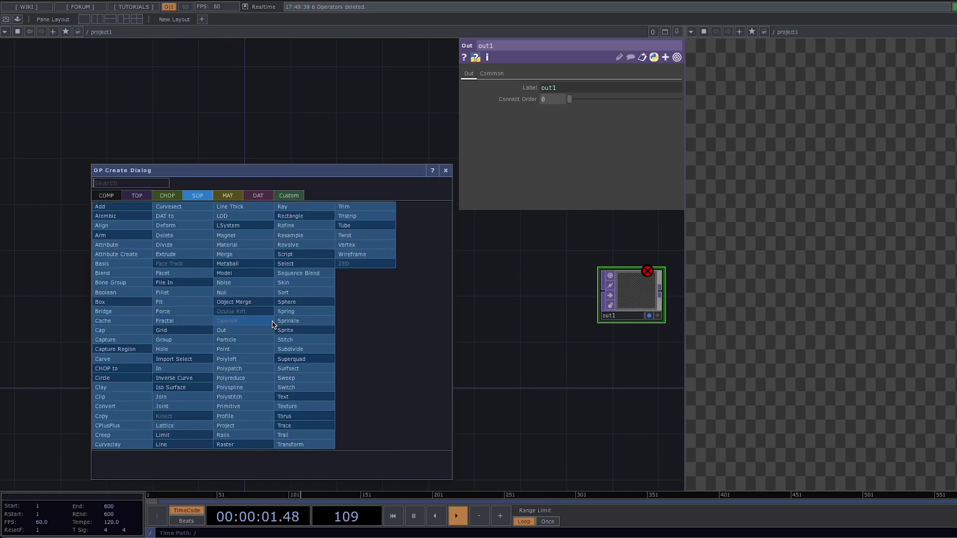
{"action": "type", "text": "circl"}
{"action": "key", "text": "Return"}
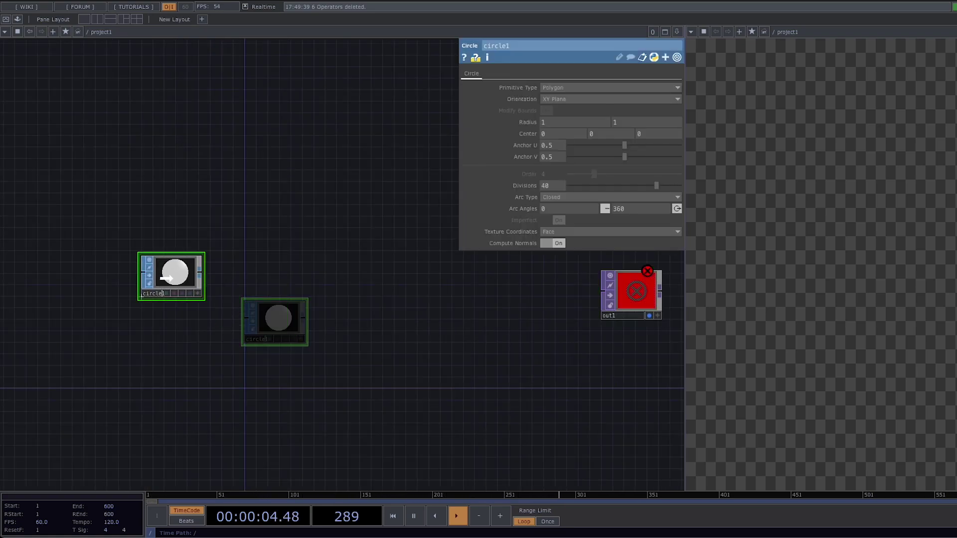
{"action": "left_click", "coordinate": [90, 276]}
- Add a Geometry COMP beside the Circle SOP, with the circle wired into its input
{"action": "key", "text": "Tab"}
{"action": "left_click", "coordinate": [15, 145]}
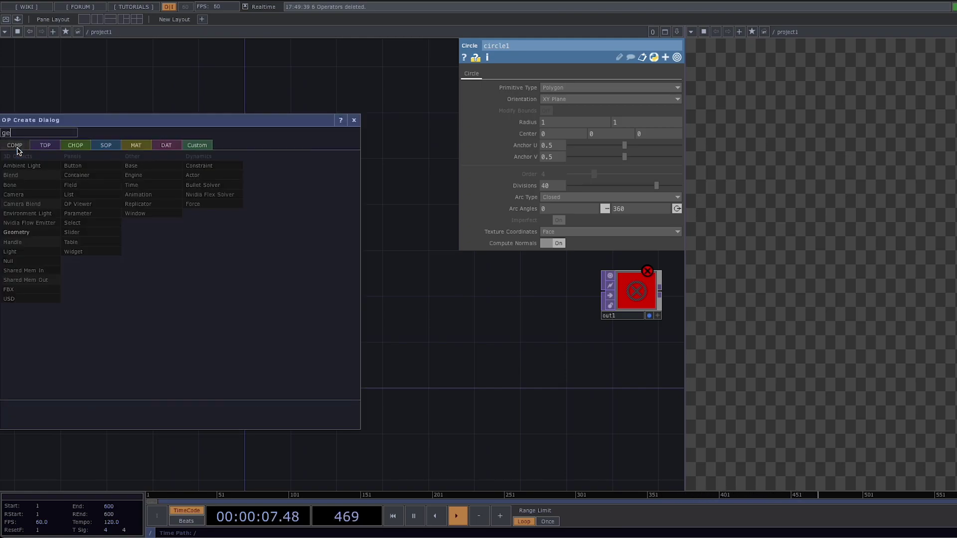
{"action": "left_click", "coordinate": [12, 232]}
{"action": "left_click", "coordinate": [221, 269]}
- Add a Camera COMP directly above the Geometry node
{"action": "key", "text": "Tab"}
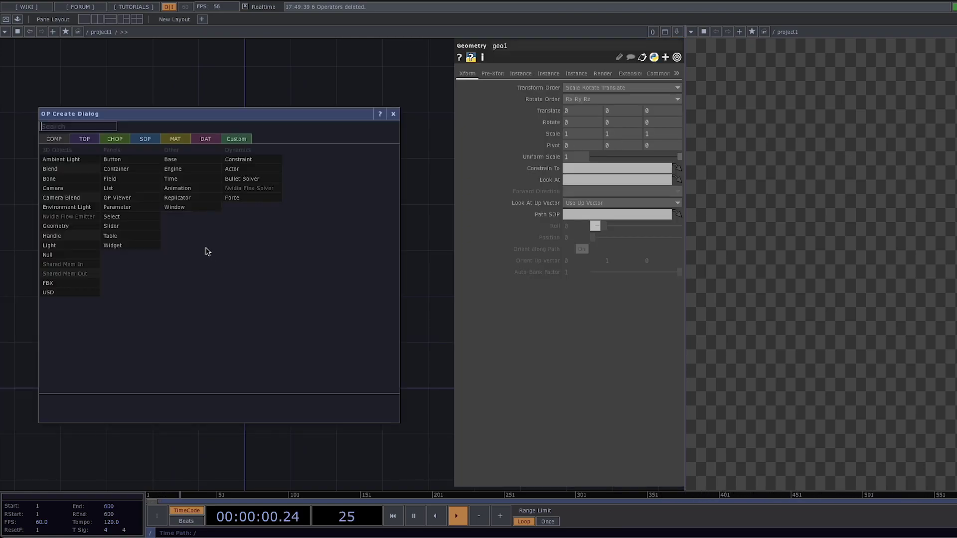
{"action": "left_click", "coordinate": [70, 194]}
{"action": "left_click", "coordinate": [228, 206]}
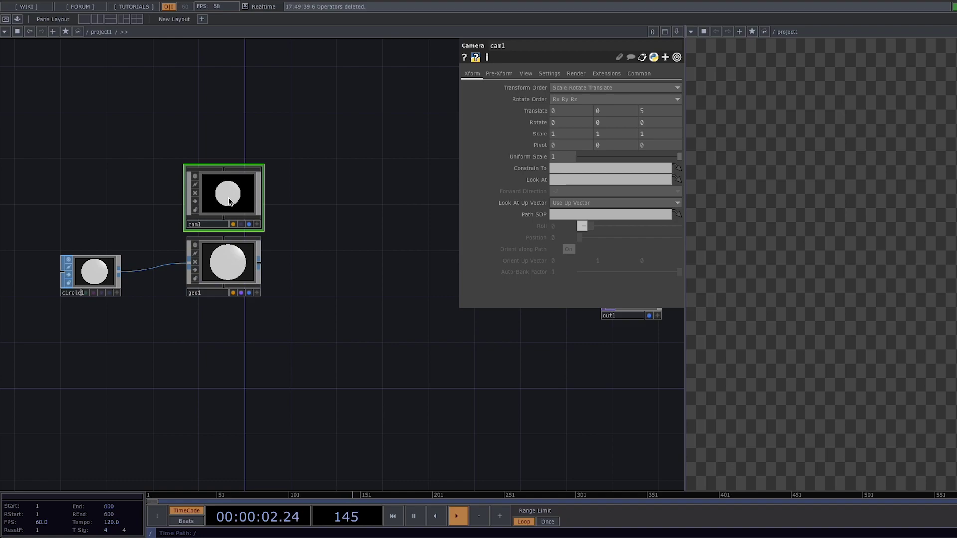
- Add a Constant MAT below the Geometry node and assign it as the geometry's material
{"action": "key", "text": "Tab"}
{"action": "left_click", "coordinate": [185, 73]}
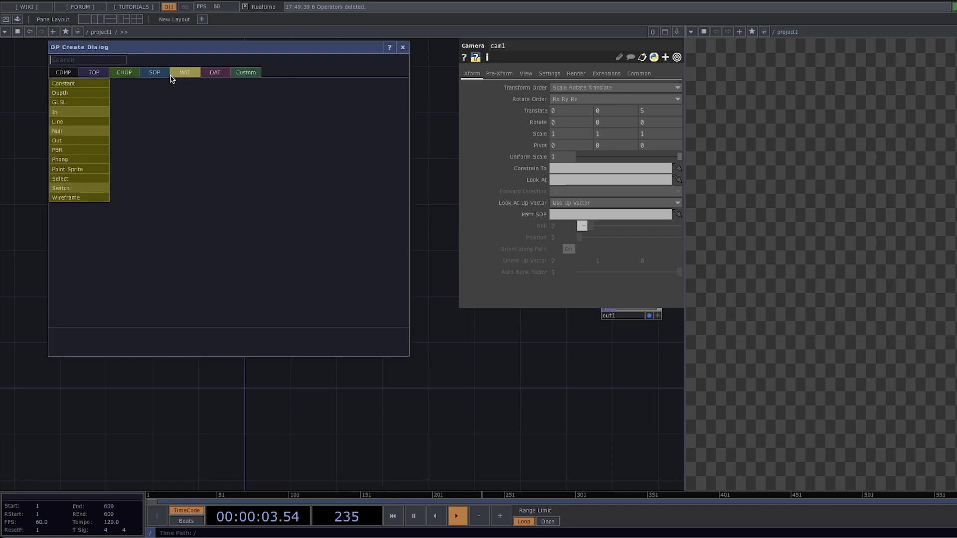
{"action": "left_click", "coordinate": [70, 93]}
{"action": "left_click", "coordinate": [213, 340]}
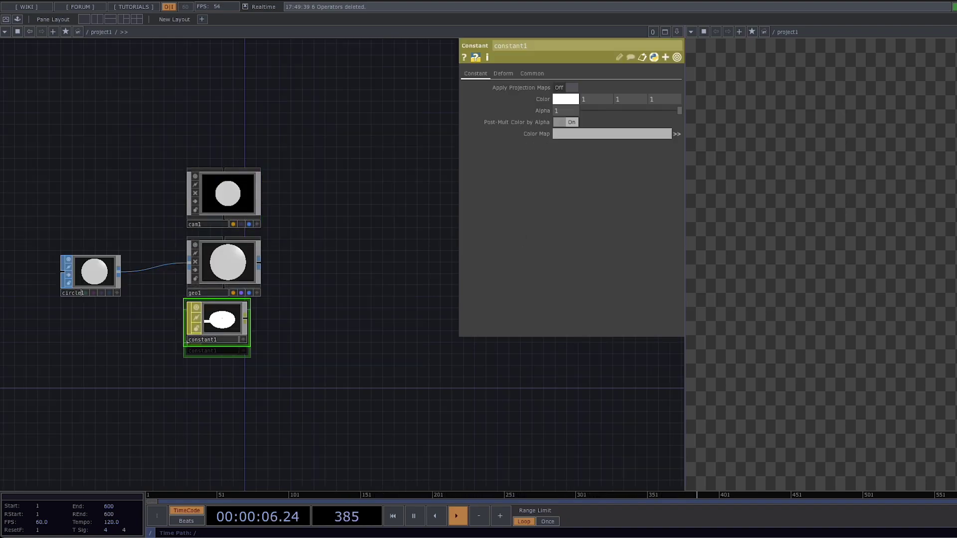
{"action": "left_click_drag", "start_coordinate": [216, 333], "coordinate": [205, 272]}
{"action": "left_click", "coordinate": [204, 269]}
- Add a Render TOP beside the Geometry node and wire its output into the Out TOP
{"action": "left_click_drag", "start_coordinate": [253, 316], "coordinate": [204, 320]}
{"action": "key", "text": "Tab"}
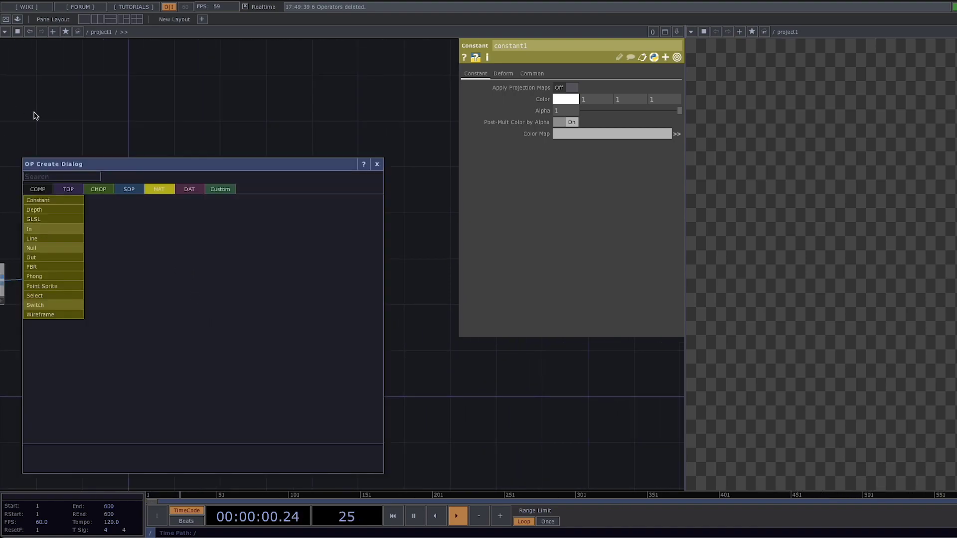
{"action": "left_click", "coordinate": [68, 190]}
{"action": "type", "text": "rende"}
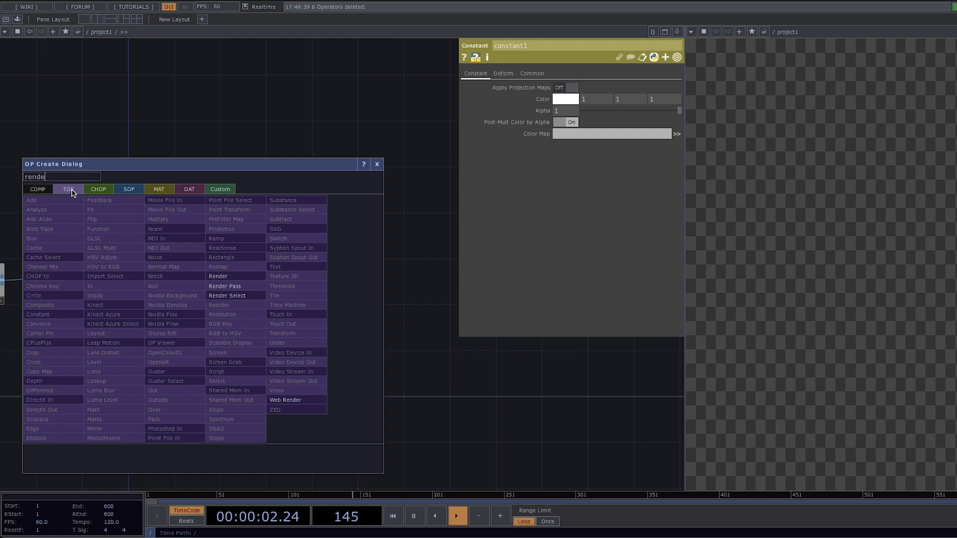
{"action": "left_click", "coordinate": [245, 278]}
{"action": "left_click", "coordinate": [245, 278]}
{"action": "left_click_drag", "start_coordinate": [227, 316], "coordinate": [117, 309]}
{"action": "left_click_drag", "start_coordinate": [167, 268], "coordinate": [375, 289]}
- Set the Circle SOP's Arc Type to Open Arc
{"action": "left_click_drag", "start_coordinate": [143, 368], "coordinate": [293, 366]}
{"action": "middle_click_drag", "start_coordinate": [260, 365], "coordinate": [111, 351]}
{"action": "left_click_drag", "start_coordinate": [112, 351], "coordinate": [267, 341]}
{"action": "left_click", "coordinate": [217, 282]}
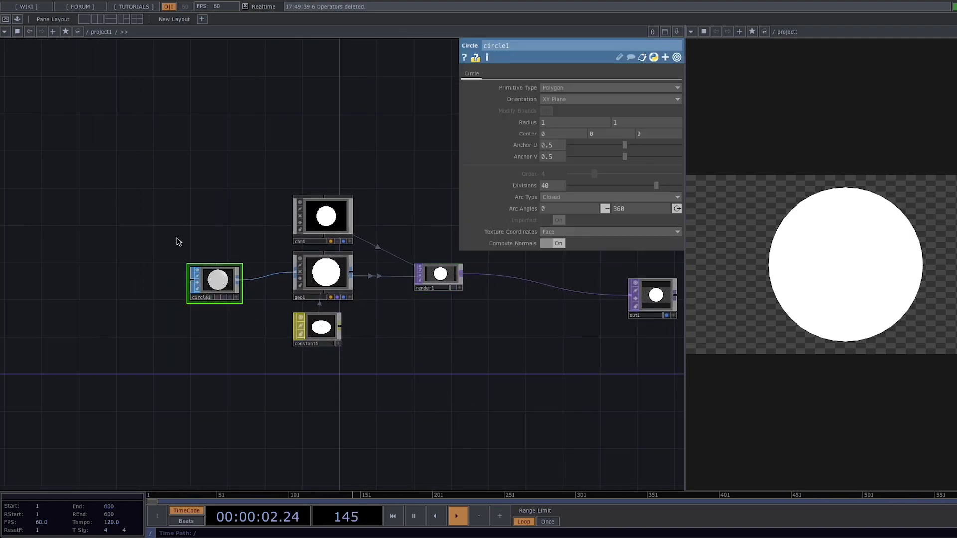
{"action": "left_click", "coordinate": [567, 198]}
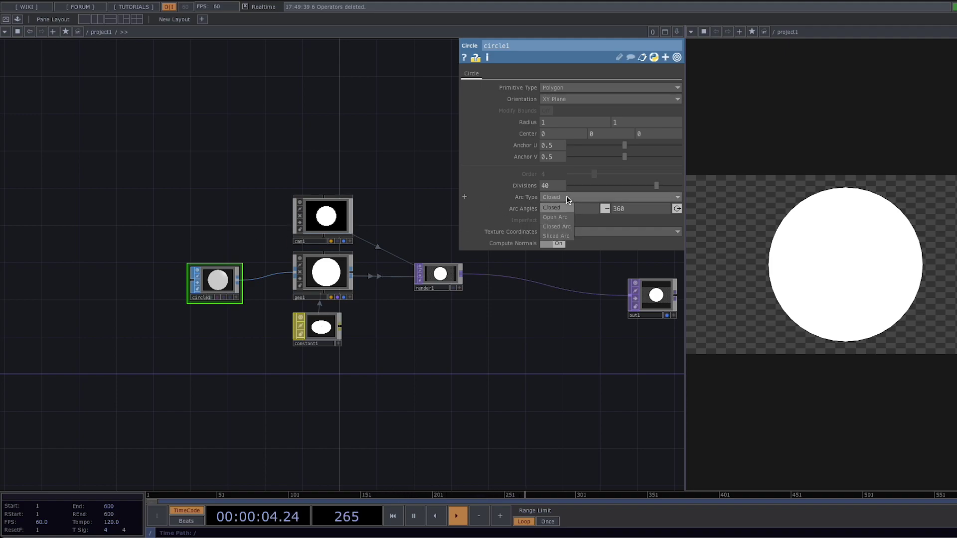
{"action": "left_click", "coordinate": [555, 219]}
- Add a Constant CHOP in the empty area below the Circle SOP, away from the render chain
{"action": "left_click_drag", "start_coordinate": [338, 381], "coordinate": [413, 318]}
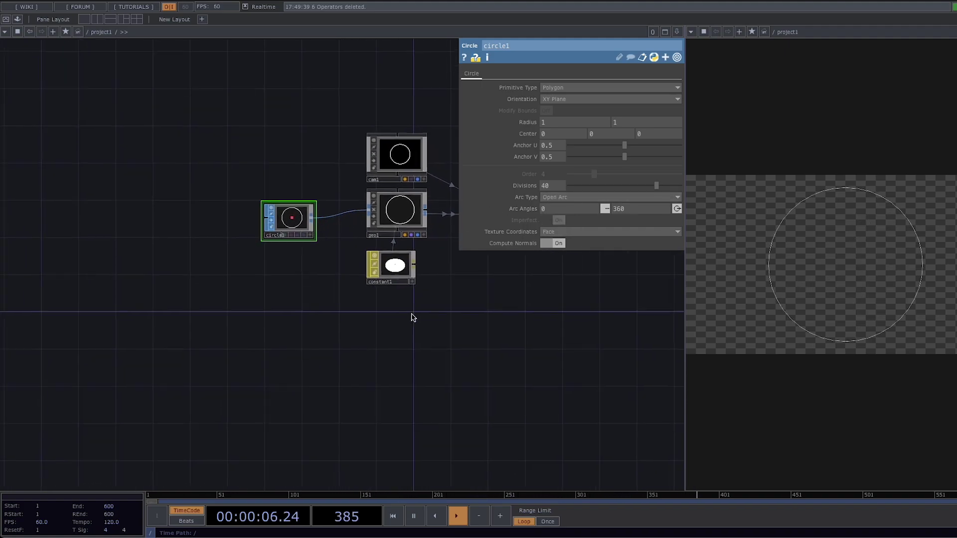
{"action": "middle_click_drag", "start_coordinate": [399, 324], "coordinate": [379, 334]}
{"action": "left_click_drag", "start_coordinate": [393, 342], "coordinate": [469, 348]}
{"action": "middle_click_drag", "start_coordinate": [395, 342], "coordinate": [388, 344]}
{"action": "left_click_drag", "start_coordinate": [388, 343], "coordinate": [346, 342]}
{"action": "middle_click_drag", "start_coordinate": [346, 342], "coordinate": [331, 336]}
{"action": "left_click_drag", "start_coordinate": [270, 368], "coordinate": [286, 323]}
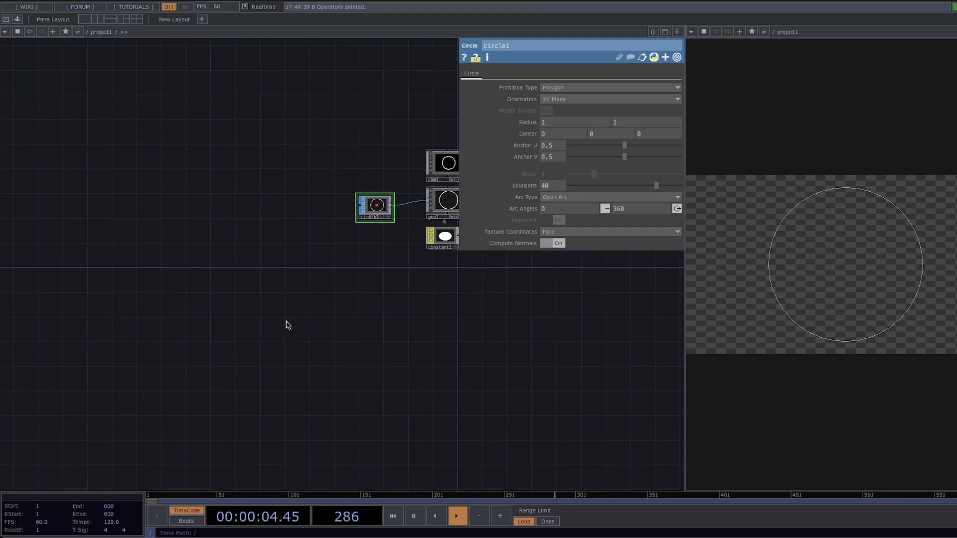
{"action": "key", "text": "Tab"}
{"action": "left_click", "coordinate": [175, 200]}
{"action": "type", "text": "con"}
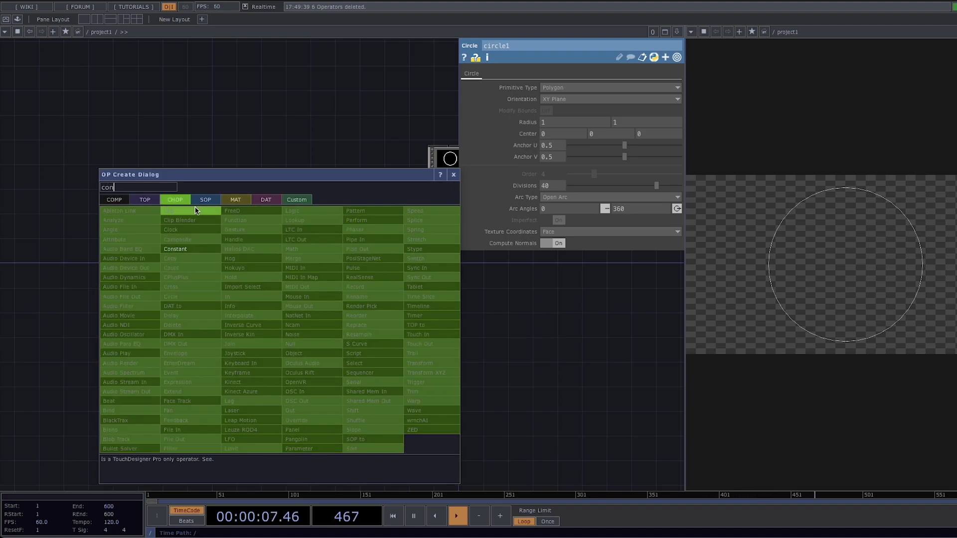
{"action": "left_click", "coordinate": [175, 249]}
{"action": "left_click", "coordinate": [214, 283]}
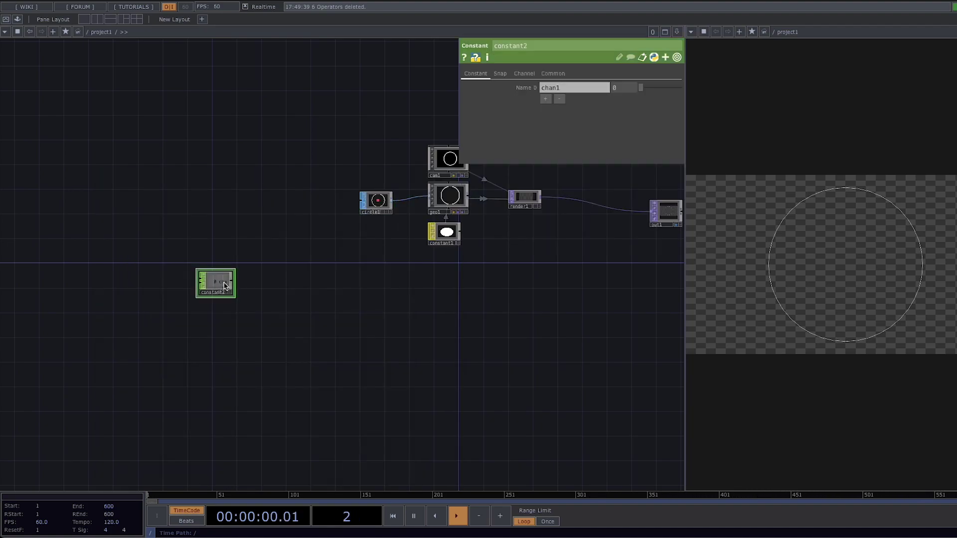
- Name the Constant CHOP's first channel instanceAmount and set its value to 100
{"action": "left_click", "coordinate": [557, 87]}
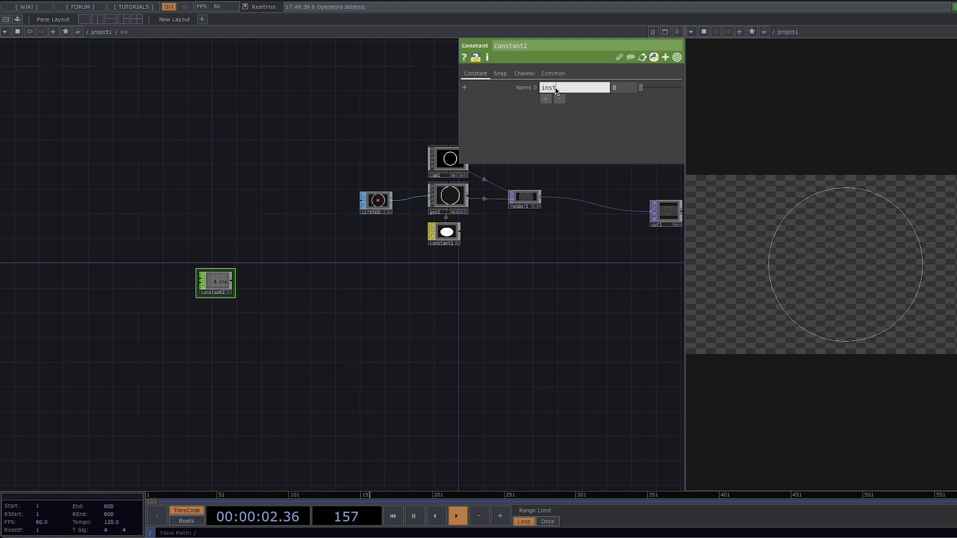
{"action": "type", "text": "instanceAmount"}
{"action": "key", "text": "Tab"}
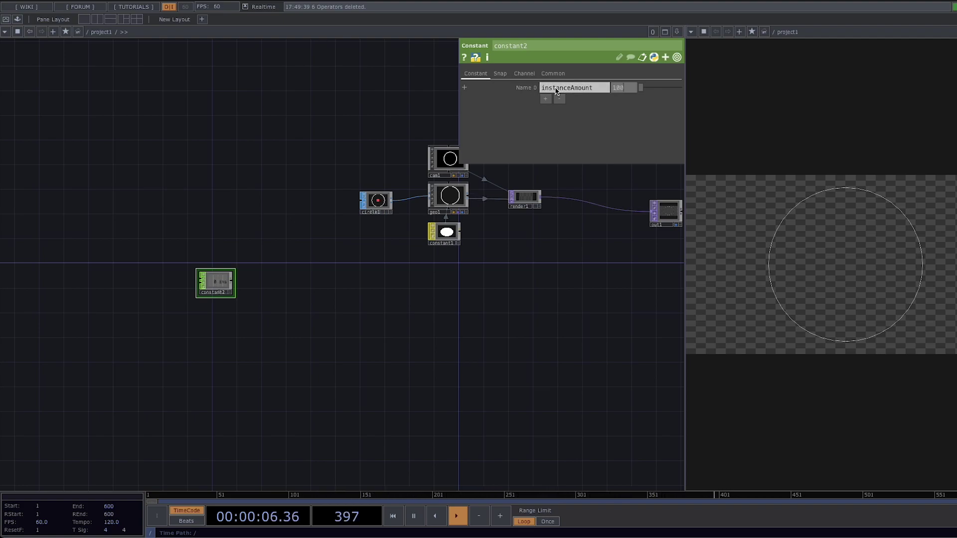
- Add a Pattern CHOP to the network near the Constant CHOP
{"action": "scroll", "coordinate": [295, 283], "scroll_direction": "up", "scroll_amount": 3}
{"action": "left_click_drag", "start_coordinate": [288, 284], "coordinate": [302, 221]}
{"action": "scroll", "coordinate": [296, 255], "scroll_direction": "up", "scroll_amount": 2}
{"action": "key", "text": "Tab"}
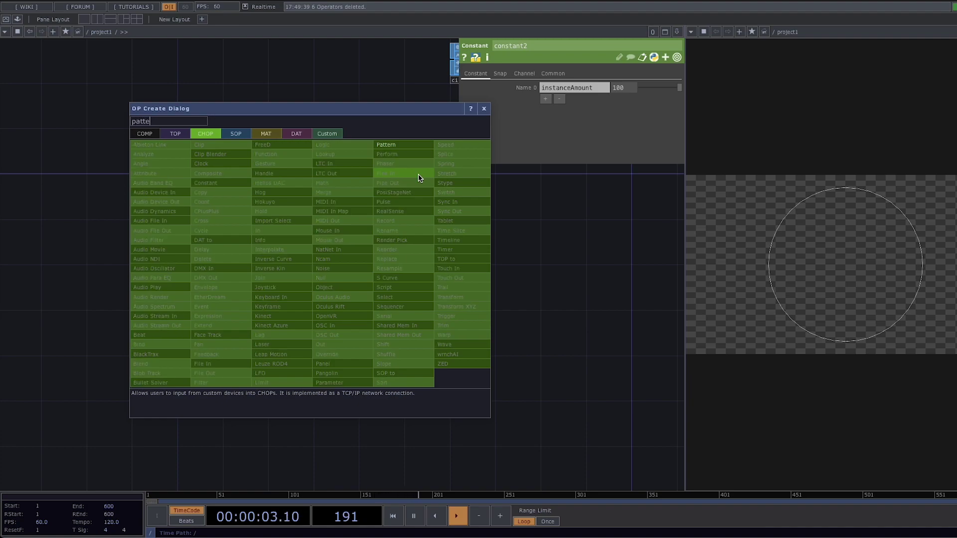
{"action": "left_click", "coordinate": [418, 178]}
{"action": "left_click", "coordinate": [419, 174]}
- Add a second Pattern CHOP and move both patterns into a stack beside the Constant CHOP
{"action": "key", "text": "Tab"}
{"action": "type", "text": "patt"}
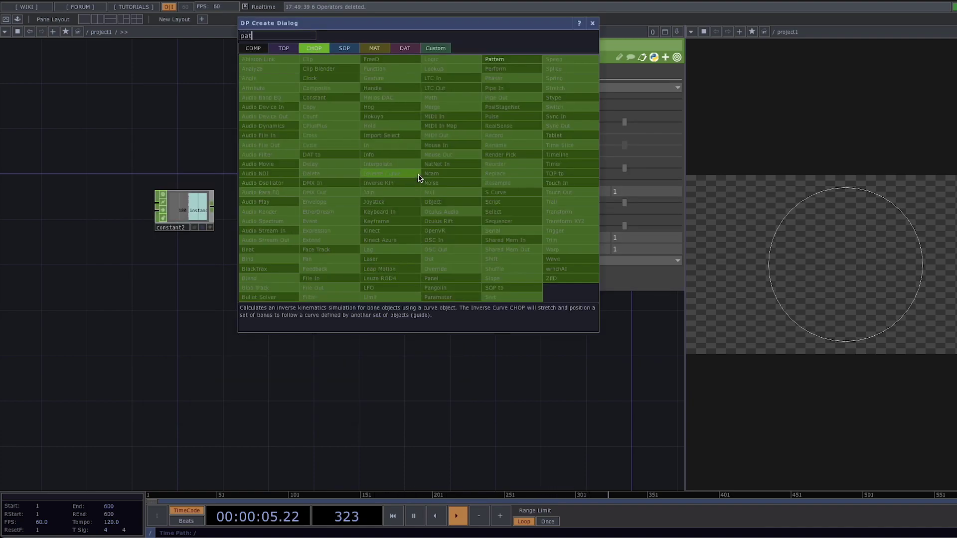
{"action": "key", "text": "Return"}
{"action": "left_click", "coordinate": [418, 178]}
{"action": "left_click_drag", "start_coordinate": [418, 178], "coordinate": [271, 304]}
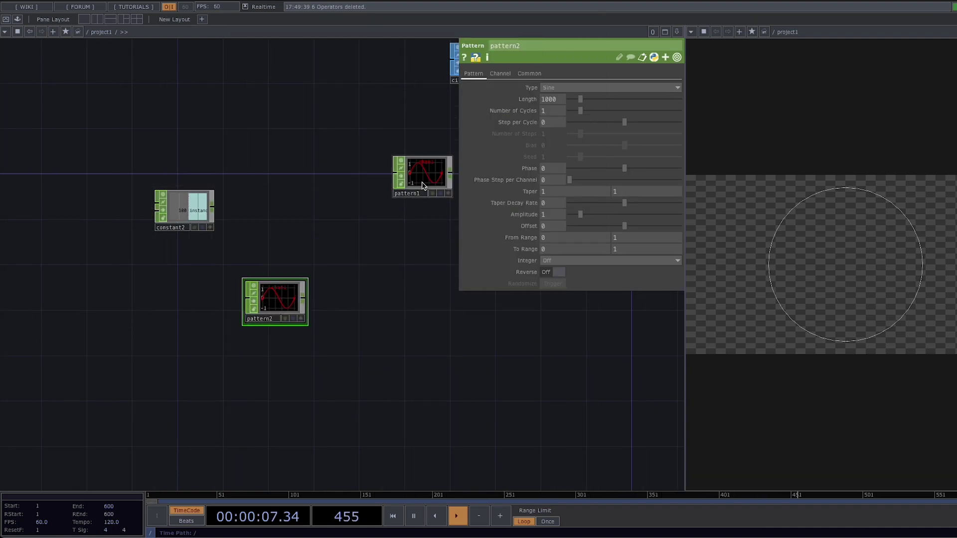
{"action": "left_click_drag", "start_coordinate": [421, 182], "coordinate": [294, 231]}
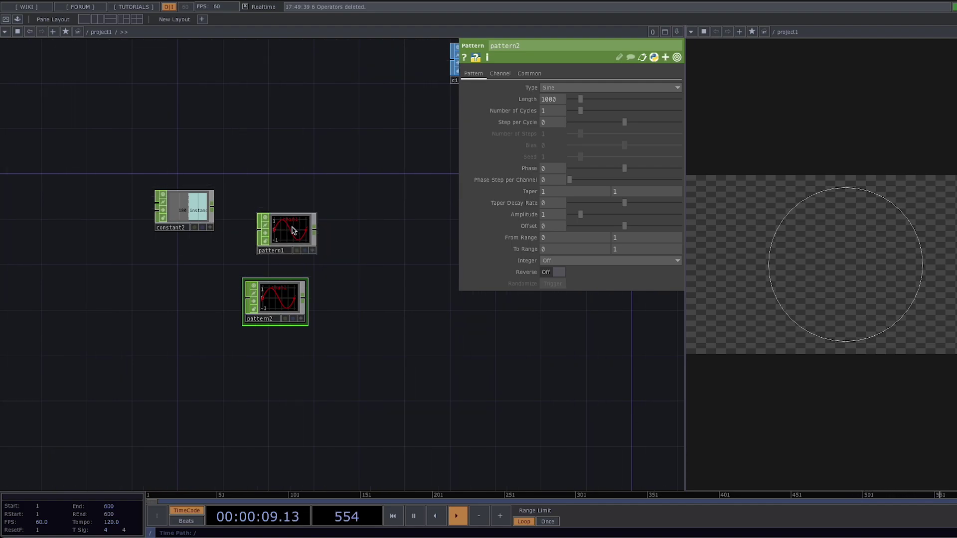
- Link the Length of both Pattern CHOPs to the instanceAmount channel as a CHOP reference, and align pattern2 under pattern1
{"action": "left_click", "coordinate": [185, 209]}
{"action": "left_click_drag", "start_coordinate": [199, 210], "coordinate": [562, 101]}
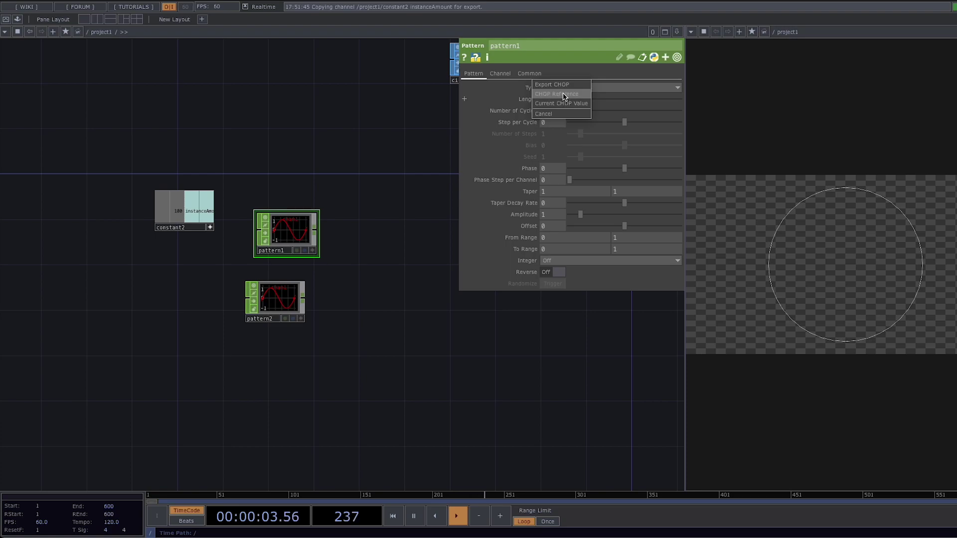
{"action": "left_click", "coordinate": [563, 94]}
{"action": "left_click_drag", "start_coordinate": [188, 210], "coordinate": [559, 101]}
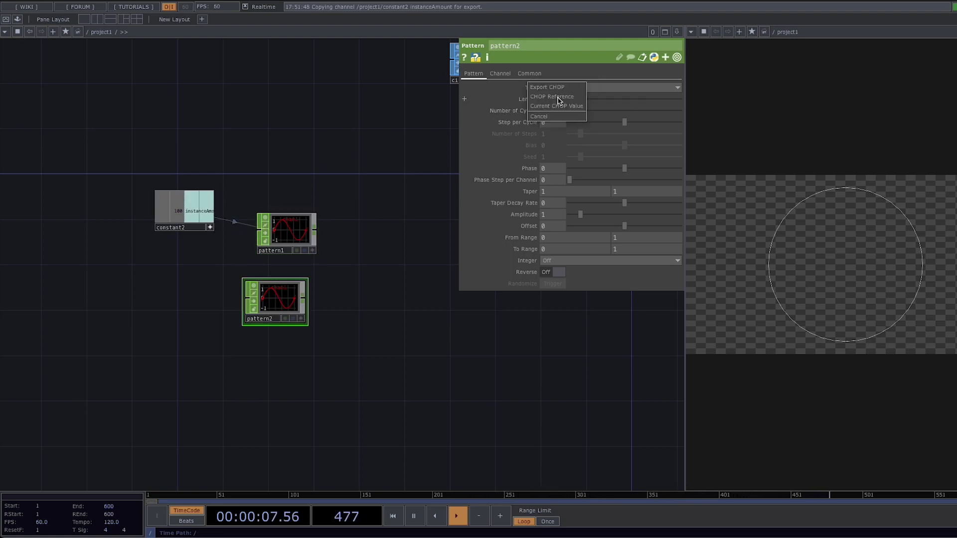
{"action": "left_click", "coordinate": [558, 98]}
{"action": "mouse_move", "coordinate": [269, 290]}
{"action": "left_mouse_down"}
{"action": "mouse_move", "coordinate": [289, 275]}
{"action": "mouse_move", "coordinate": [281, 278]}
{"action": "left_mouse_up"}
- Rename the channel of pattern1 to tz
{"action": "left_click", "coordinate": [296, 241]}
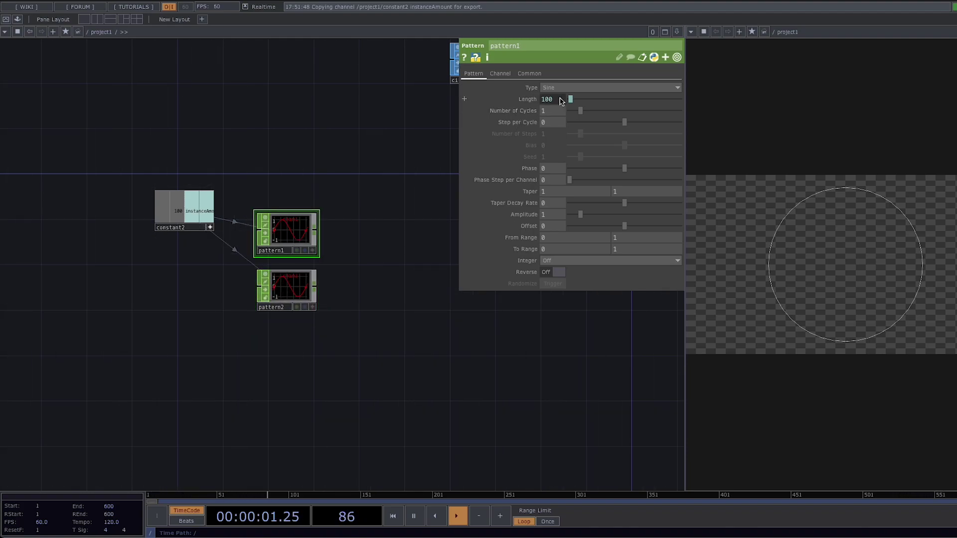
{"action": "left_click", "coordinate": [528, 75]}
{"action": "left_click", "coordinate": [499, 73]}
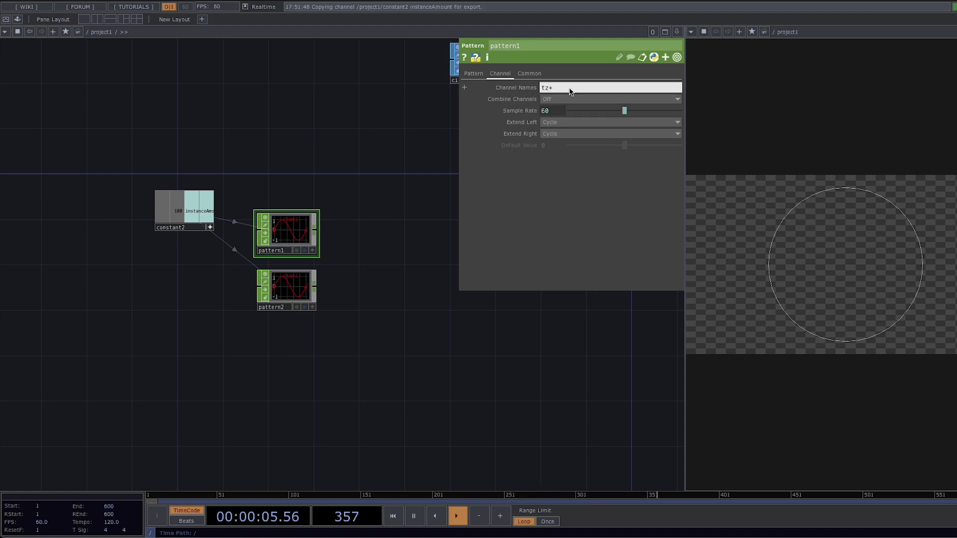
{"action": "left_click", "coordinate": [570, 89]}
{"action": "type", "text": "tz+"}
{"action": "key", "text": "BackSpace"}
{"action": "key", "text": "Return"}
- Rename the channel of pattern2 to rz
{"action": "left_click", "coordinate": [276, 288]}
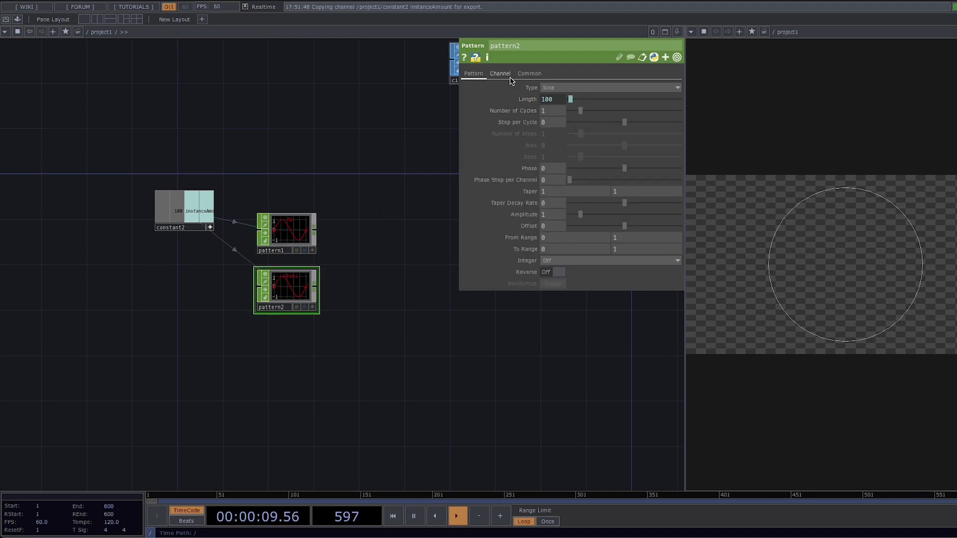
{"action": "left_click", "coordinate": [500, 74]}
{"action": "left_click", "coordinate": [552, 88]}
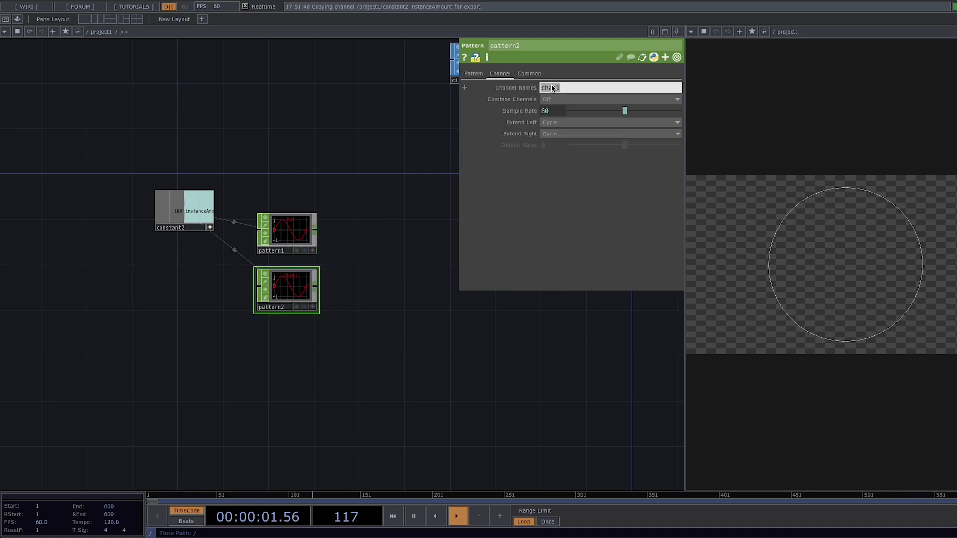
{"action": "type", "text": "rz"}
{"action": "key", "text": "Return"}
- Set the waveform type of pattern1 to Ramp
{"action": "left_click", "coordinate": [296, 234]}
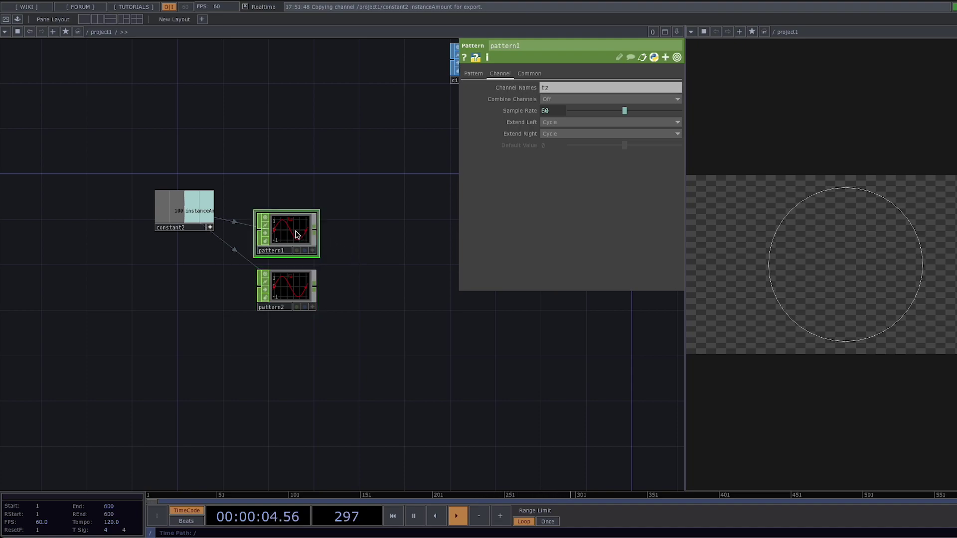
{"action": "left_click", "coordinate": [478, 75]}
{"action": "left_click", "coordinate": [558, 88]}
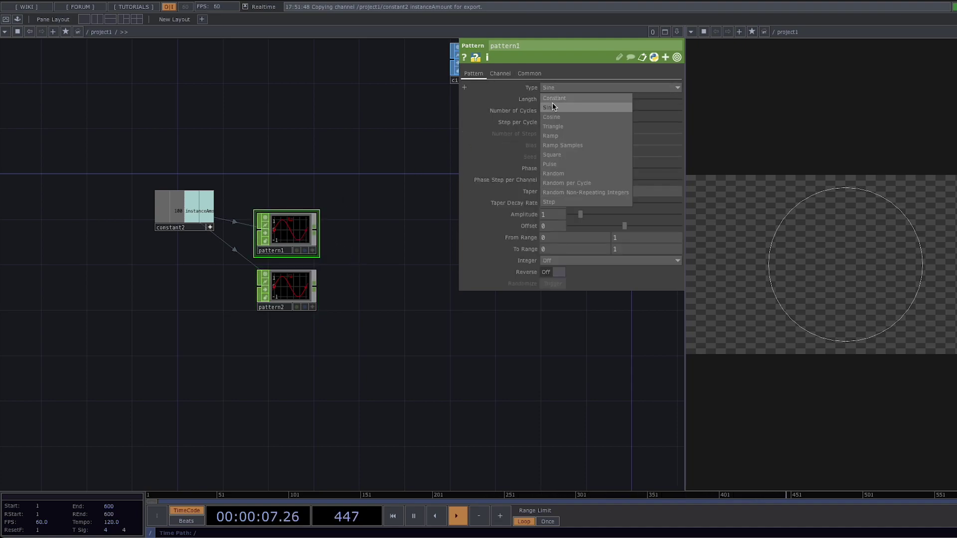
{"action": "left_click", "coordinate": [553, 136]}
{"action": "left_click_drag", "start_coordinate": [377, 327], "coordinate": [226, 336]}
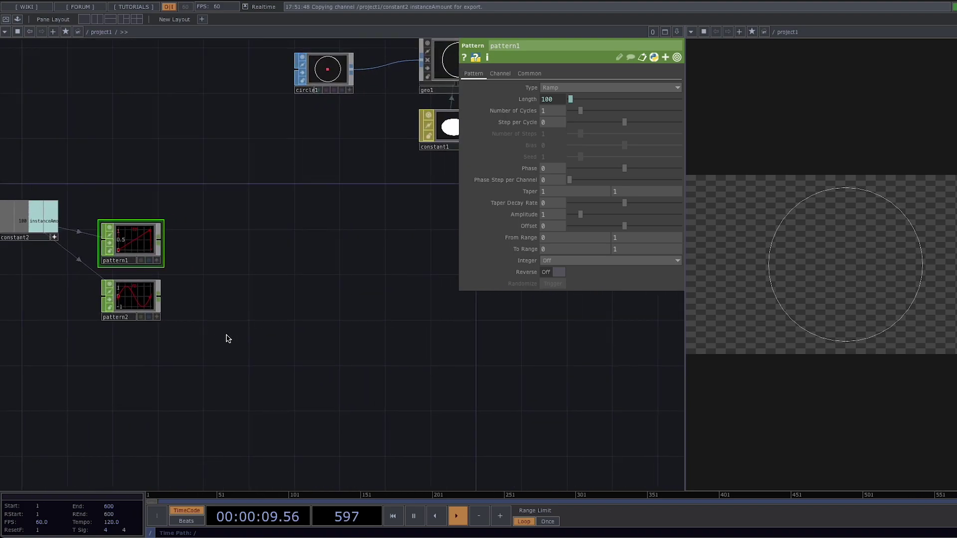
- Add a Null CHOP fed by pattern1 and place it well clear of pattern1, leaving space between them
{"action": "scroll", "coordinate": [286, 308], "scroll_direction": "down", "scroll_amount": 2}
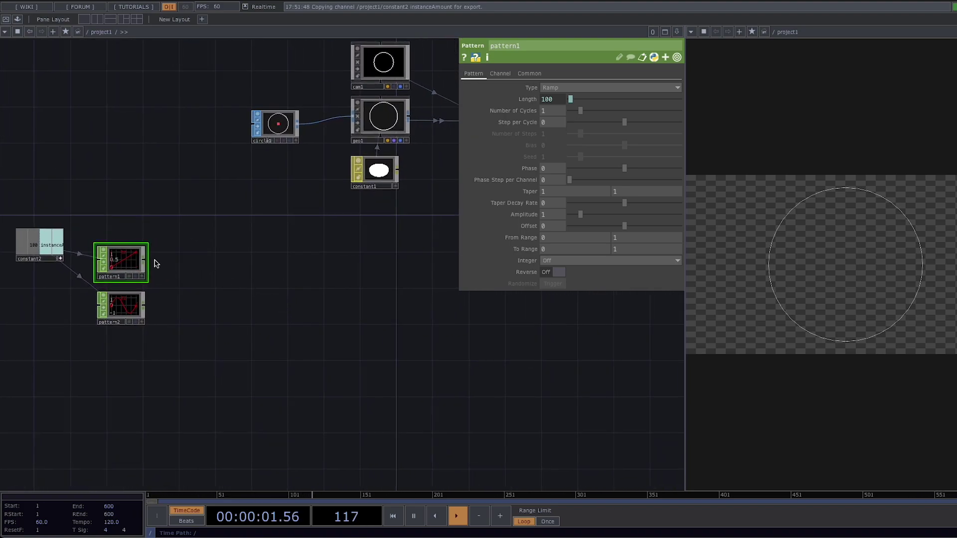
{"action": "right_click", "coordinate": [144, 259]}
{"action": "left_click", "coordinate": [145, 259]}
{"action": "key", "text": "Escape"}
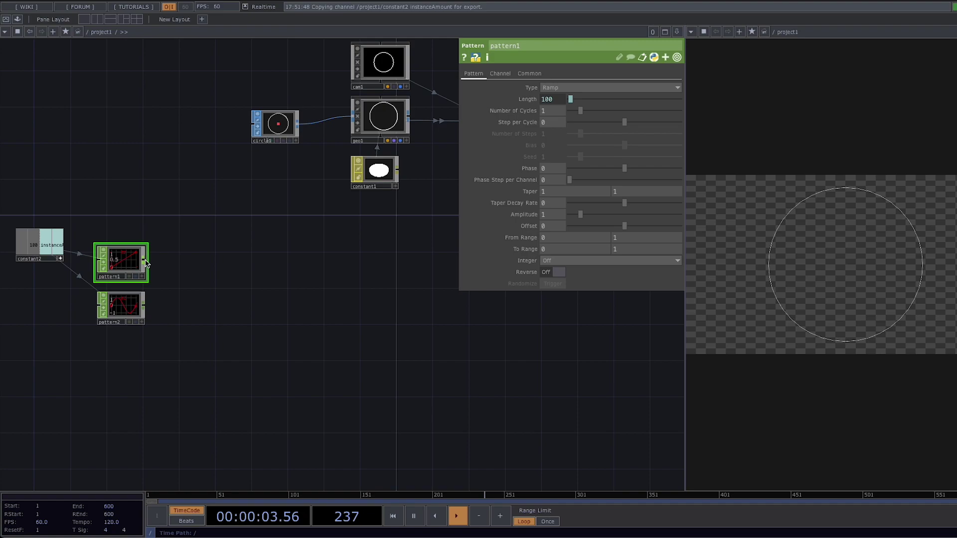
{"action": "left_click", "coordinate": [148, 262]}
{"action": "type", "text": "nu"}
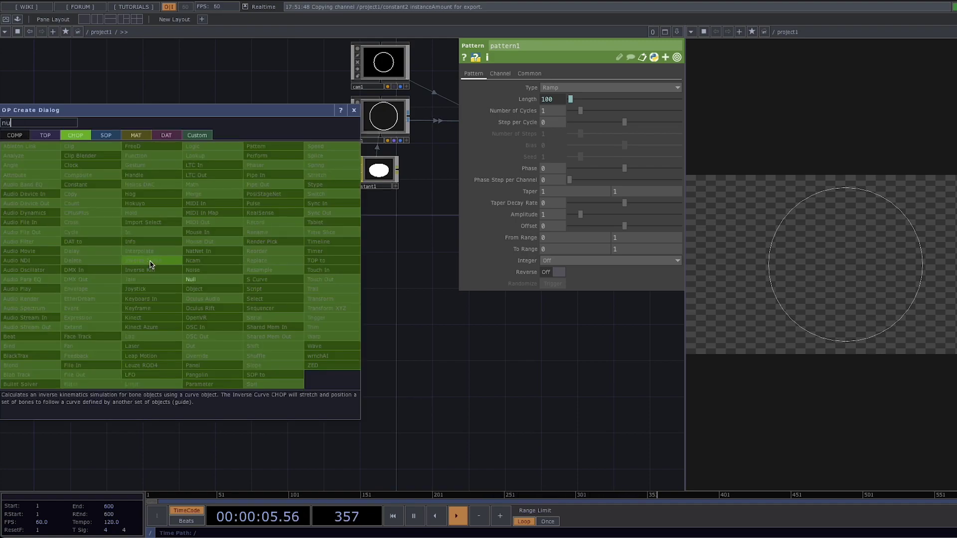
{"action": "left_click", "coordinate": [192, 280]}
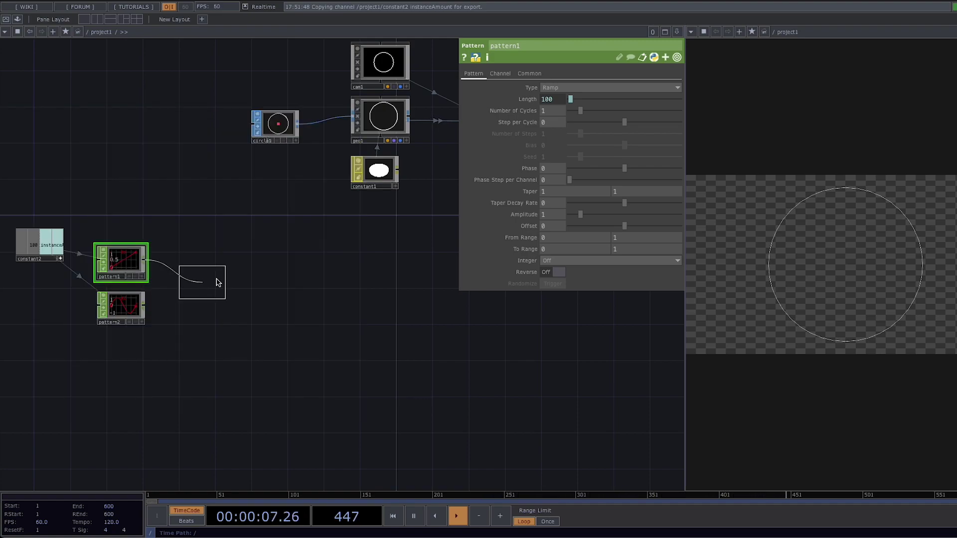
{"action": "left_click", "coordinate": [368, 264]}
- Insert a Merge CHOP between pattern1 and null1, and wire pattern2 into it as the second input
{"action": "right_click", "coordinate": [312, 259]}
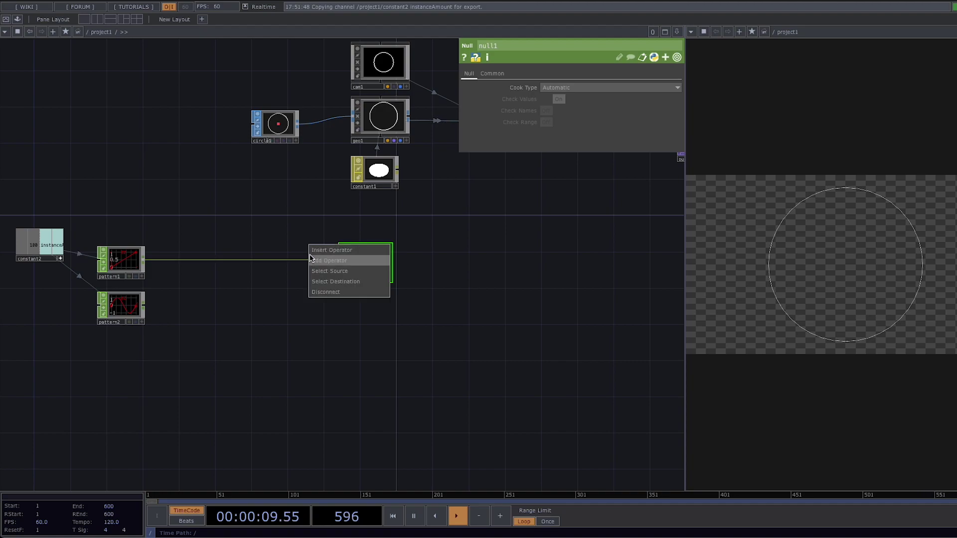
{"action": "left_click", "coordinate": [313, 251]}
{"action": "type", "text": "merge"}
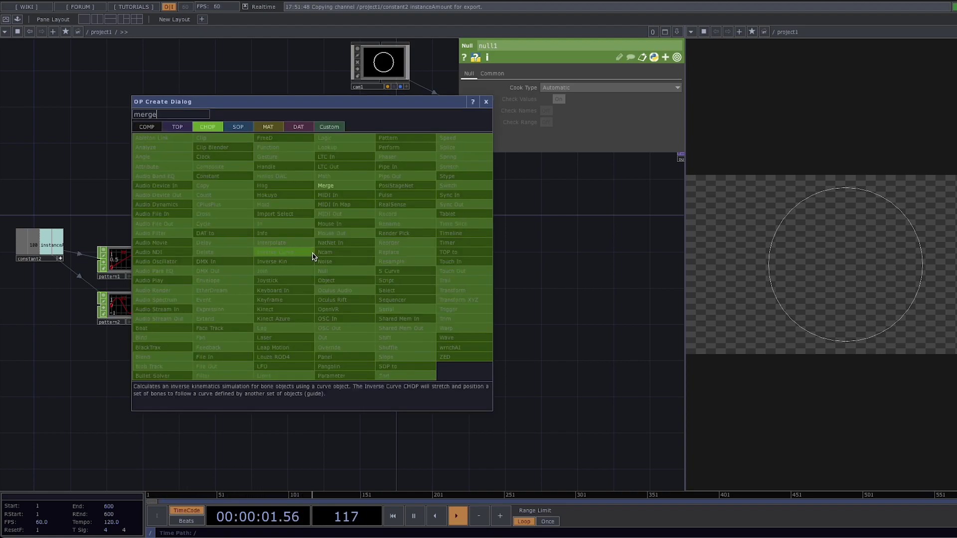
{"action": "left_click", "coordinate": [329, 185]}
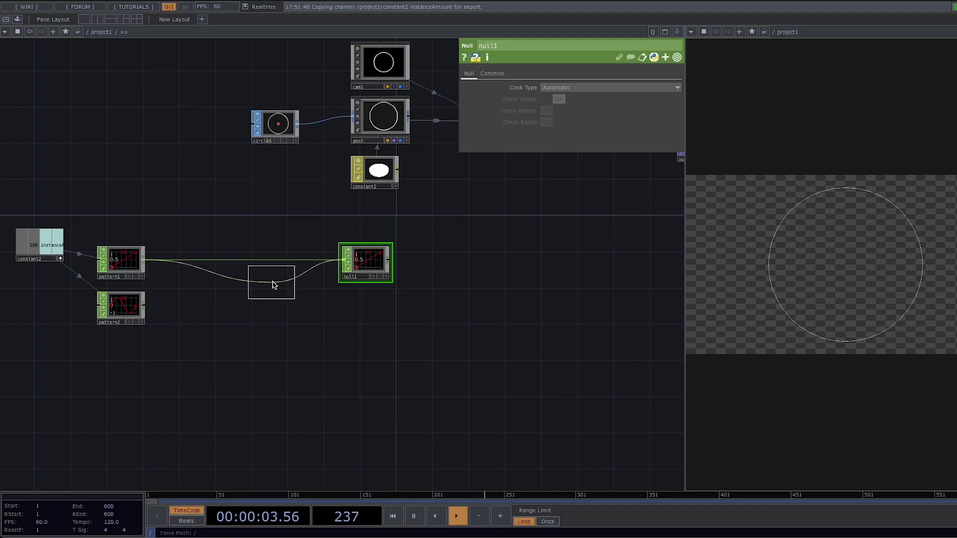
{"action": "left_click", "coordinate": [298, 266]}
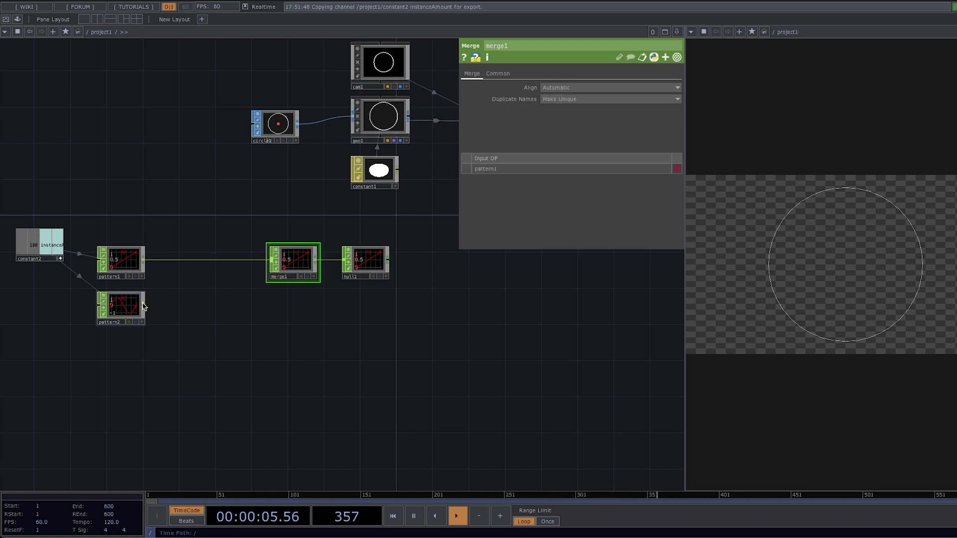
{"action": "left_click_drag", "start_coordinate": [143, 306], "coordinate": [272, 266]}
{"action": "left_click_drag", "start_coordinate": [255, 310], "coordinate": [341, 305]}
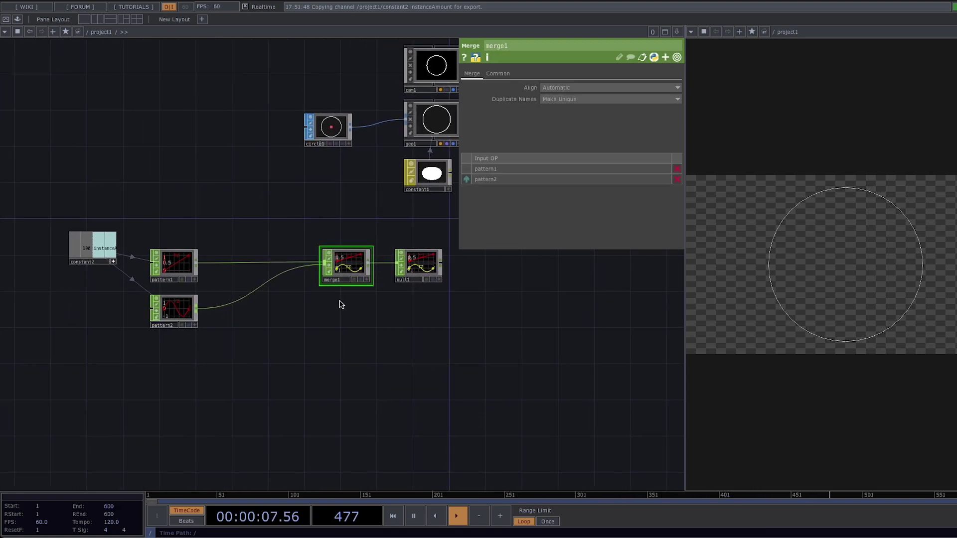
- Turn on instancing for geo1 and assign null1 as both the Translate OP and the Rotate OP
{"action": "left_click_drag", "start_coordinate": [402, 309], "coordinate": [250, 347]}
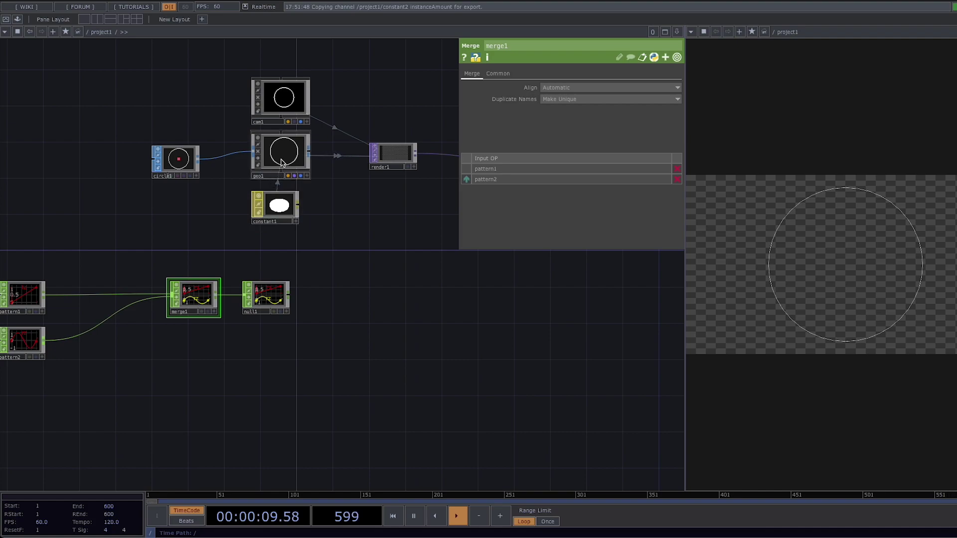
{"action": "left_click", "coordinate": [282, 163]}
{"action": "left_click", "coordinate": [527, 74]}
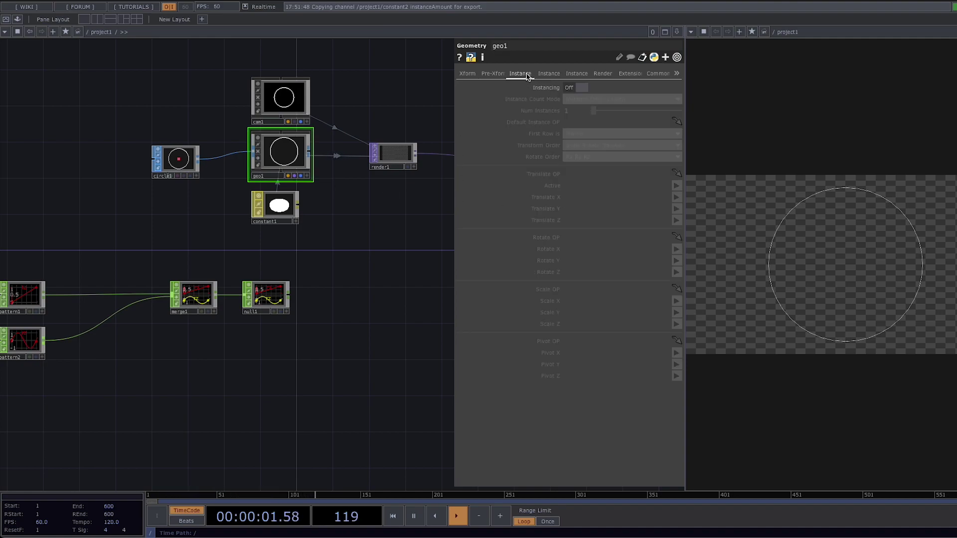
{"action": "left_click", "coordinate": [578, 88]}
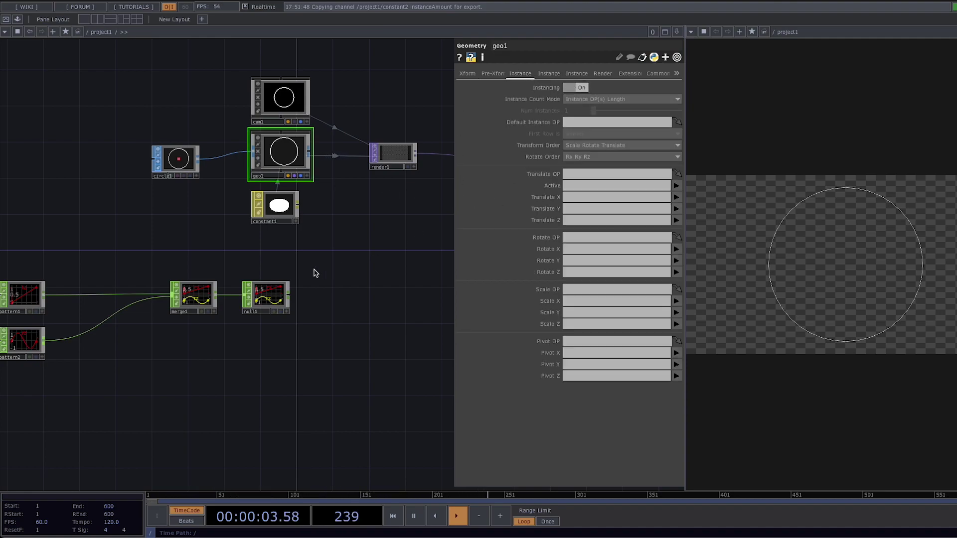
{"action": "left_click_drag", "start_coordinate": [271, 295], "coordinate": [612, 176]}
{"action": "left_click_drag", "start_coordinate": [259, 304], "coordinate": [568, 238]}
- Map the tz channel to Translate Z and the rz channel to Rotate Z of geo1's instances
{"action": "left_click", "coordinate": [677, 220]}
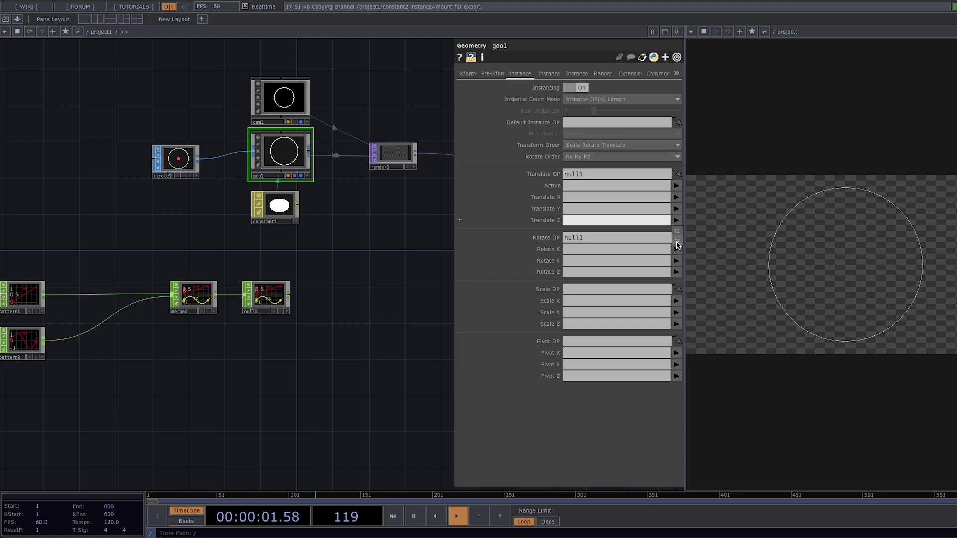
{"action": "left_click", "coordinate": [680, 235]}
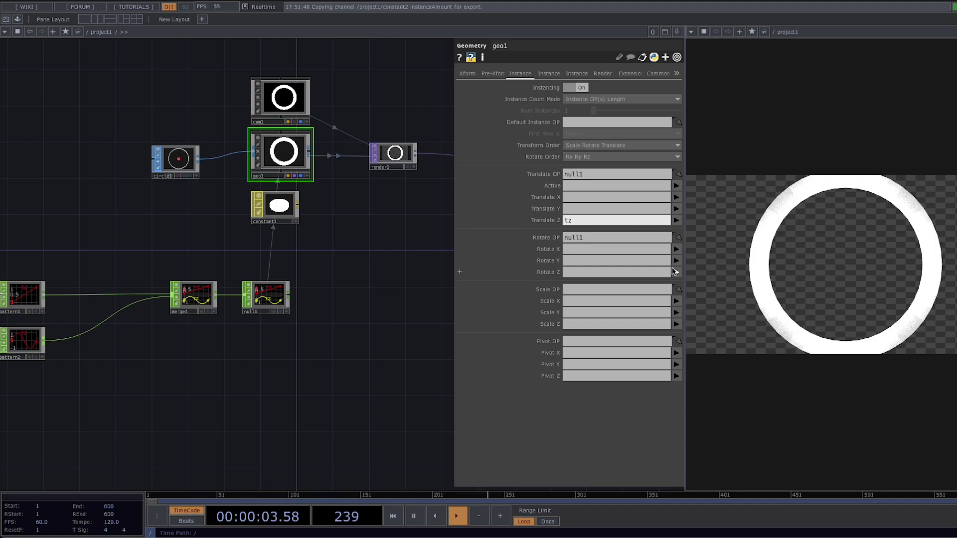
{"action": "left_click", "coordinate": [675, 271]}
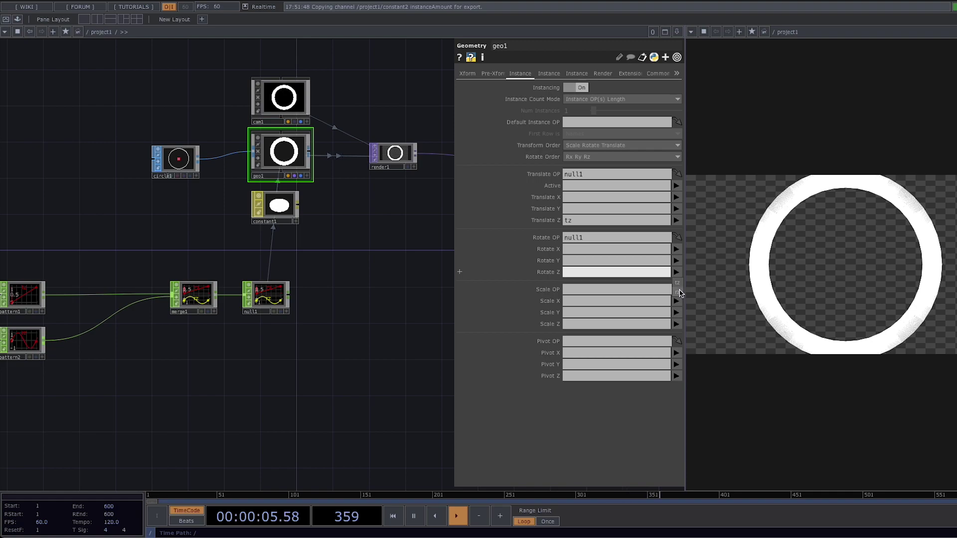
{"action": "left_click", "coordinate": [677, 293]}
- Set both Taper values of pattern1 to -87, trying out its Offset along the way
{"action": "left_click_drag", "start_coordinate": [216, 365], "coordinate": [344, 357]}
{"action": "scroll", "coordinate": [307, 346], "scroll_direction": "down", "scroll_amount": 1}
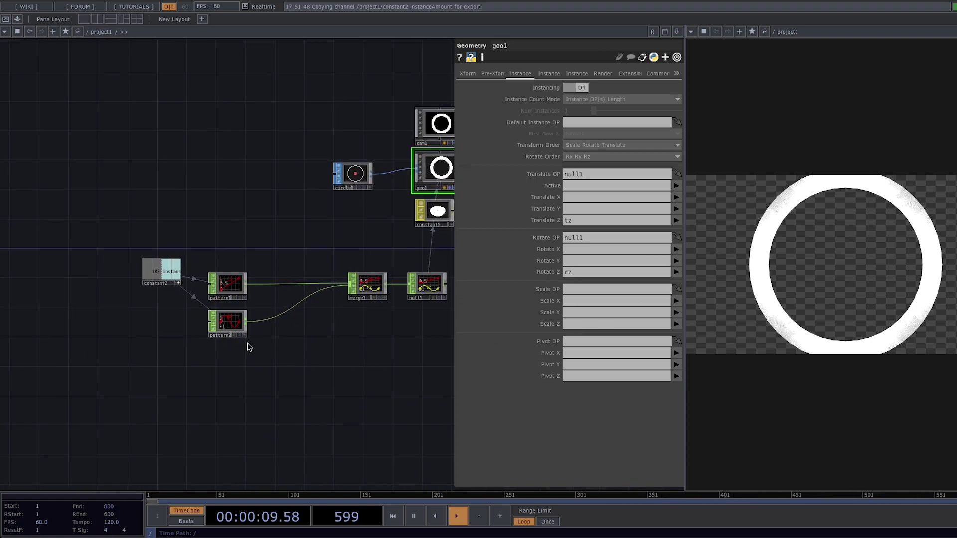
{"action": "left_click", "coordinate": [225, 292]}
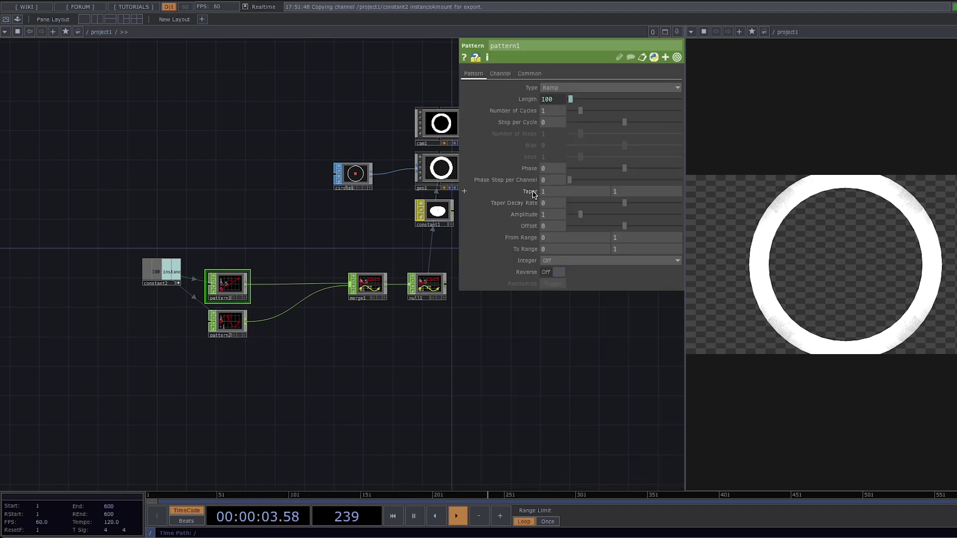
{"action": "middle_click_drag", "start_coordinate": [532, 193], "coordinate": [731, 180]}
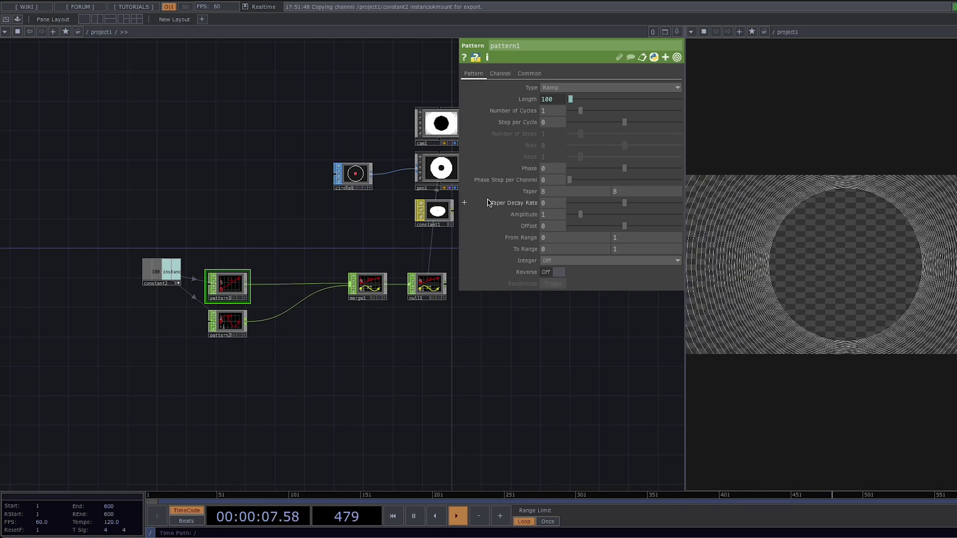
{"action": "left_click_drag", "start_coordinate": [620, 225], "coordinate": [591, 225]}
{"action": "middle_click_drag", "start_coordinate": [591, 225], "coordinate": [589, 225]}
{"action": "mouse_move", "coordinate": [525, 190]}
{"action": "middle_mouse_down"}
{"action": "mouse_move", "coordinate": [524, 177]}
{"action": "mouse_move", "coordinate": [527, 193]}
{"action": "middle_mouse_up"}
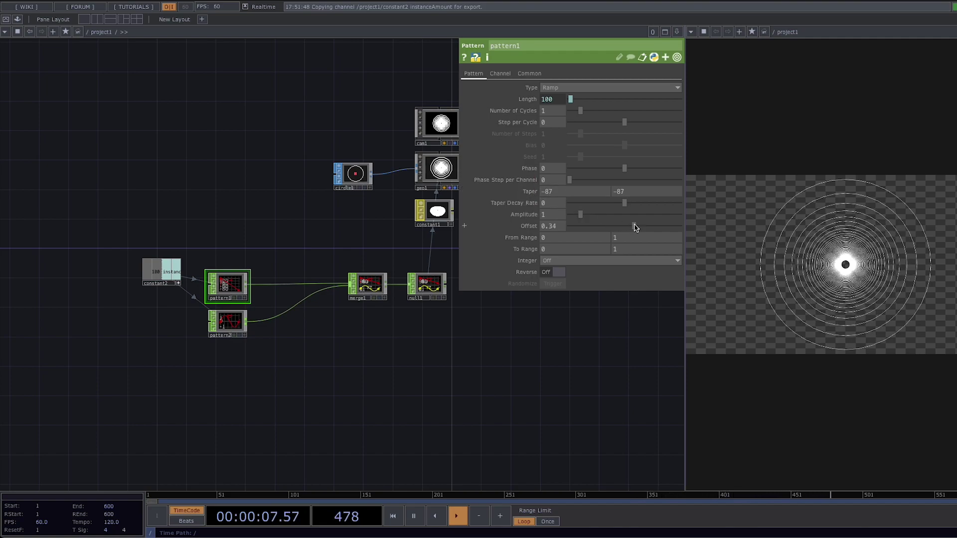
- Set the Offset of pattern1 to 5
{"action": "left_click_drag", "start_coordinate": [634, 225], "coordinate": [792, 222]}
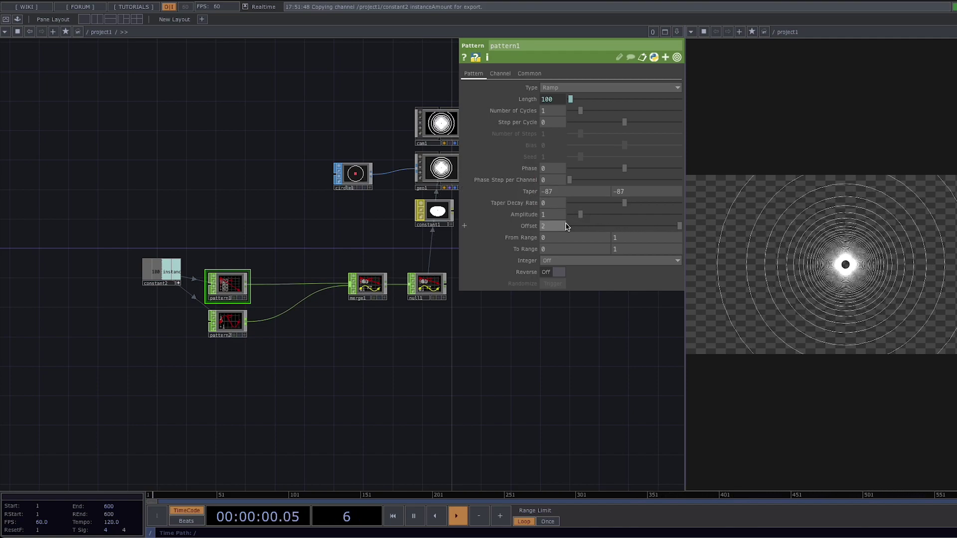
{"action": "scroll", "coordinate": [562, 228], "scroll_direction": "up", "scroll_amount": 1}
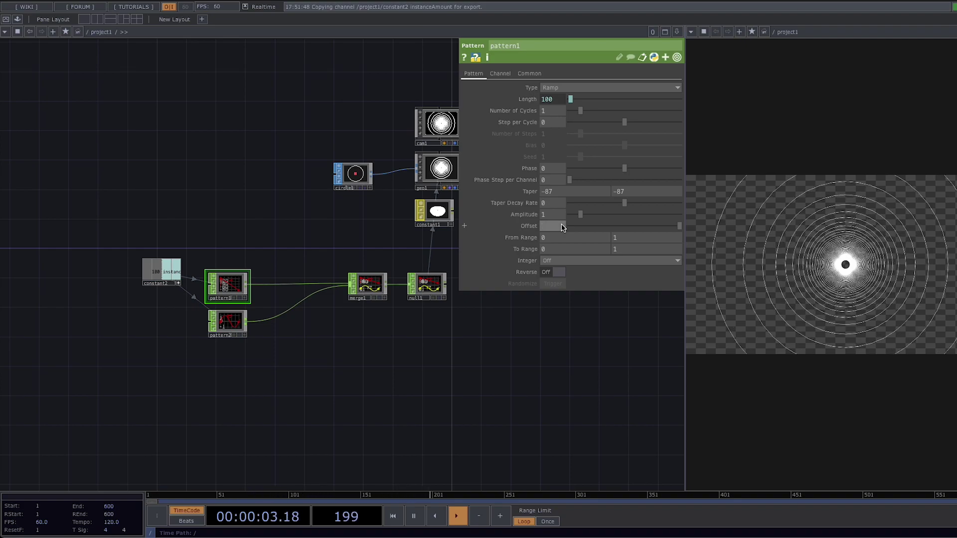
{"action": "type", "text": "5"}
{"action": "key", "text": "Return"}
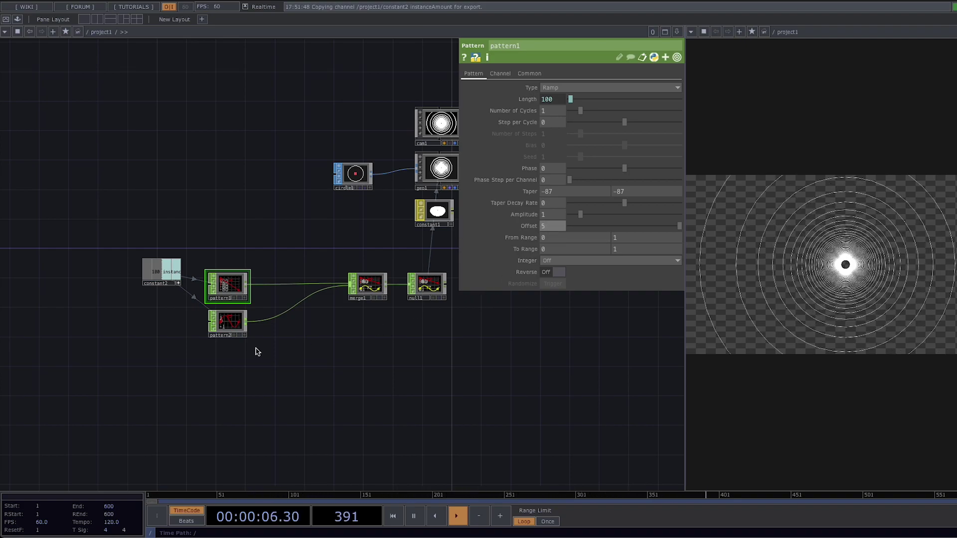
- Animate the Phase of pattern1 with the expression absTime.seconds * 0.01 and copy that expression
{"action": "left_click_drag", "start_coordinate": [626, 169], "coordinate": [678, 170]}
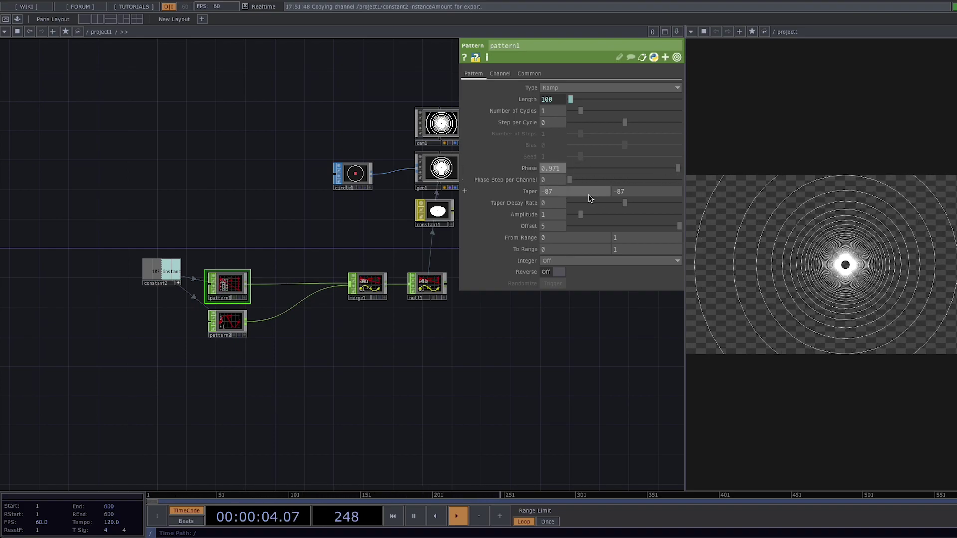
{"action": "left_click", "coordinate": [559, 174]}
{"action": "key", "text": "ctrl+a"}
{"action": "key", "text": "ctrl+c"}
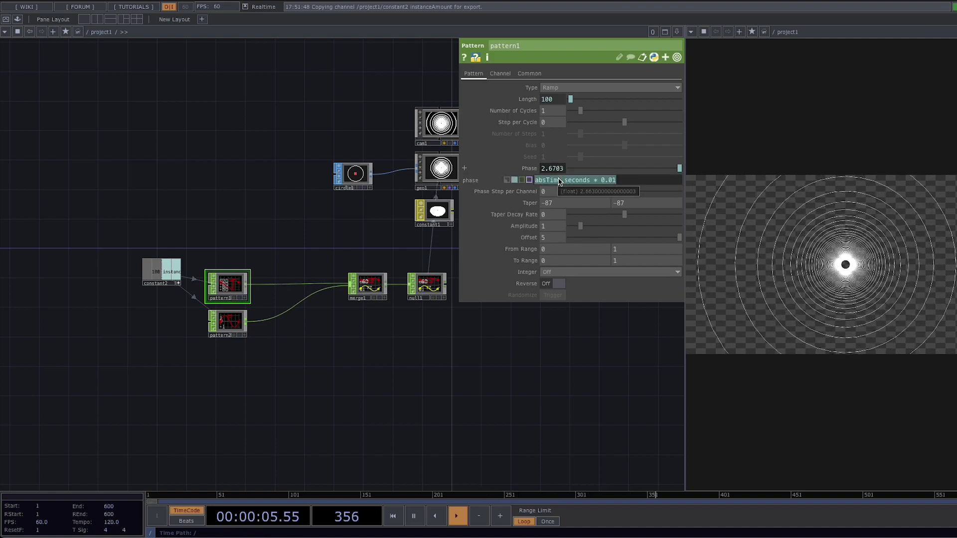
- Paste the copied time expression into the Phase parameter of pattern2
{"action": "left_click", "coordinate": [219, 331]}
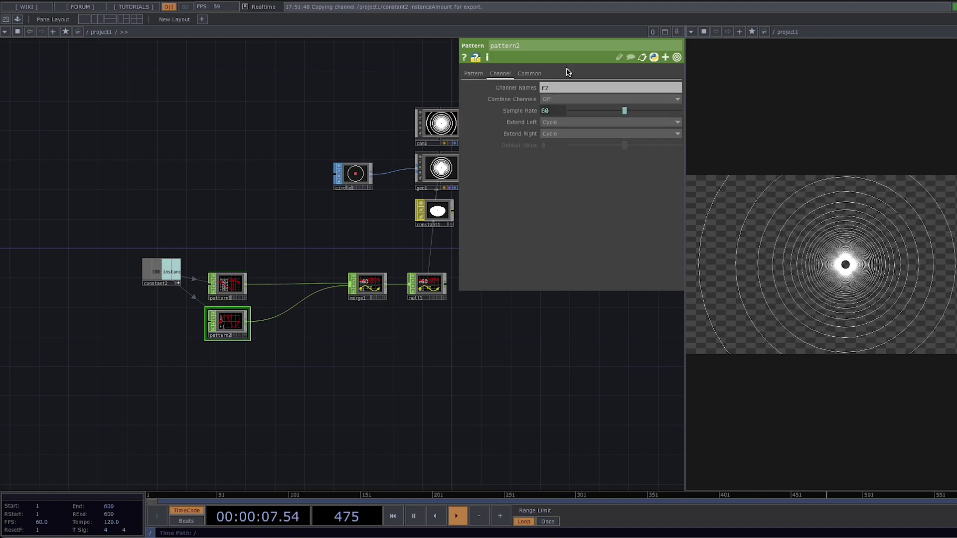
{"action": "left_click", "coordinate": [475, 73]}
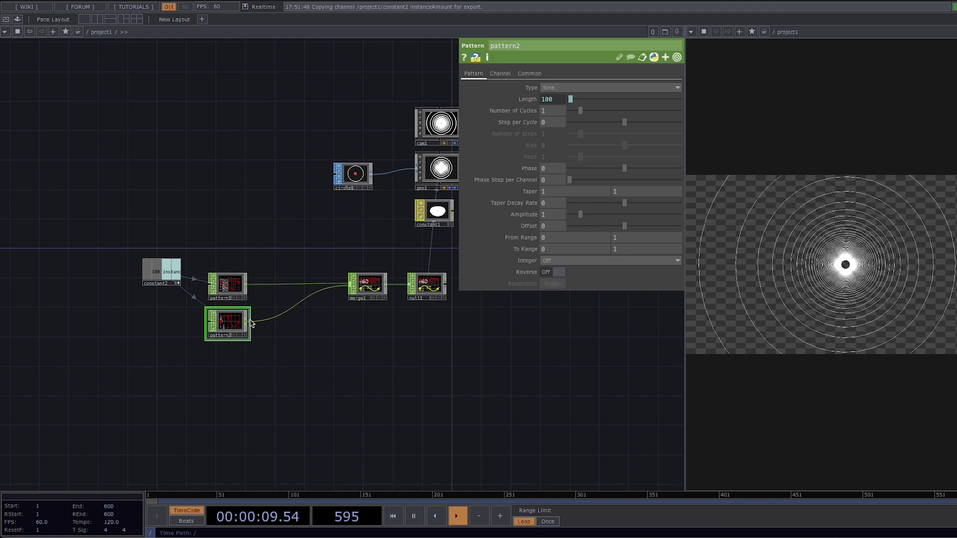
{"action": "left_click", "coordinate": [562, 169]}
{"action": "key", "text": "ctrl+v"}
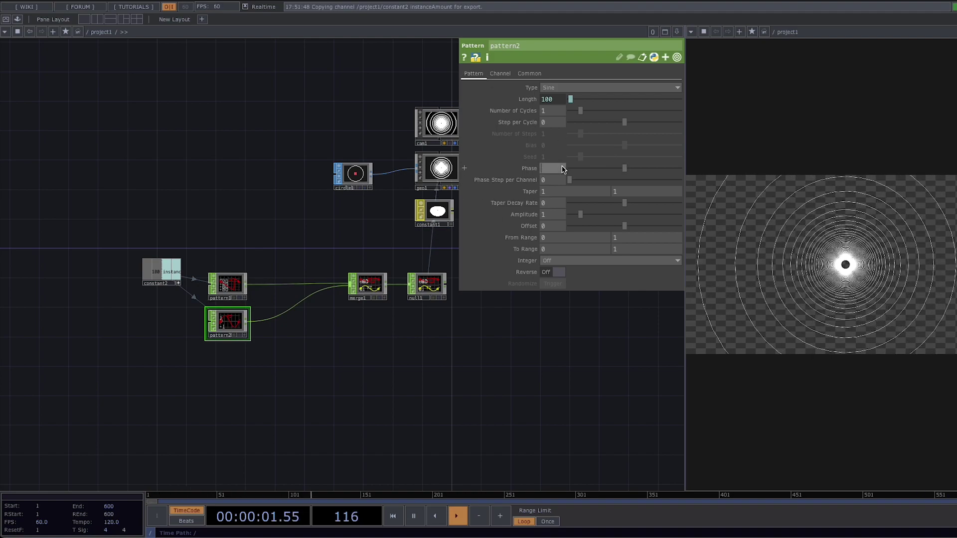
{"action": "key", "text": "Return"}
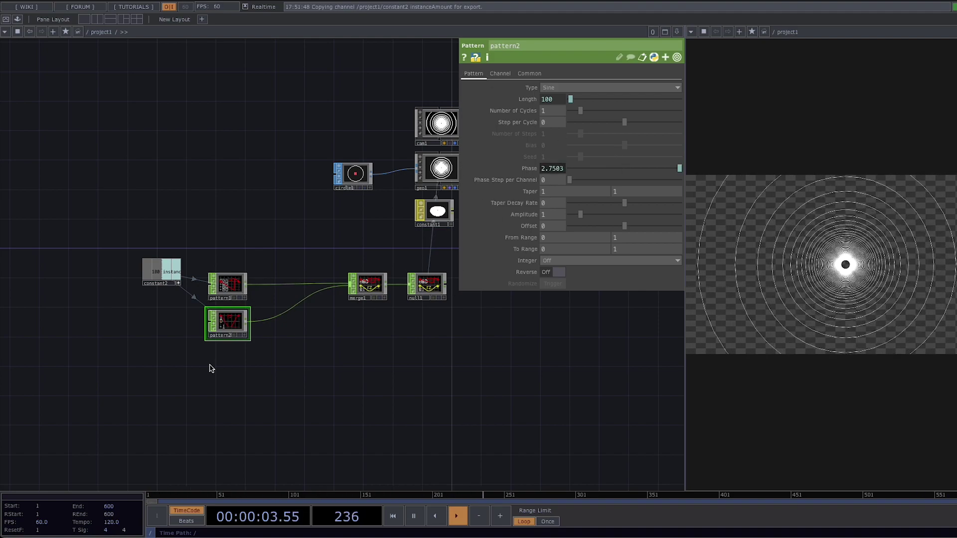
- Reduce the Divisions of circle1 to 3 so that the instanced outline is a triangle
{"action": "scroll", "coordinate": [254, 326], "scroll_direction": "up", "scroll_amount": 1}
{"action": "left_click", "coordinate": [363, 163]}
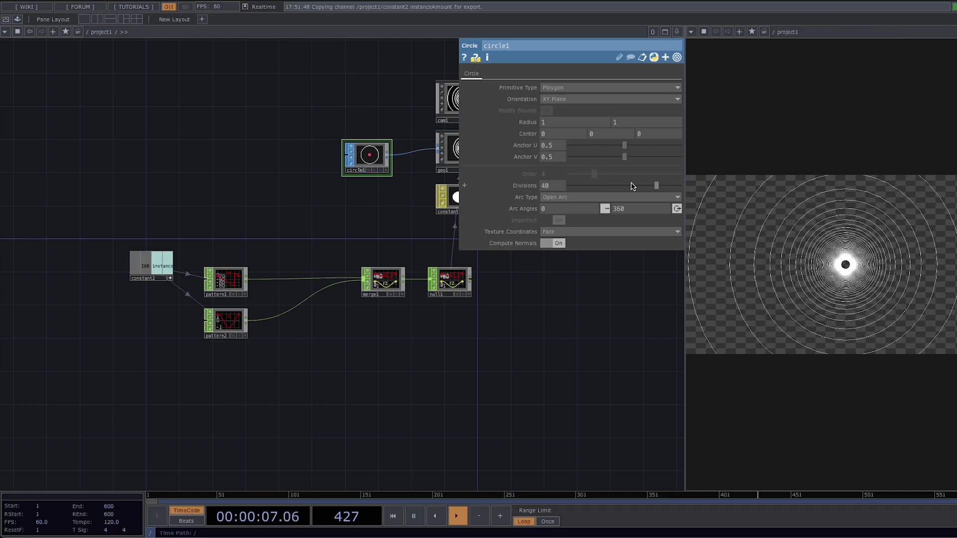
{"action": "left_click_drag", "start_coordinate": [632, 184], "coordinate": [555, 180]}
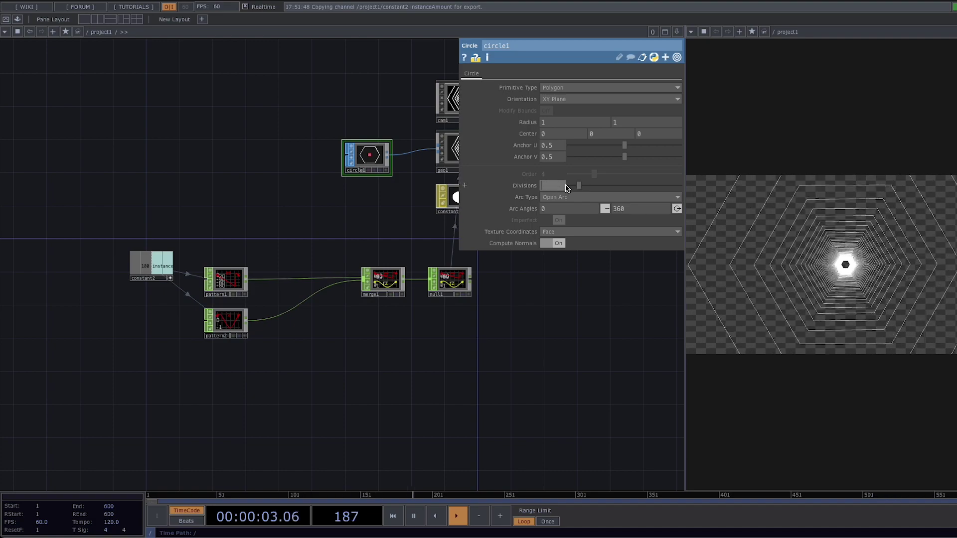
{"action": "type", "text": "3"}
{"action": "key", "text": "Return"}
{"action": "left_click_drag", "start_coordinate": [470, 300], "coordinate": [360, 313]}
{"action": "left_click", "coordinate": [365, 171]}
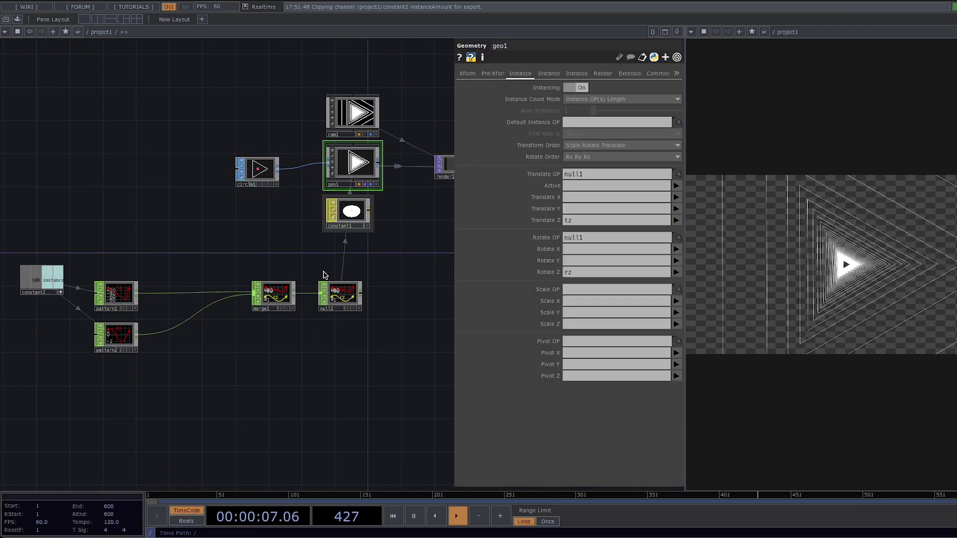
{"action": "left_click_drag", "start_coordinate": [277, 360], "coordinate": [341, 350]}
- Insert a Math CHOP on the wire between pattern2 and merge1
{"action": "left_click", "coordinate": [164, 332]}
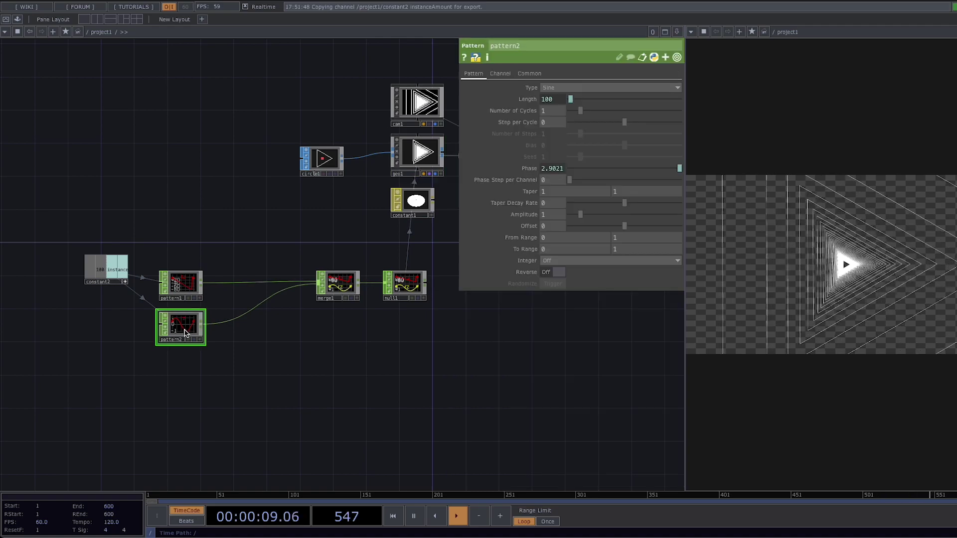
{"action": "scroll", "coordinate": [248, 350], "scroll_direction": "up", "scroll_amount": 3}
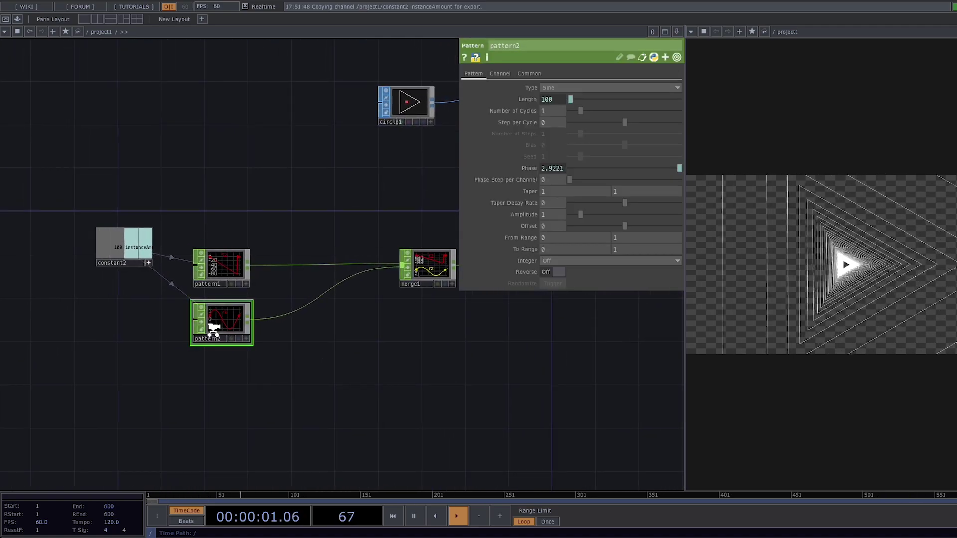
{"action": "scroll", "coordinate": [212, 332], "scroll_direction": "up", "scroll_amount": 3}
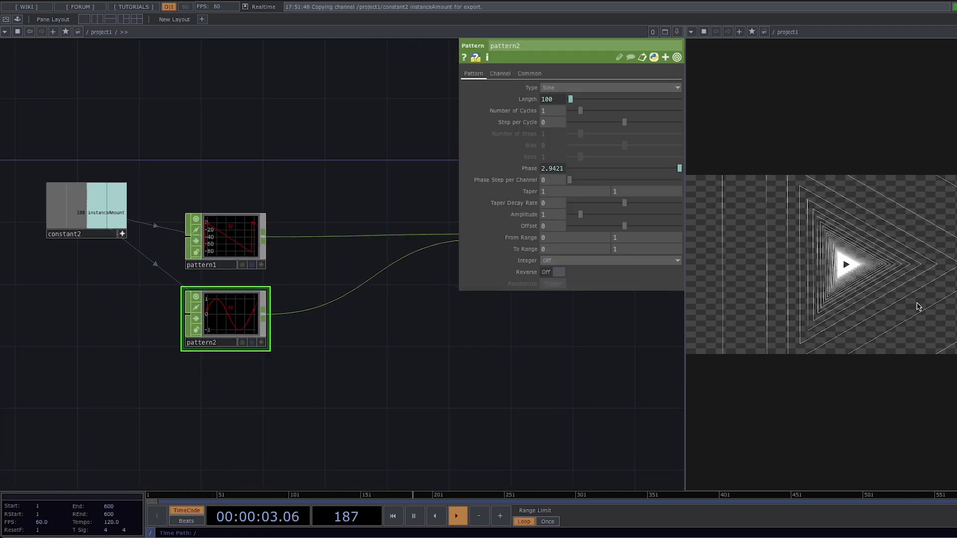
{"action": "left_click_drag", "start_coordinate": [244, 316], "coordinate": [223, 333]}
{"action": "right_click", "coordinate": [301, 327]}
{"action": "left_click", "coordinate": [316, 318]}
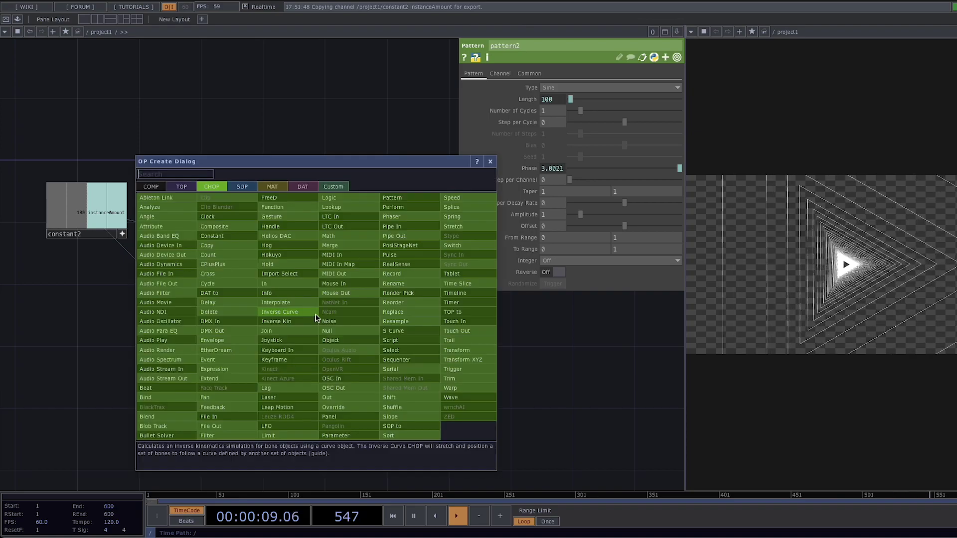
{"action": "type", "text": "math"}
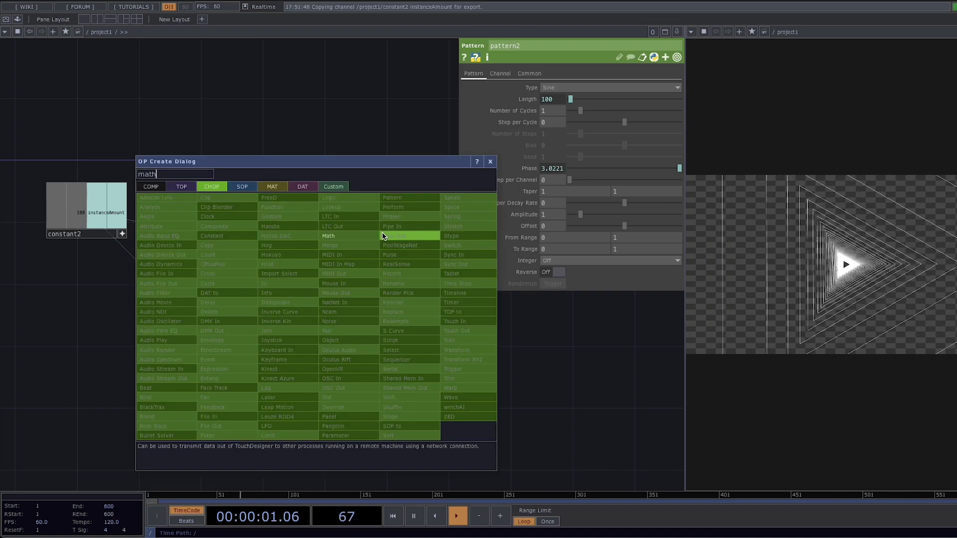
{"action": "left_click", "coordinate": [329, 236]}
{"action": "left_click", "coordinate": [337, 339]}
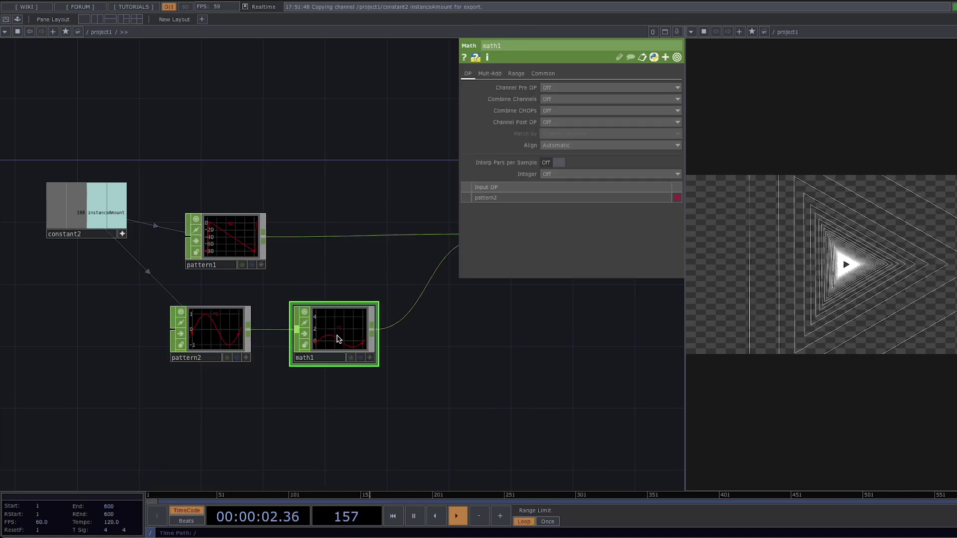
- Remap the math1 values from the range -1 to 1 to the range 0 to 360
{"action": "left_click", "coordinate": [513, 74]}
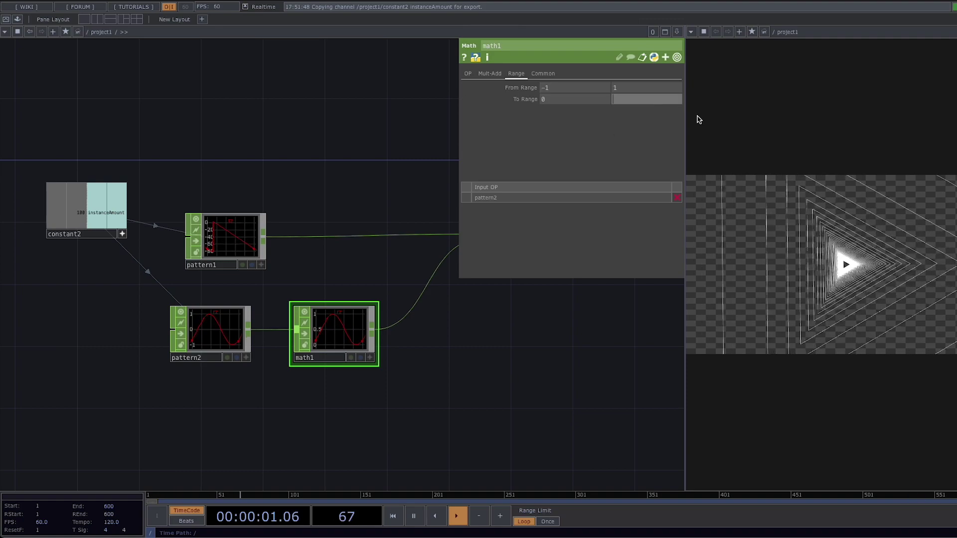
{"action": "key", "text": "Return"}
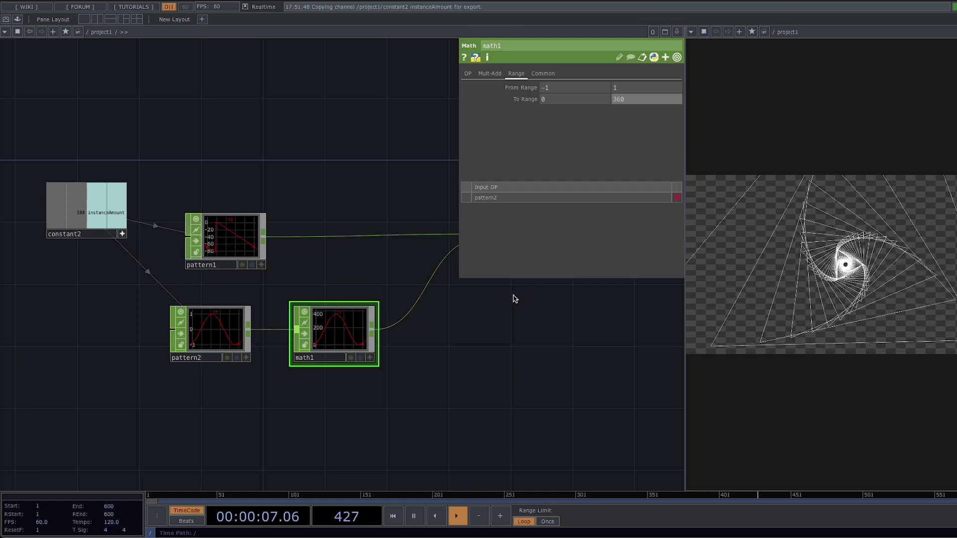
{"action": "key", "text": "p"}
- Insert a Transform TOP on the wire between render1 and out1
{"action": "left_click_drag", "start_coordinate": [544, 332], "coordinate": [490, 340]}
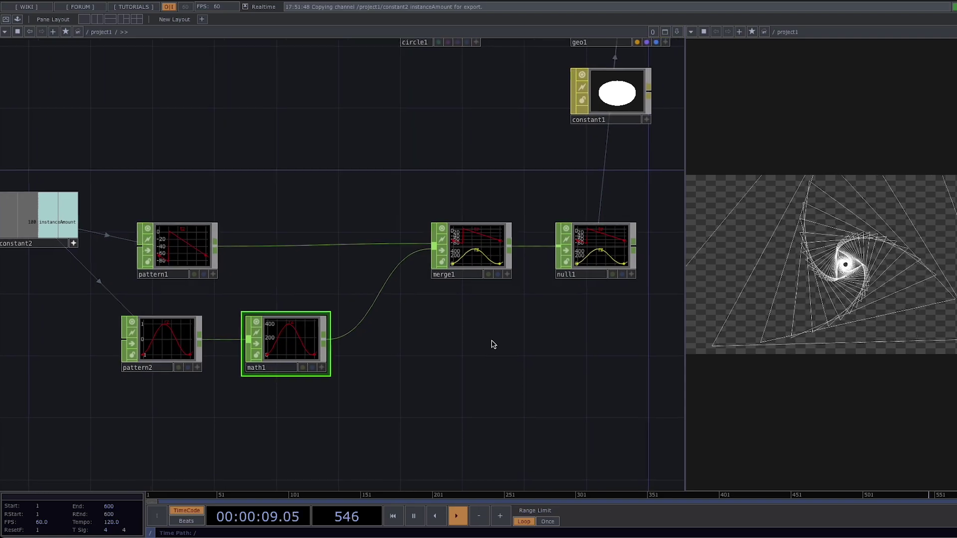
{"action": "middle_click_drag", "start_coordinate": [490, 340], "coordinate": [620, 233]}
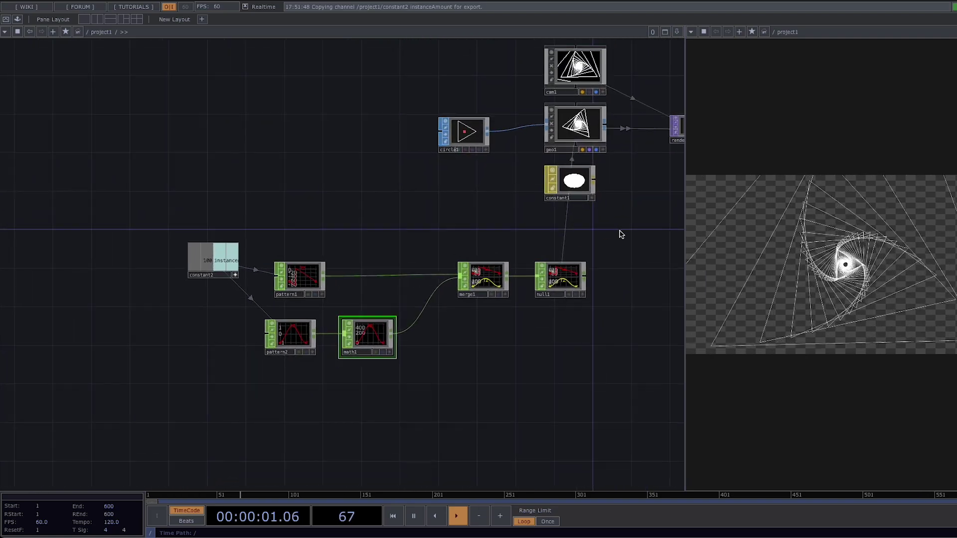
{"action": "left_click_drag", "start_coordinate": [533, 241], "coordinate": [239, 269]}
{"action": "left_click_drag", "start_coordinate": [530, 250], "coordinate": [480, 263]}
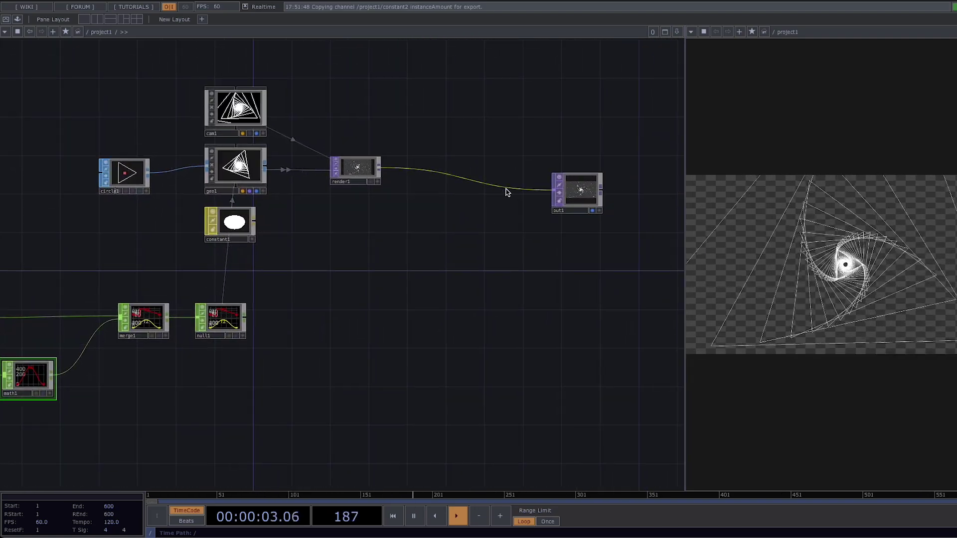
{"action": "right_click", "coordinate": [507, 189]}
{"action": "left_click", "coordinate": [523, 180]}
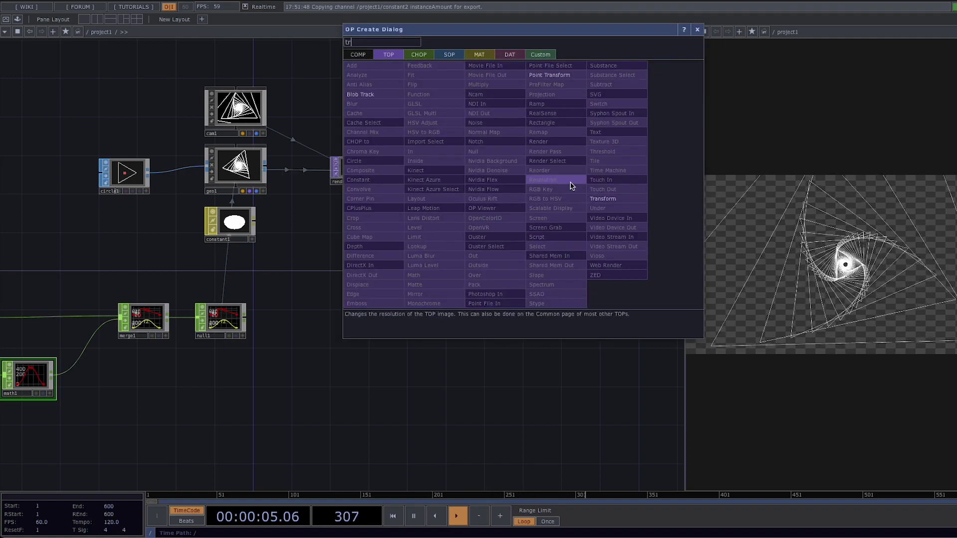
{"action": "left_click", "coordinate": [606, 198]}
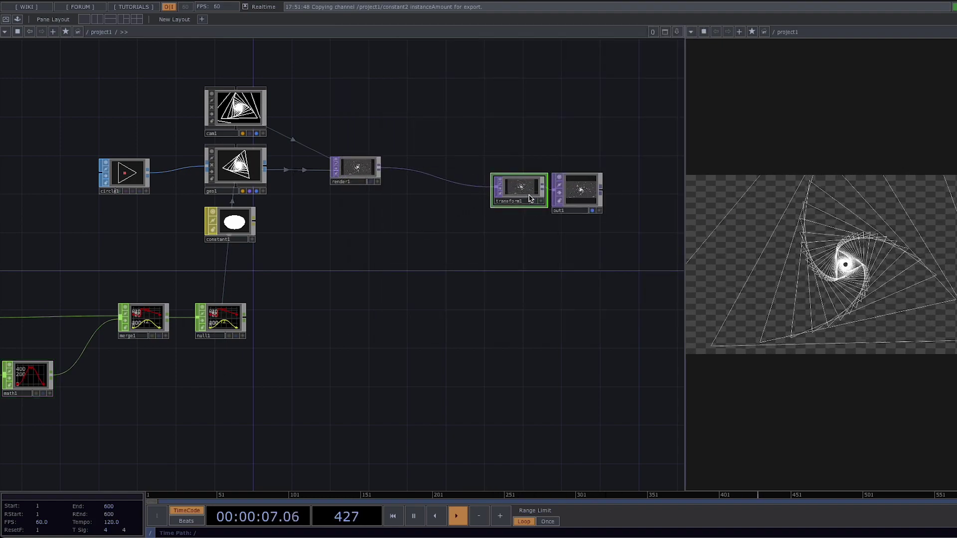
- Give transform1 an opaque black background by setting the Background Color alpha to 1 and enabling Comp Over Background Color
{"action": "key", "text": "p"}
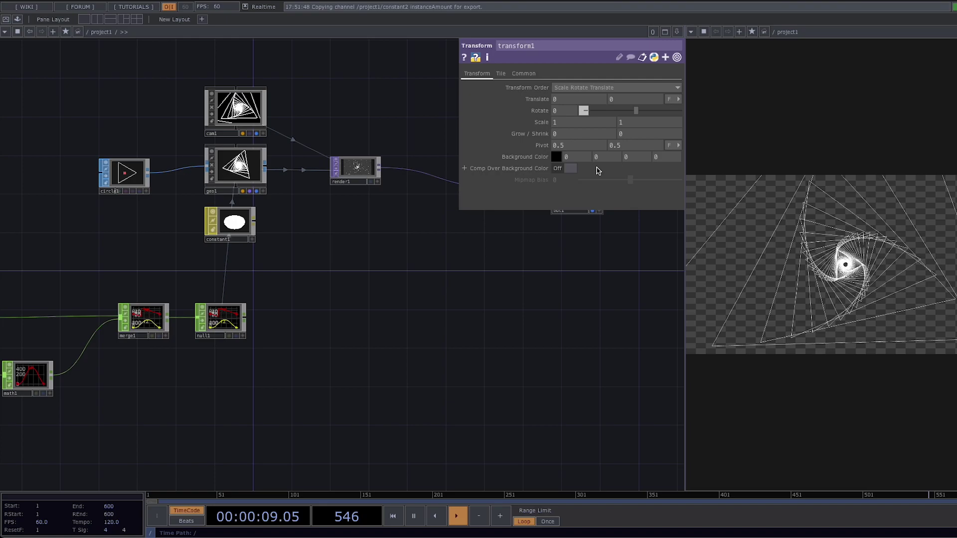
{"action": "left_click", "coordinate": [666, 160]}
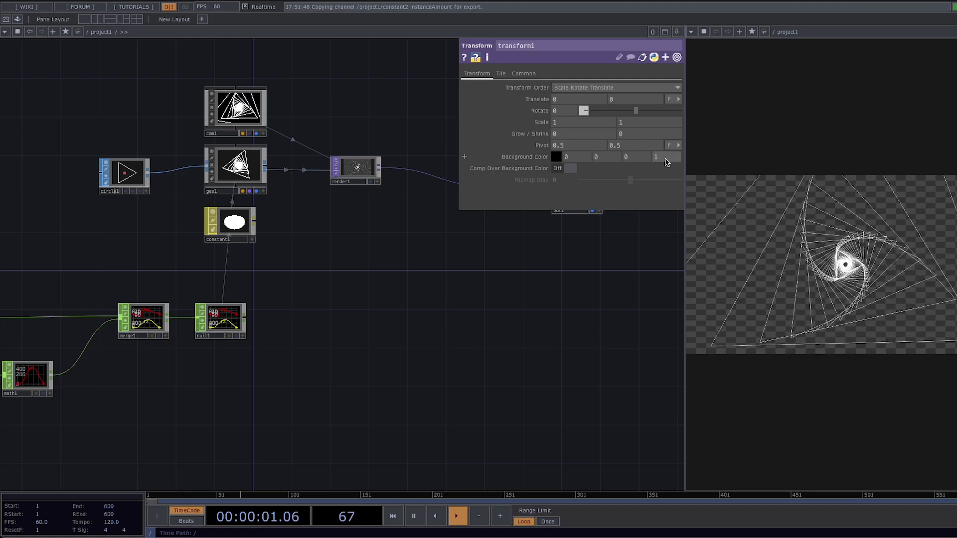
{"action": "type", "text": "1"}
{"action": "key", "text": "Return"}
{"action": "left_click", "coordinate": [561, 169]}
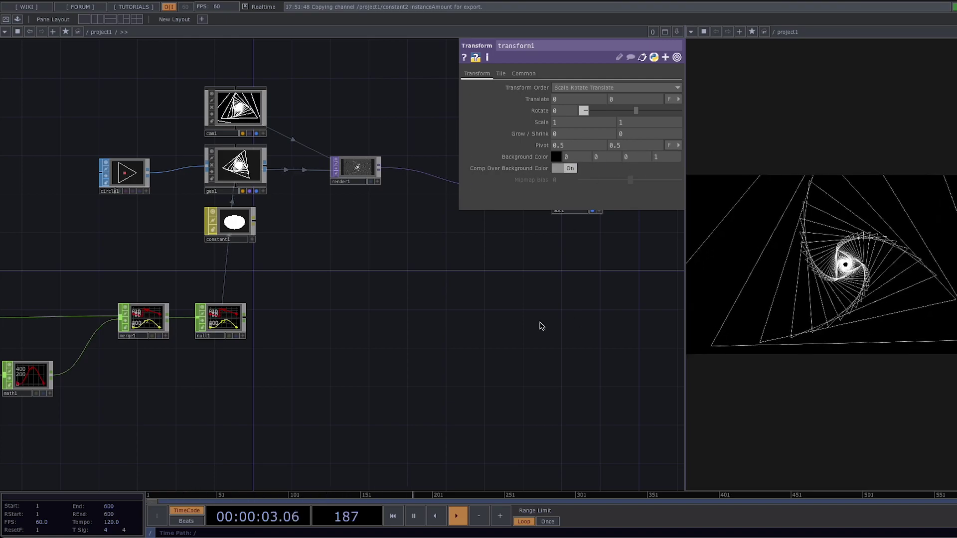
{"action": "key", "text": "h"}
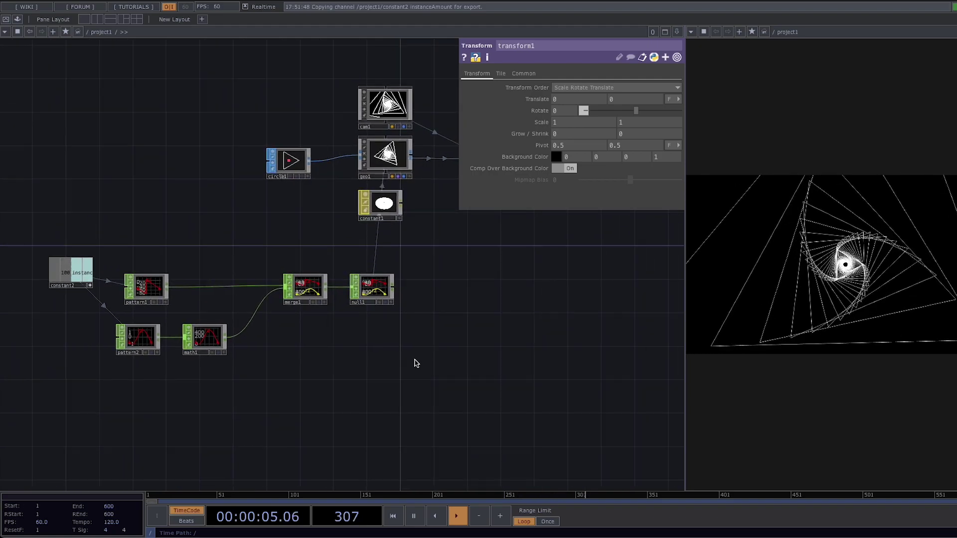
- Add the feedbackEdge component from the ImageFilters collection of the Palette to the network
{"action": "left_click", "coordinate": [17, 19]}
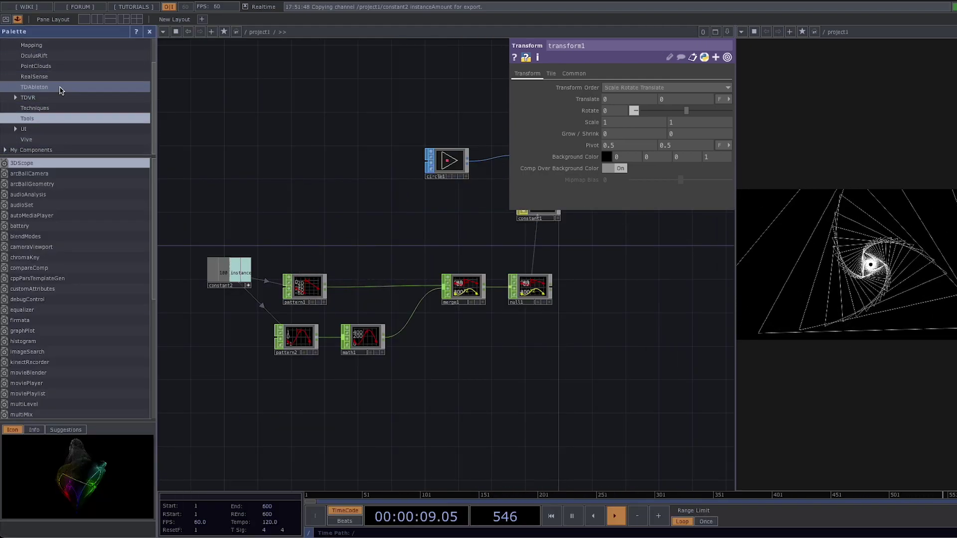
{"action": "scroll", "coordinate": [64, 82], "scroll_direction": "up", "scroll_amount": 1}
{"action": "left_click", "coordinate": [38, 65]}
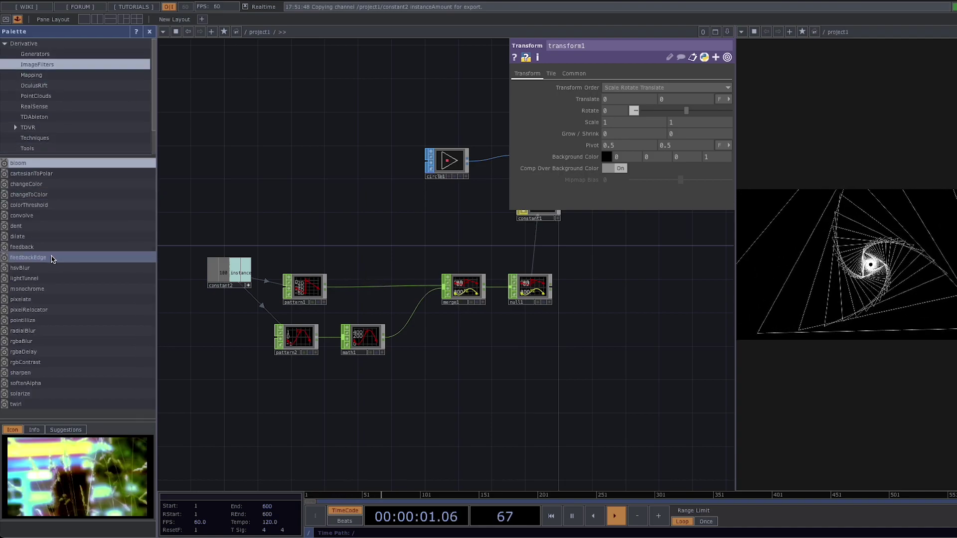
{"action": "left_click_drag", "start_coordinate": [44, 260], "coordinate": [623, 243]}
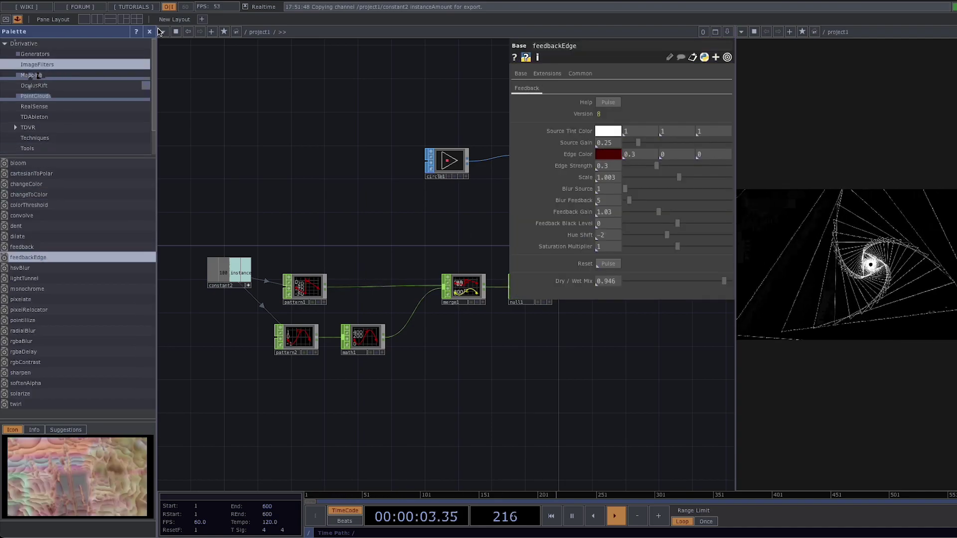
{"action": "left_click", "coordinate": [150, 31]}
{"action": "key", "text": "p"}
- Wire feedbackEdge between render1 and transform1 and place it in line with them
{"action": "left_click_drag", "start_coordinate": [513, 310], "coordinate": [356, 316]}
{"action": "left_click_drag", "start_coordinate": [342, 222], "coordinate": [434, 127]}
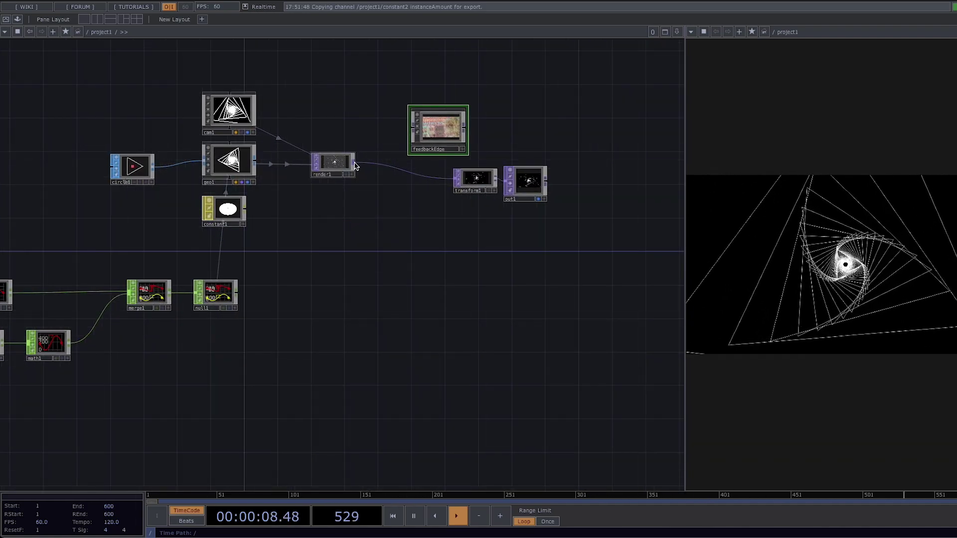
{"action": "left_click_drag", "start_coordinate": [356, 166], "coordinate": [451, 178]}
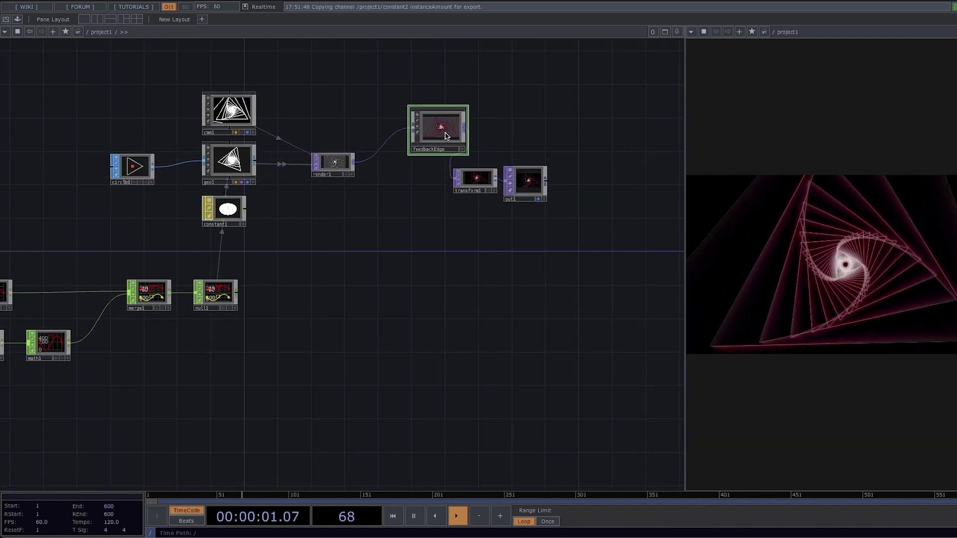
{"action": "left_click_drag", "start_coordinate": [446, 135], "coordinate": [421, 169]}
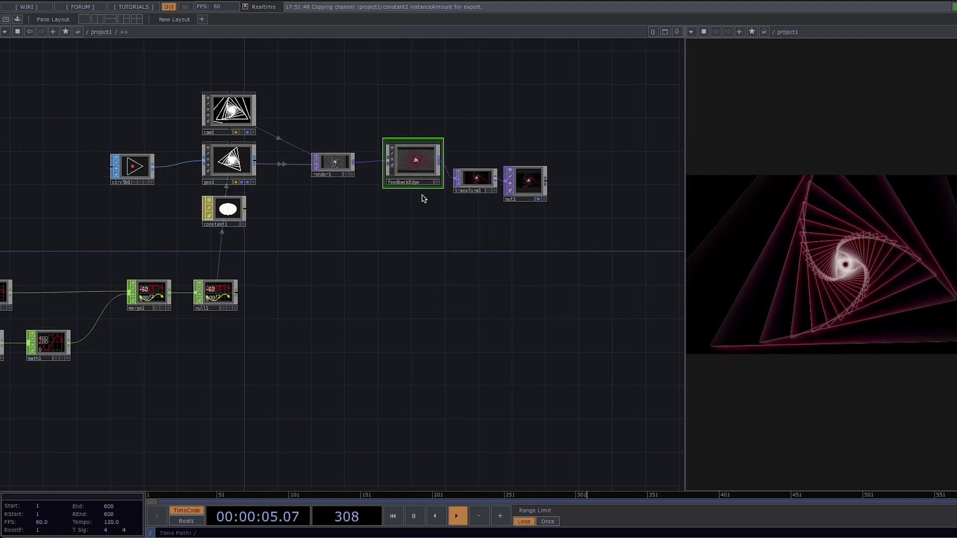
- Make room after feedbackEdge and insert a Lookup TOP between it and transform1
{"action": "left_click_drag", "start_coordinate": [515, 194], "coordinate": [581, 194]}
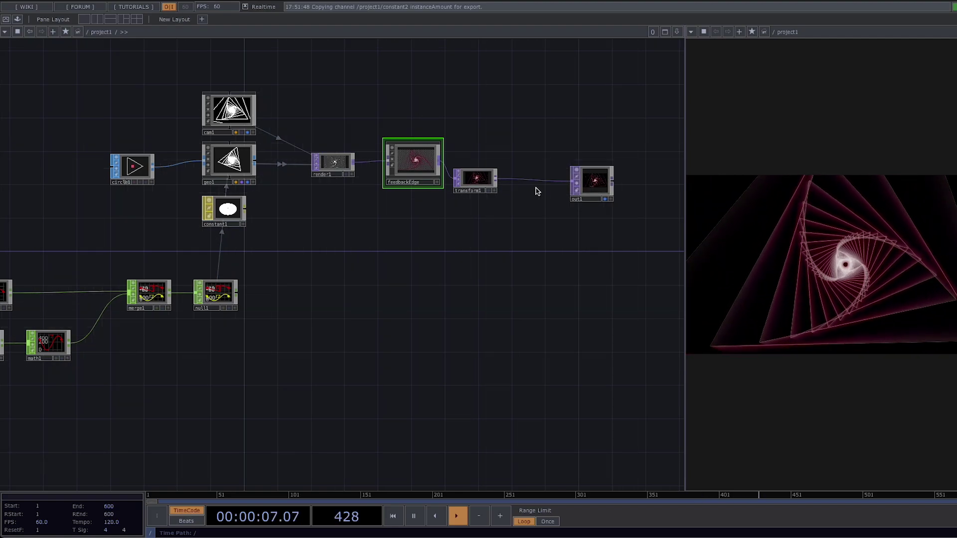
{"action": "left_click_drag", "start_coordinate": [490, 186], "coordinate": [548, 186]}
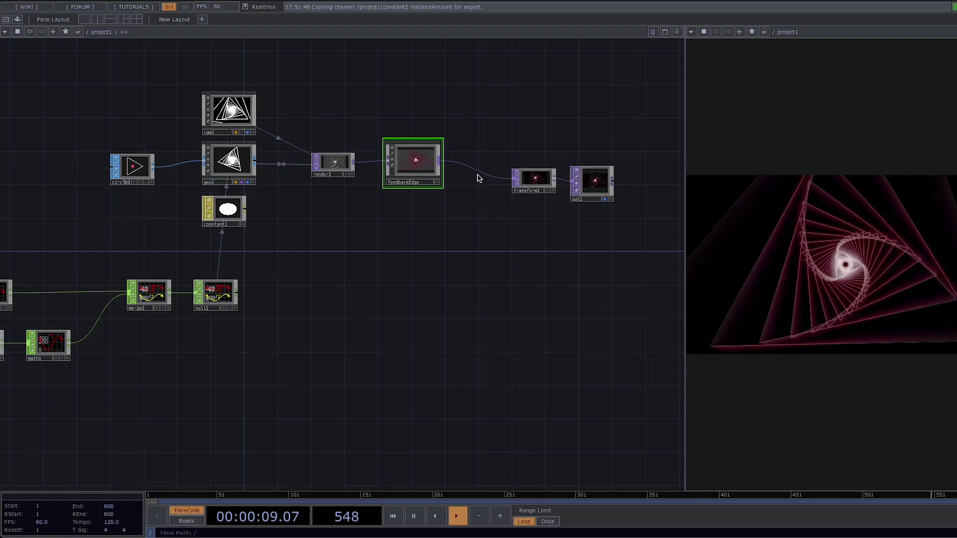
{"action": "right_click", "coordinate": [483, 176]}
{"action": "left_click", "coordinate": [495, 164]}
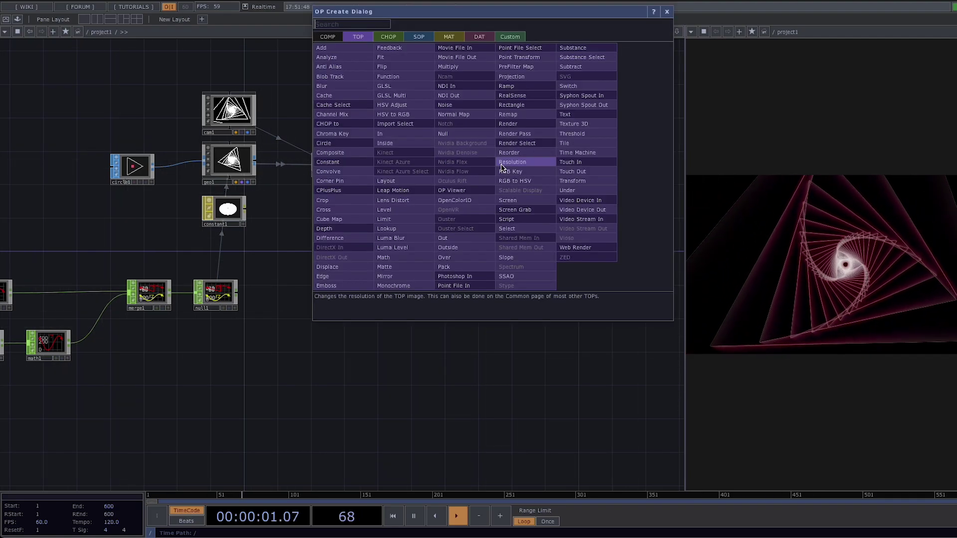
{"action": "type", "text": "lo"}
{"action": "left_click", "coordinate": [394, 228]}
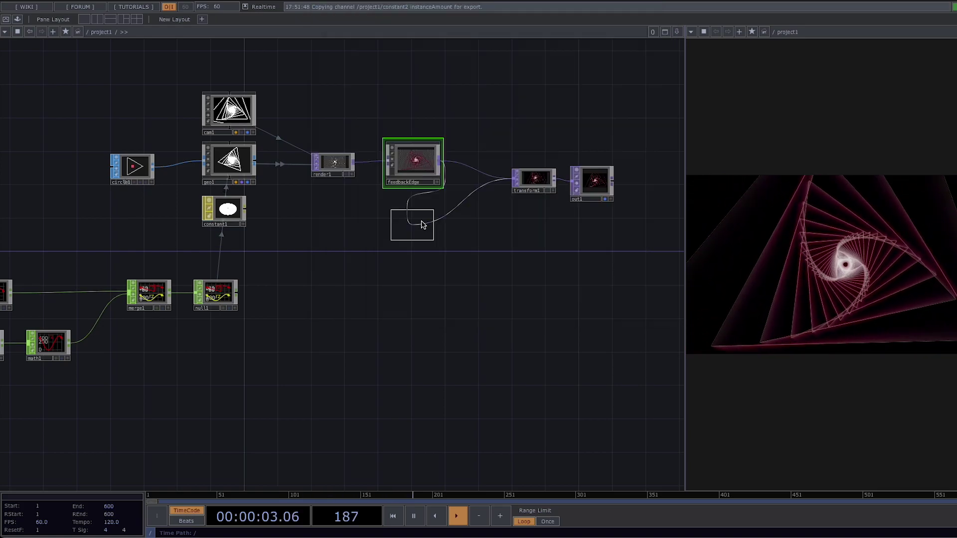
{"action": "left_click", "coordinate": [466, 180]}
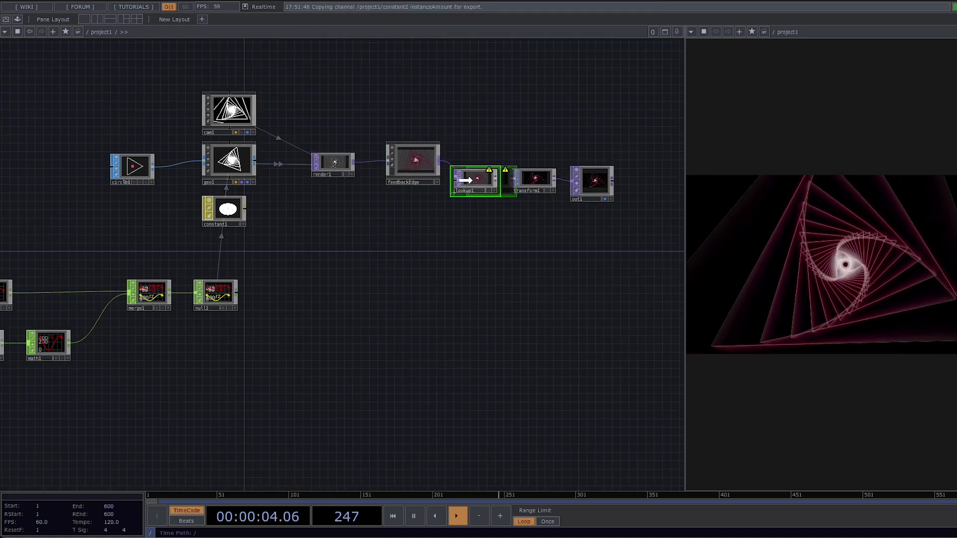
- Create a Ramp TOP feeding the second input of lookup1 and place it below feedbackEdge
{"action": "right_click", "coordinate": [455, 185]}
{"action": "type", "text": "ram"}
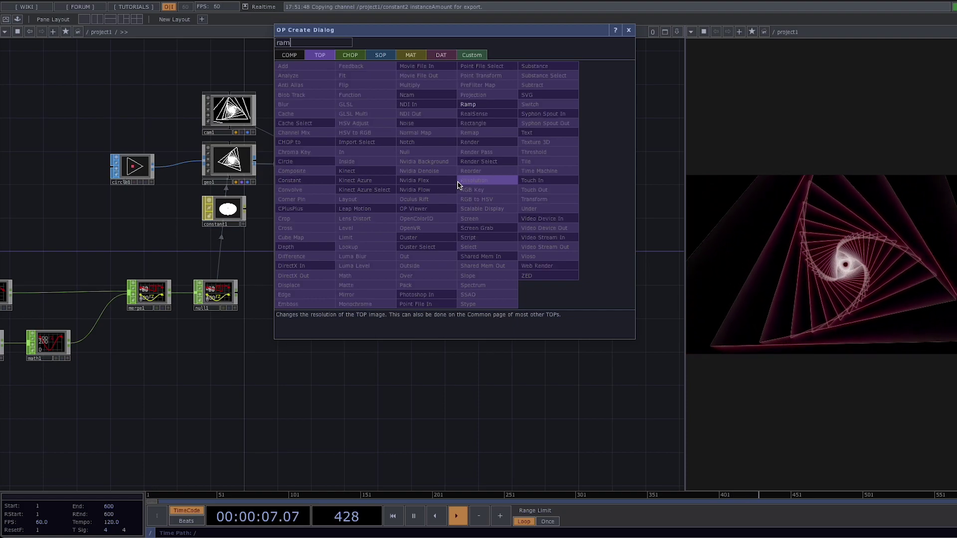
{"action": "left_click", "coordinate": [474, 104]}
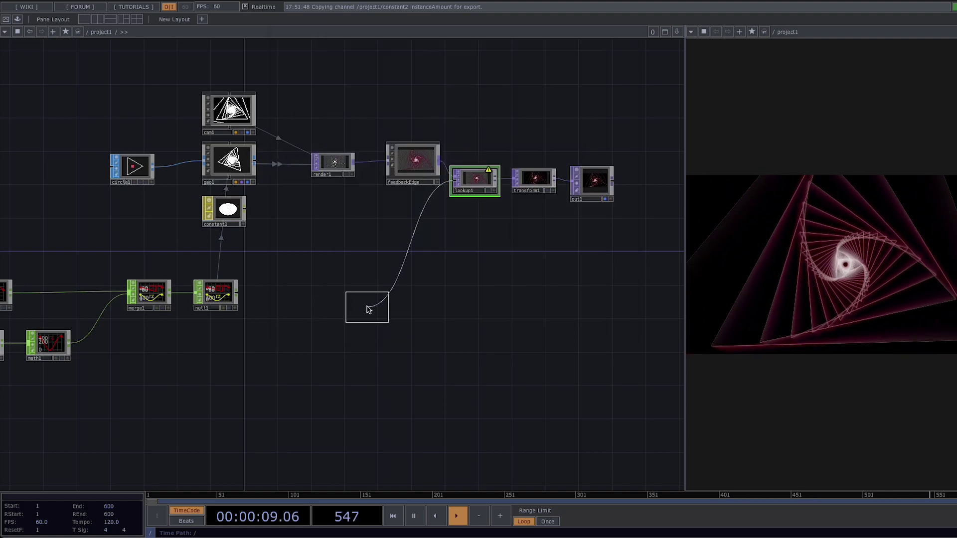
{"action": "left_click", "coordinate": [409, 241]}
- Color the white end of the ramp1 gradient turquoise with Hue 179 and Saturation 0.652
{"action": "key", "text": "p"}
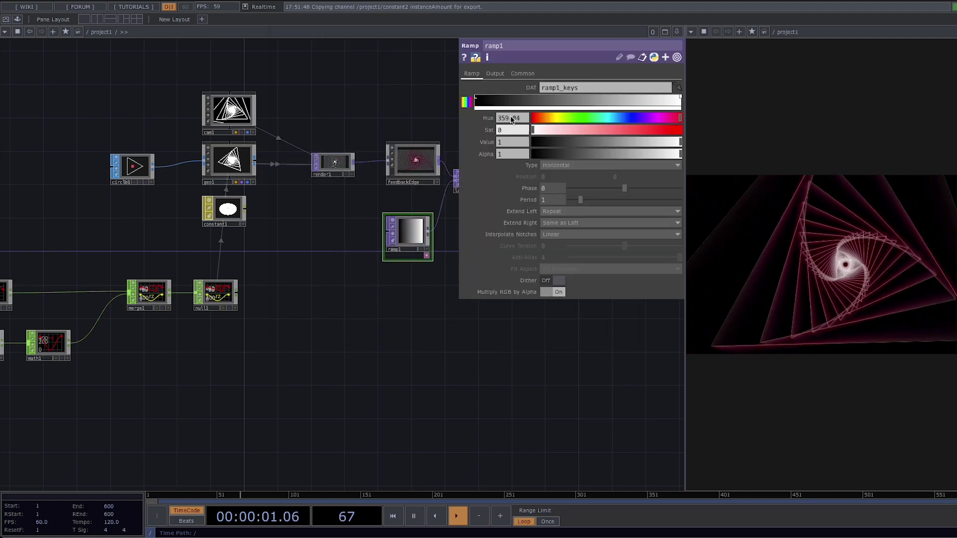
{"action": "left_click", "coordinate": [607, 118]}
{"action": "left_click_drag", "start_coordinate": [600, 132], "coordinate": [630, 130]}
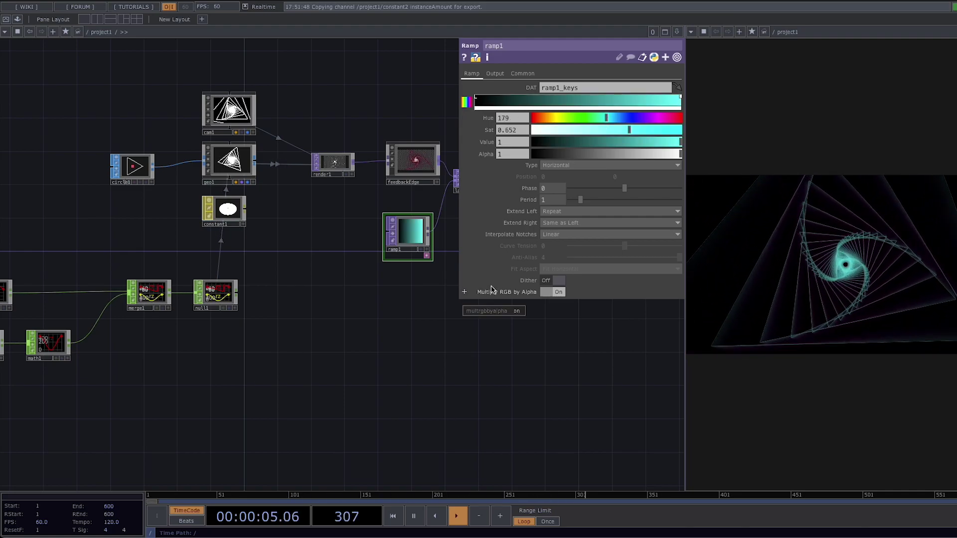
{"action": "key", "text": "p"}
- Raise the Divisions of circle1 to 7 so that the instanced outline is a heptagon
{"action": "left_click_drag", "start_coordinate": [353, 347], "coordinate": [480, 339]}
{"action": "left_click_drag", "start_coordinate": [426, 363], "coordinate": [513, 366]}
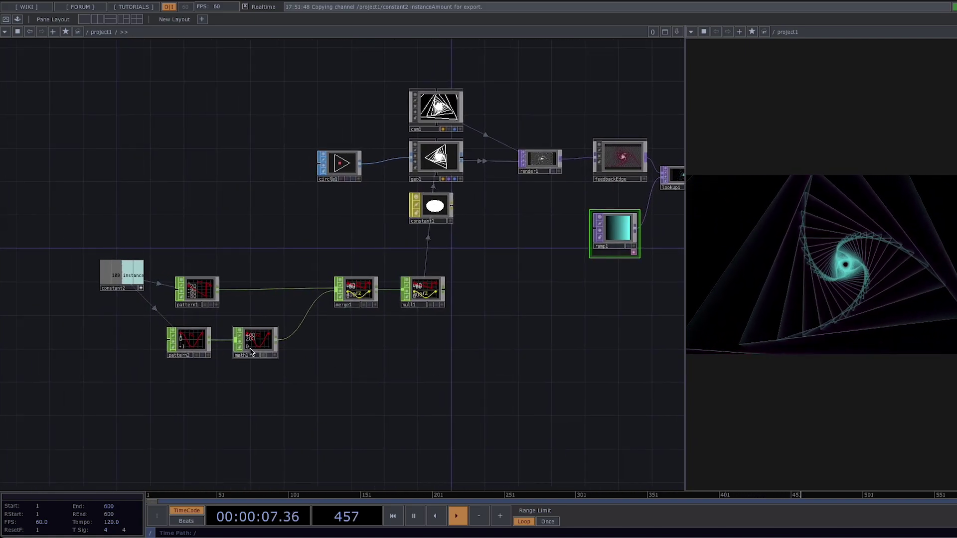
{"action": "left_click", "coordinate": [340, 166]}
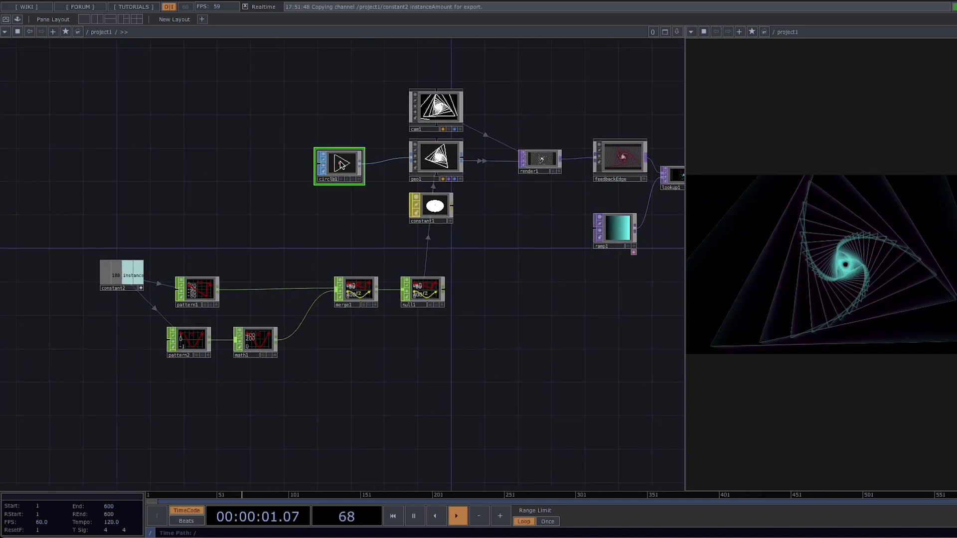
{"action": "key", "text": "p"}
{"action": "mouse_move", "coordinate": [571, 185]}
{"action": "left_mouse_down"}
{"action": "mouse_move", "coordinate": [611, 187]}
{"action": "mouse_move", "coordinate": [568, 191]}
{"action": "left_mouse_up"}
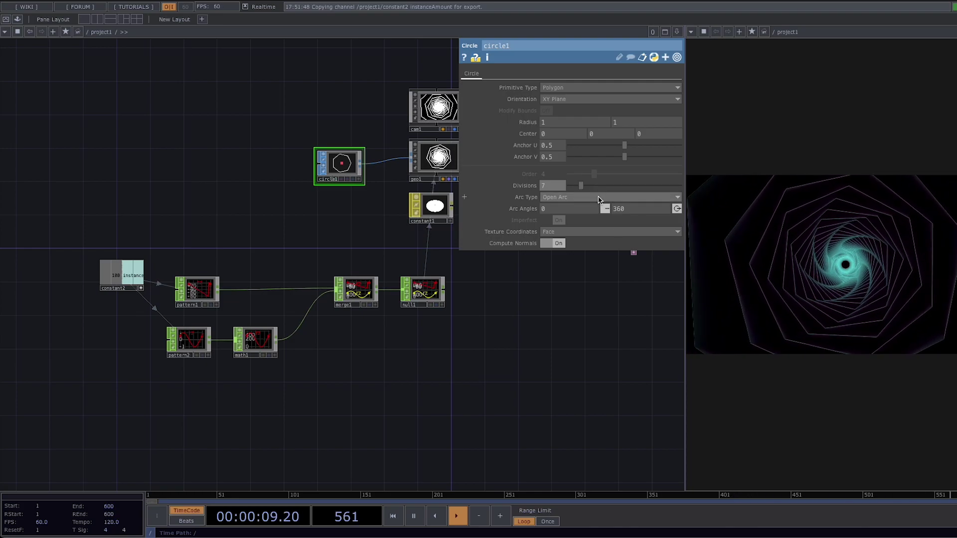
- Move circle1 well away from geo1 to open up free space between the two nodes
{"action": "left_click_drag", "start_coordinate": [582, 186], "coordinate": [603, 191]}
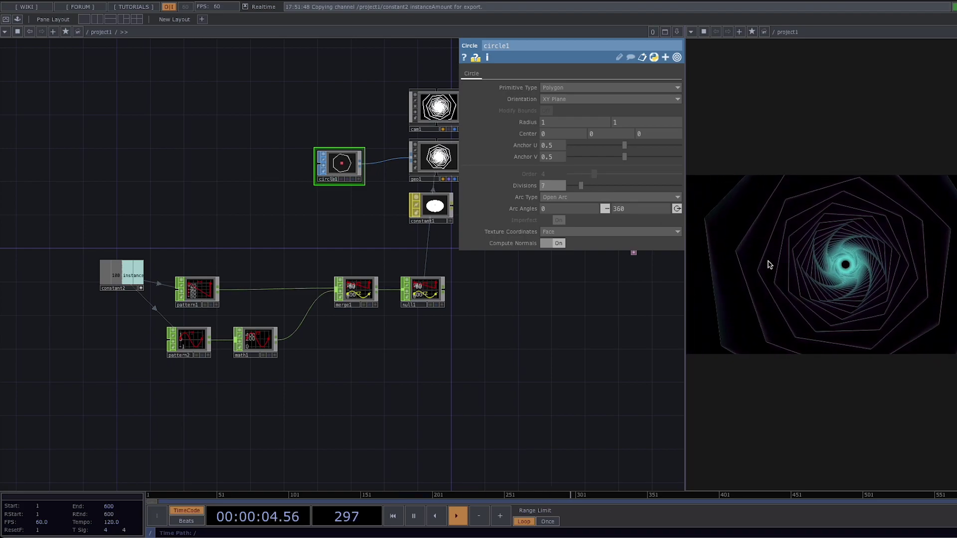
{"action": "left_click_drag", "start_coordinate": [290, 220], "coordinate": [394, 296]}
{"action": "scroll", "coordinate": [342, 275], "scroll_direction": "down", "scroll_amount": 2}
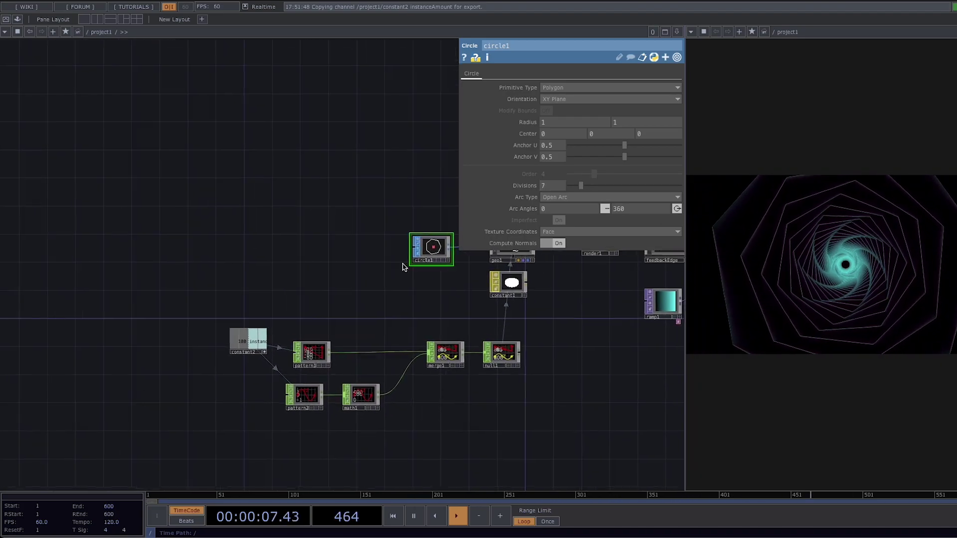
{"action": "left_click_drag", "start_coordinate": [420, 258], "coordinate": [265, 239]}
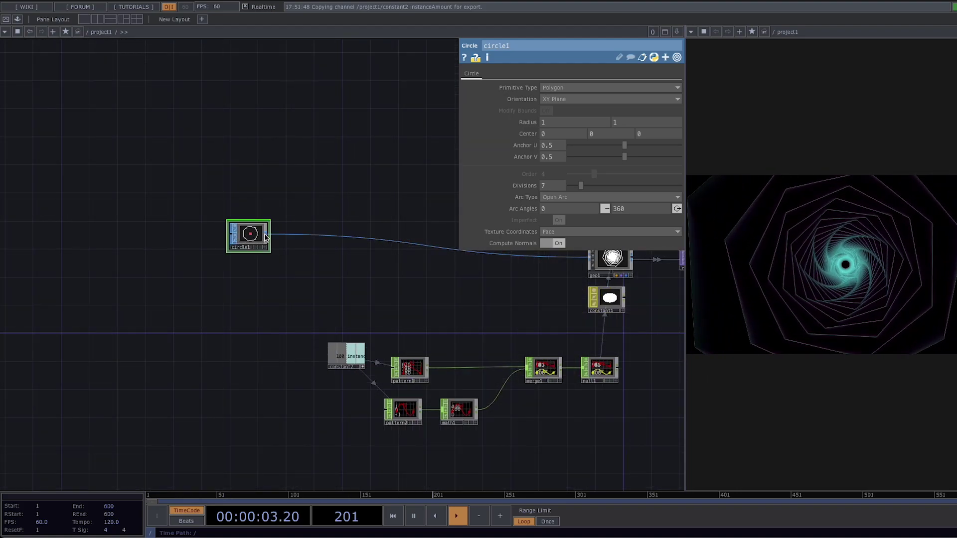
- Create a SOP to CHOP from the output of circle1 and place it slightly below and beyond circle1
{"action": "right_click", "coordinate": [265, 238]}
{"action": "left_click", "coordinate": [160, 108]}
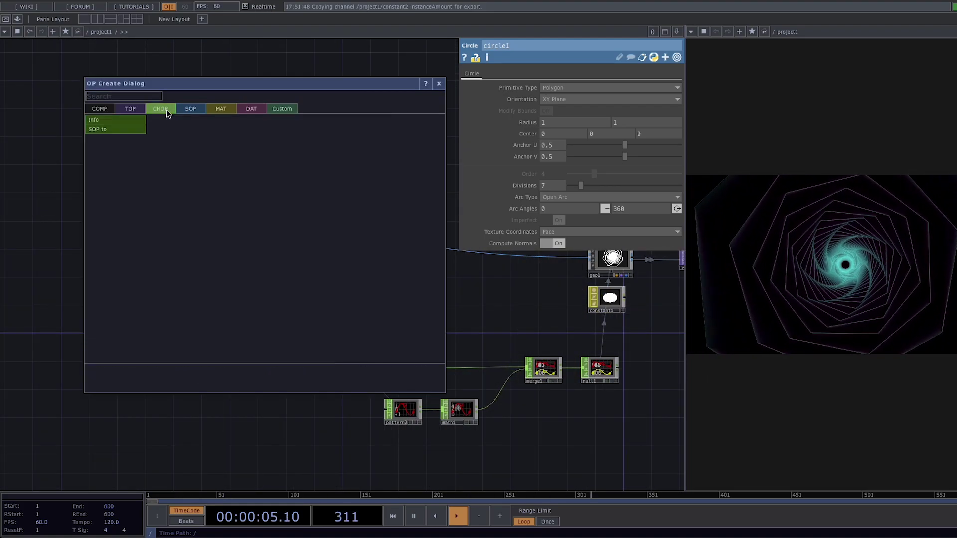
{"action": "left_click", "coordinate": [125, 128]}
{"action": "left_click", "coordinate": [314, 273]}
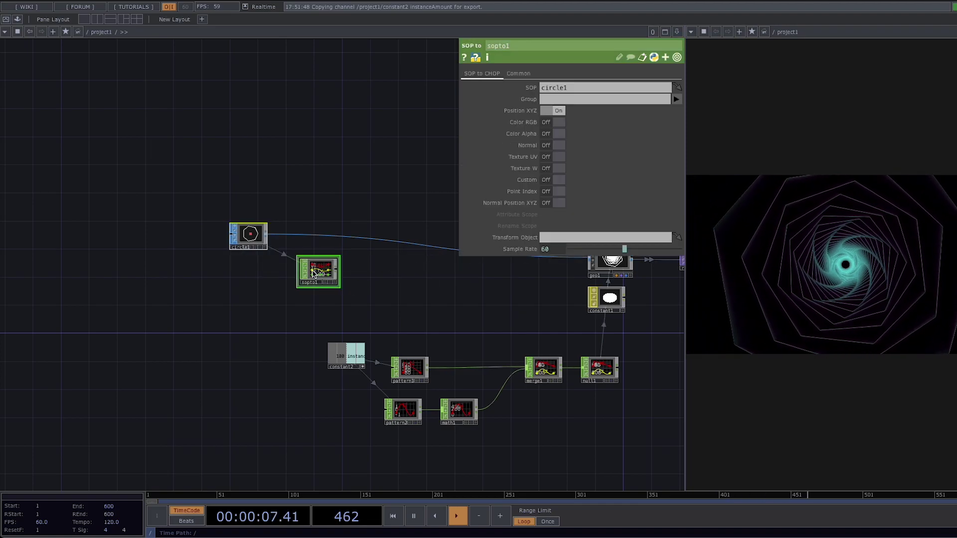
{"action": "left_click_drag", "start_coordinate": [314, 273], "coordinate": [285, 201]}
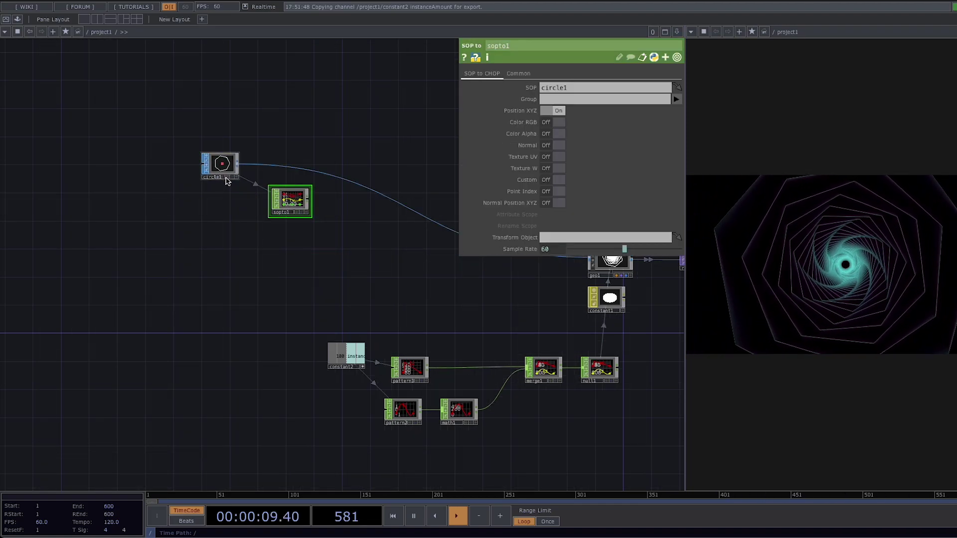
{"action": "left_click_drag", "start_coordinate": [226, 180], "coordinate": [226, 213]}
{"action": "scroll", "coordinate": [255, 220], "scroll_direction": "up", "scroll_amount": 3}
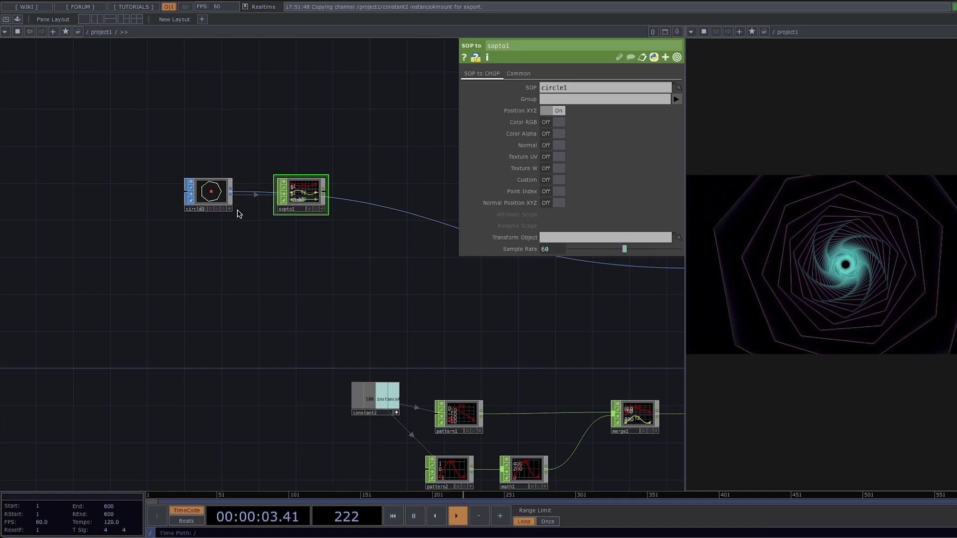
{"action": "left_click_drag", "start_coordinate": [310, 200], "coordinate": [301, 237]}
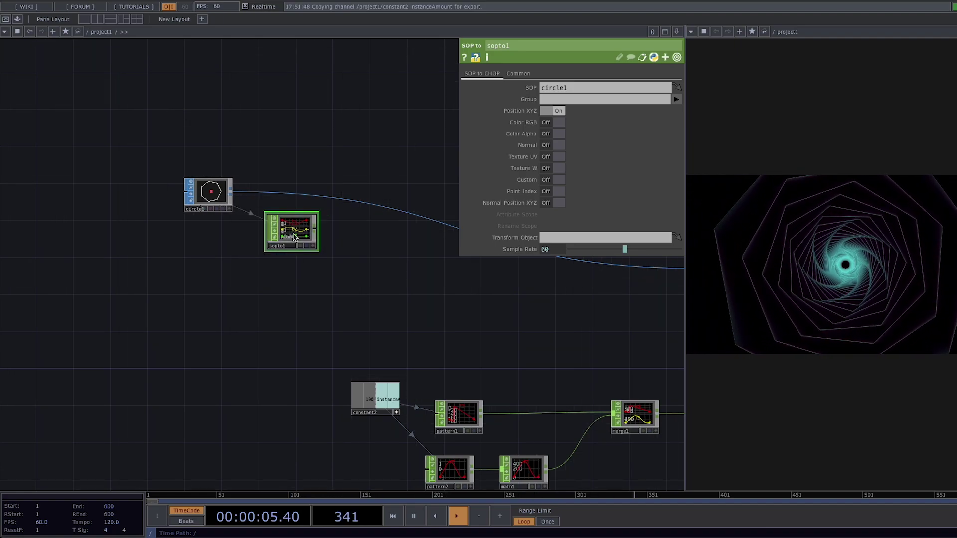
- Raise the Divisions of circle1 to 50 and move sopto1 up beside it
{"action": "left_click", "coordinate": [220, 199]}
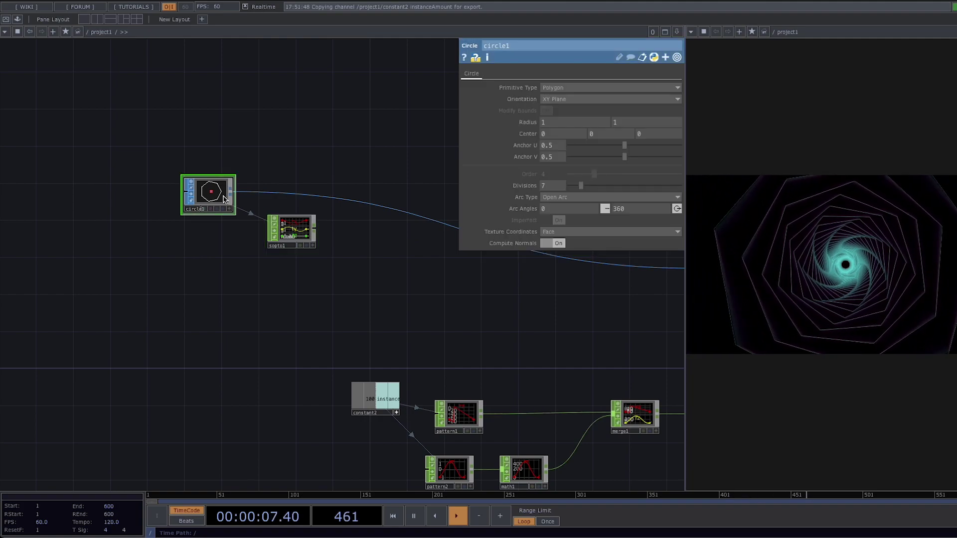
{"action": "left_click_drag", "start_coordinate": [612, 190], "coordinate": [588, 192]}
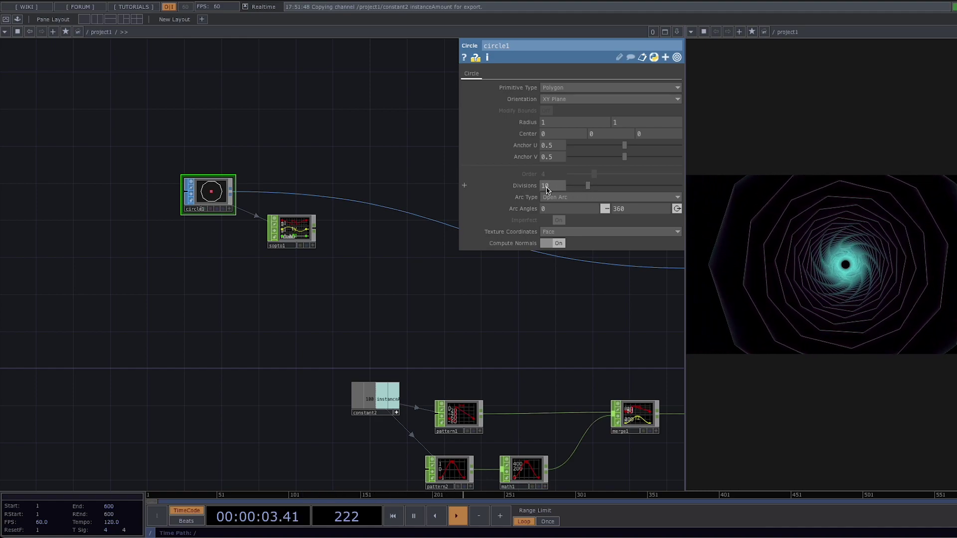
{"action": "left_click_drag", "start_coordinate": [586, 190], "coordinate": [648, 192]}
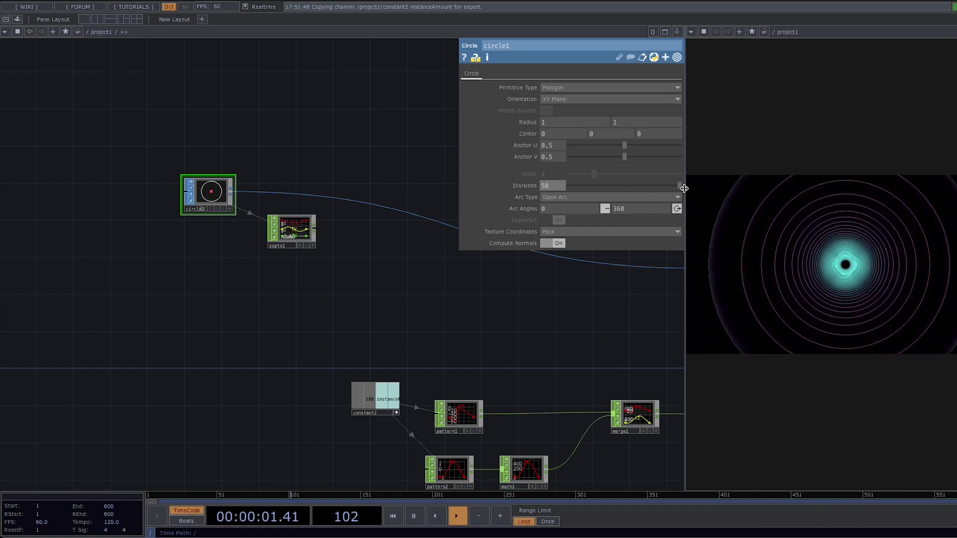
{"action": "left_click_drag", "start_coordinate": [312, 237], "coordinate": [322, 210]}
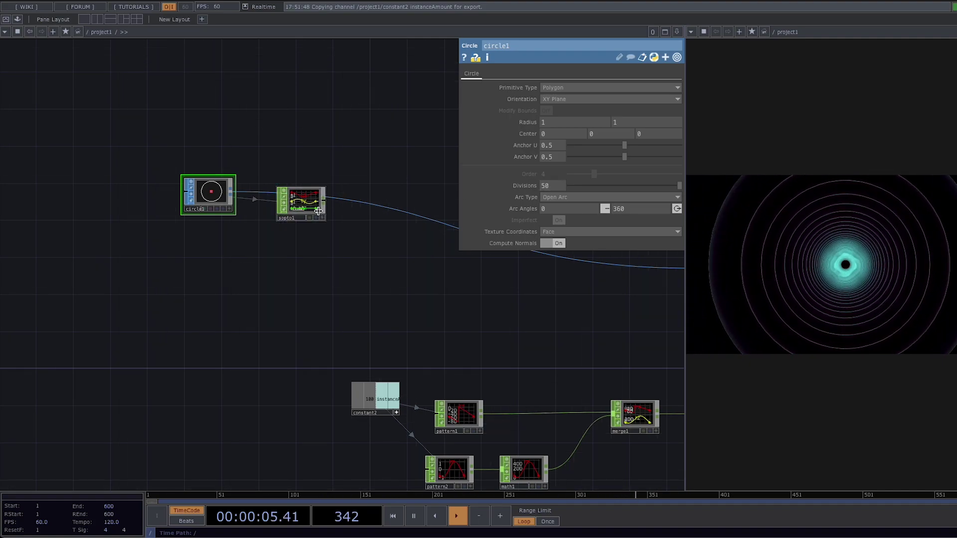
- Duplicate circle1 three times in a column below the original
{"action": "key", "text": "ctrl+c"}
{"action": "key", "text": "ctrl+v"}
{"action": "key", "text": "ctrl+v"}
{"action": "key", "text": "ctrl+v"}
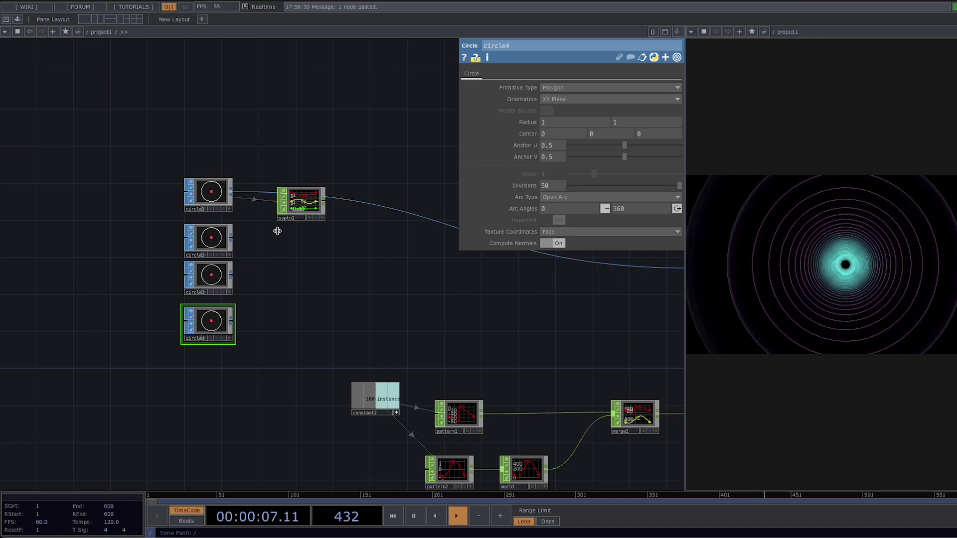
- Set Divisions to 3 on circle1, 6 on circle2 and 8 on circle3
{"action": "left_click", "coordinate": [219, 198]}
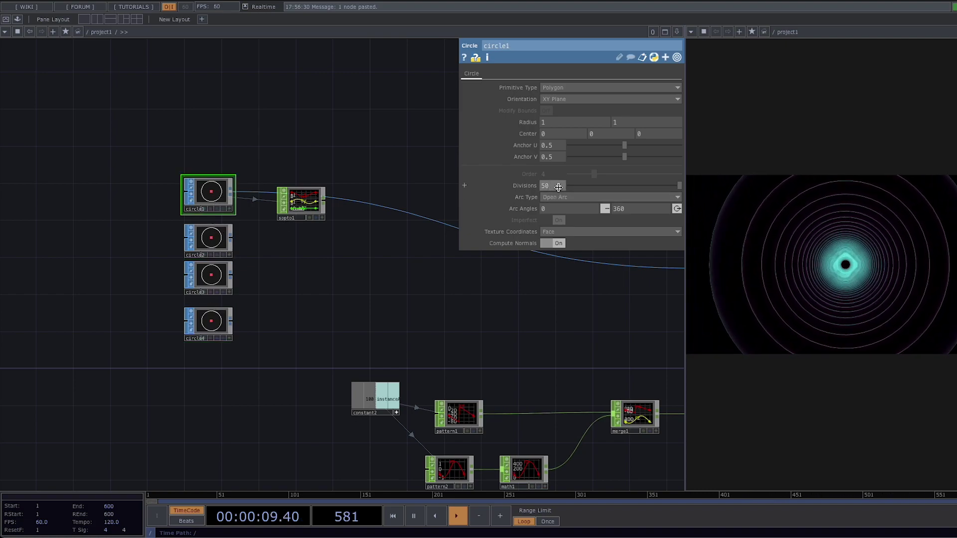
{"action": "left_click", "coordinate": [558, 187]}
{"action": "type", "text": "3"}
{"action": "key", "text": "Return"}
{"action": "left_click", "coordinate": [220, 235]}
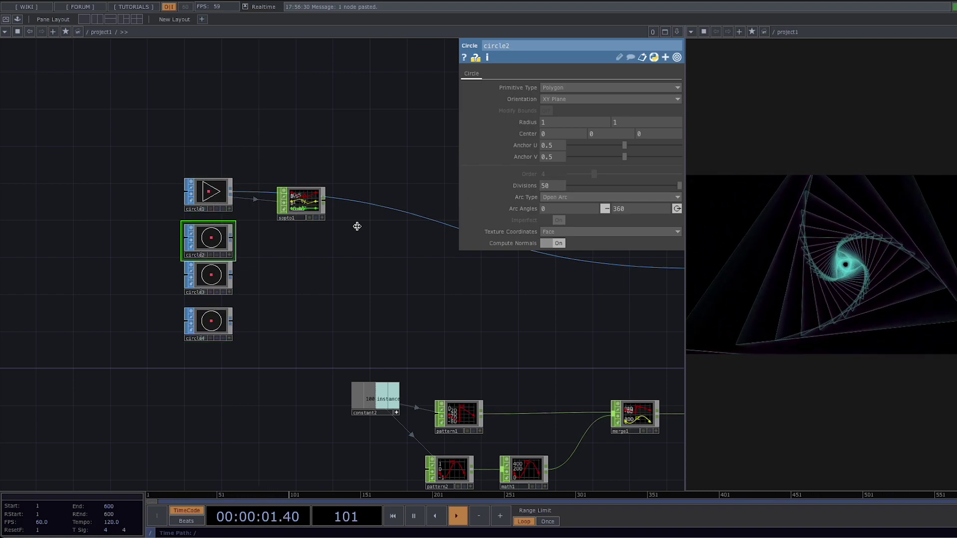
{"action": "left_click", "coordinate": [547, 187]}
{"action": "type", "text": "6"}
{"action": "key", "text": "Return"}
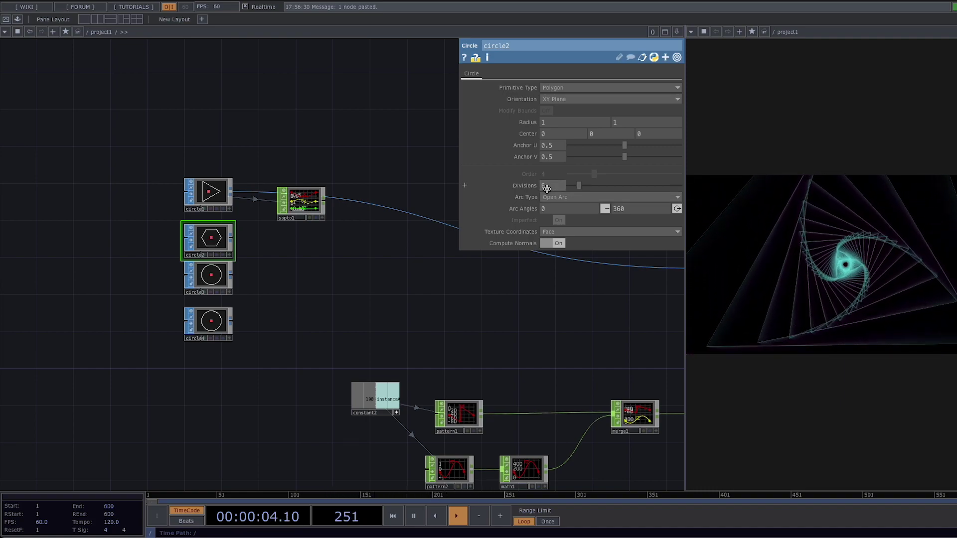
{"action": "left_click", "coordinate": [213, 275]}
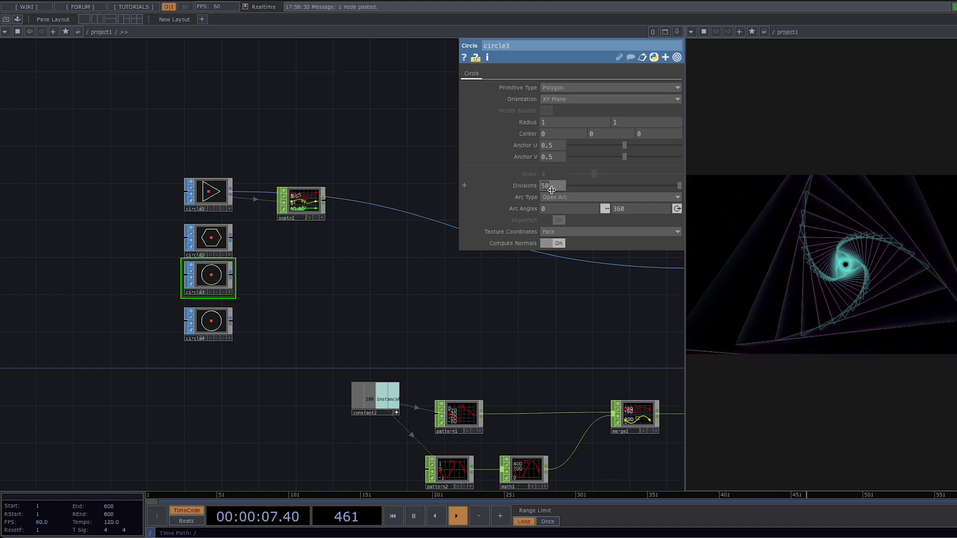
{"action": "key", "text": "Return"}
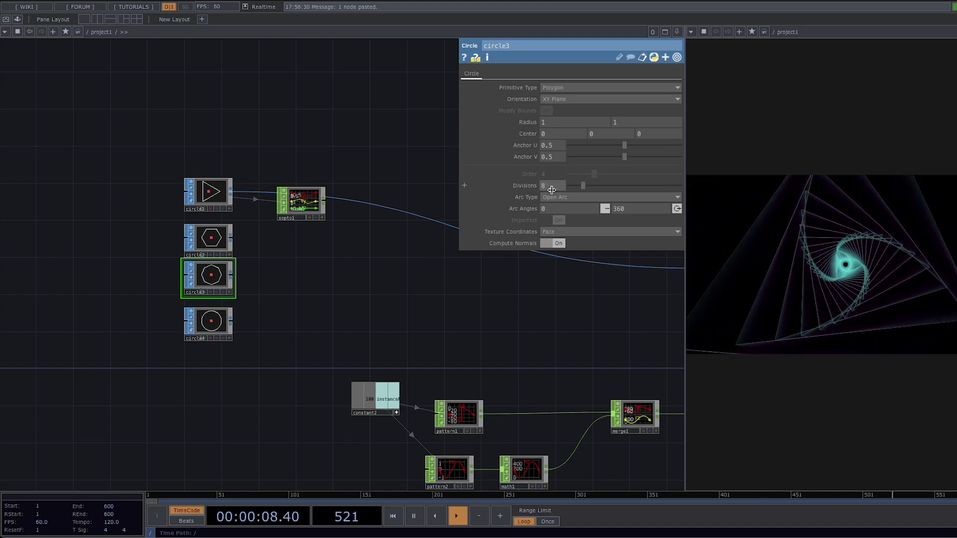
{"action": "left_click", "coordinate": [208, 323]}
- Duplicate sopto1 three times and assign circle2, circle3 and circle4 as the source SOPs of the copies
{"action": "left_click", "coordinate": [305, 208]}
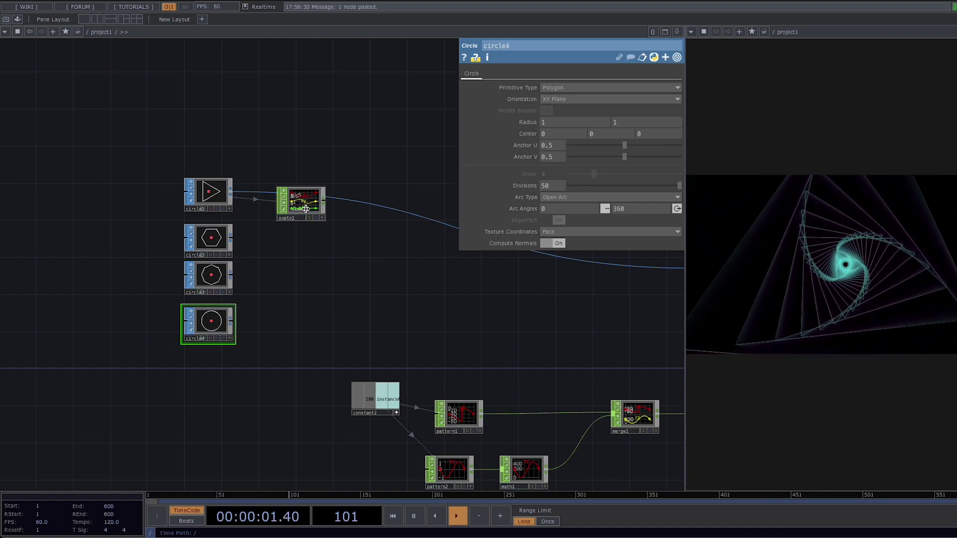
{"action": "key", "text": "ctrl+v"}
{"action": "key", "text": "ctrl+v"}
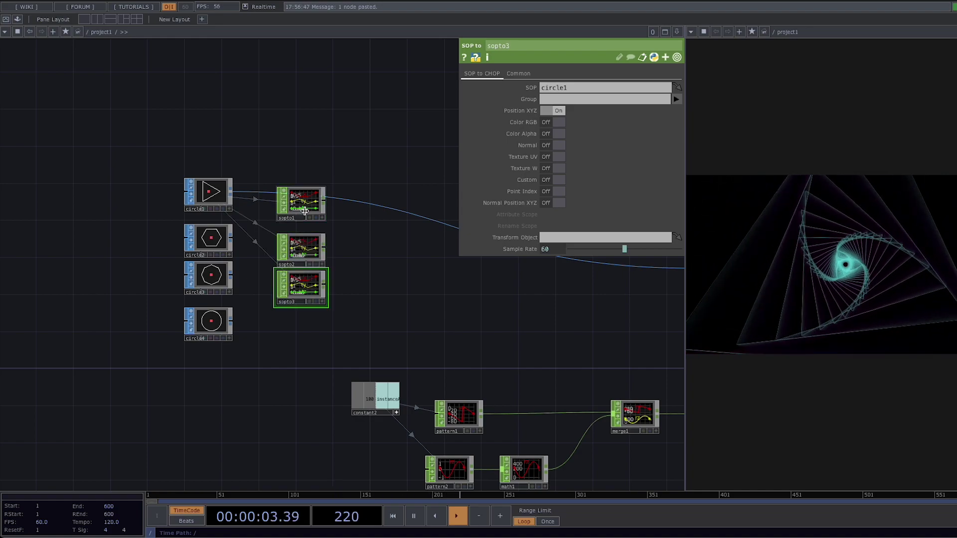
{"action": "key", "text": "ctrl+v"}
{"action": "left_click_drag", "start_coordinate": [214, 241], "coordinate": [299, 247]}
{"action": "left_click_drag", "start_coordinate": [212, 274], "coordinate": [299, 287]}
{"action": "left_click_drag", "start_coordinate": [212, 322], "coordinate": [299, 331]}
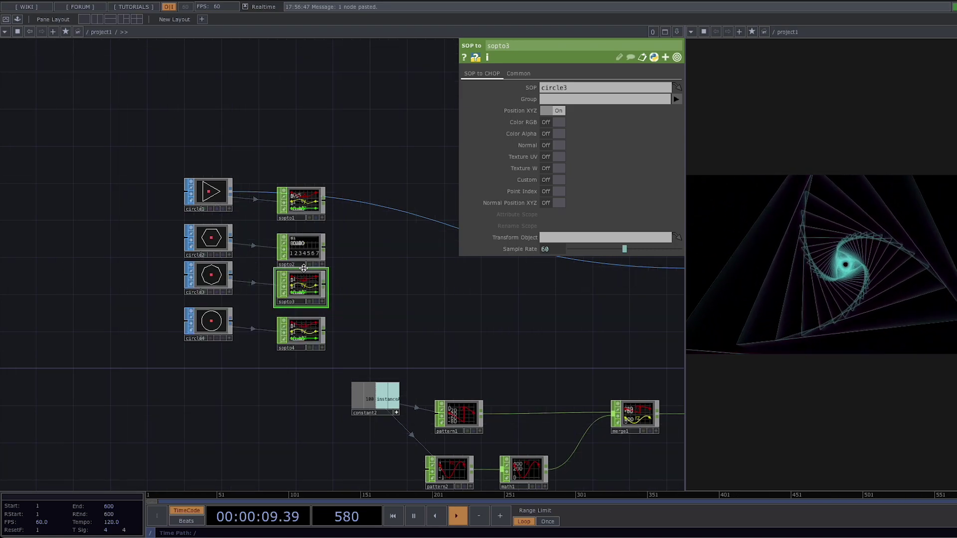
- Align sopto2, sopto3 and sopto4 in rows with their circle nodes
{"action": "scroll", "coordinate": [309, 294], "scroll_direction": "up", "scroll_amount": 5}
{"action": "middle_click_drag", "start_coordinate": [309, 294], "coordinate": [309, 297]}
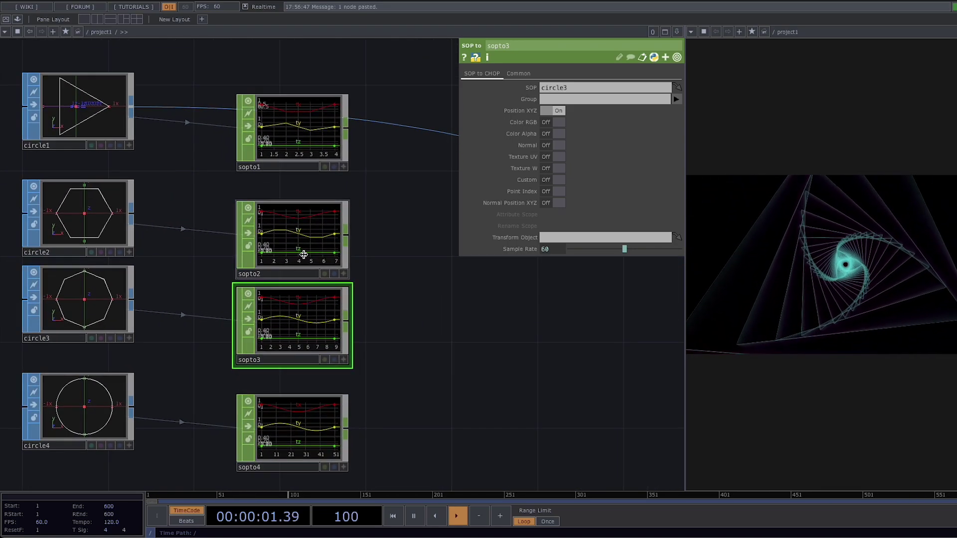
{"action": "left_click_drag", "start_coordinate": [305, 244], "coordinate": [300, 222]}
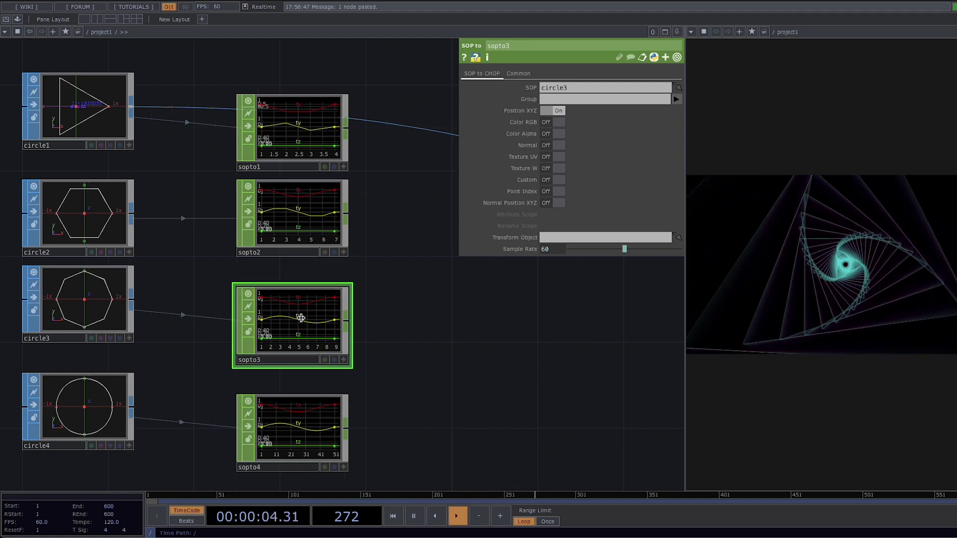
{"action": "left_click_drag", "start_coordinate": [298, 423], "coordinate": [293, 407]}
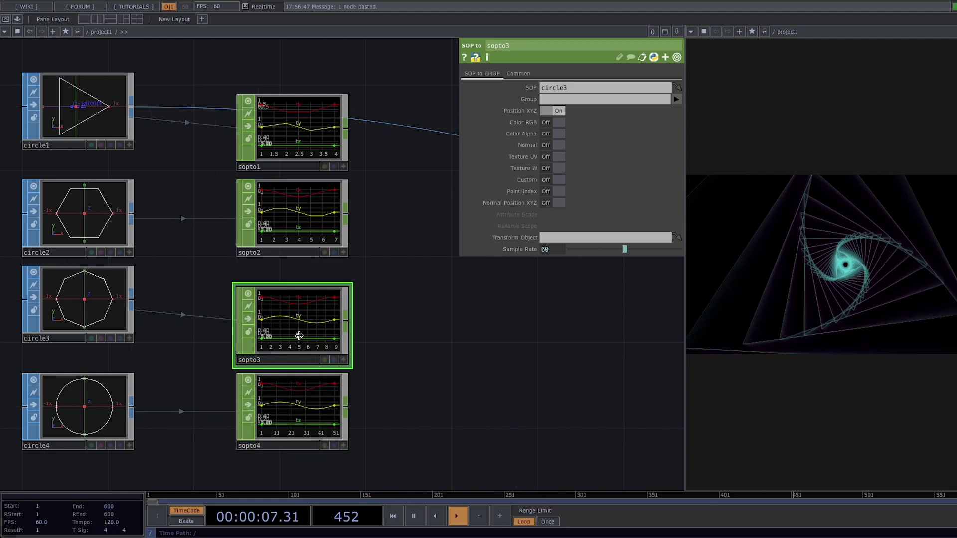
{"action": "left_click_drag", "start_coordinate": [299, 335], "coordinate": [299, 313]}
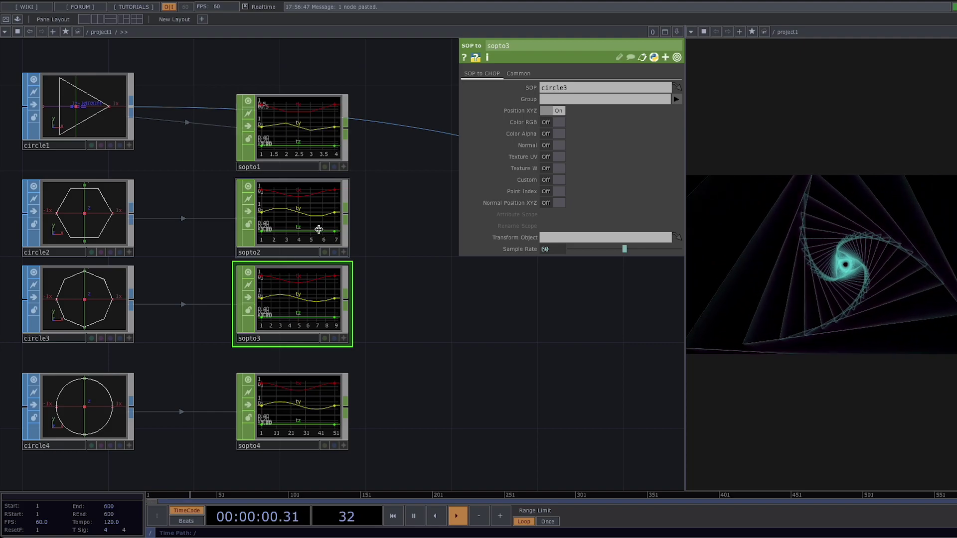
- Add a Stretch CHOP in the free space beside sopto1
{"action": "left_click_drag", "start_coordinate": [425, 385], "coordinate": [322, 394]}
{"action": "scroll", "coordinate": [332, 390], "scroll_direction": "down", "scroll_amount": 1}
{"action": "left_click_drag", "start_coordinate": [274, 396], "coordinate": [415, 399]}
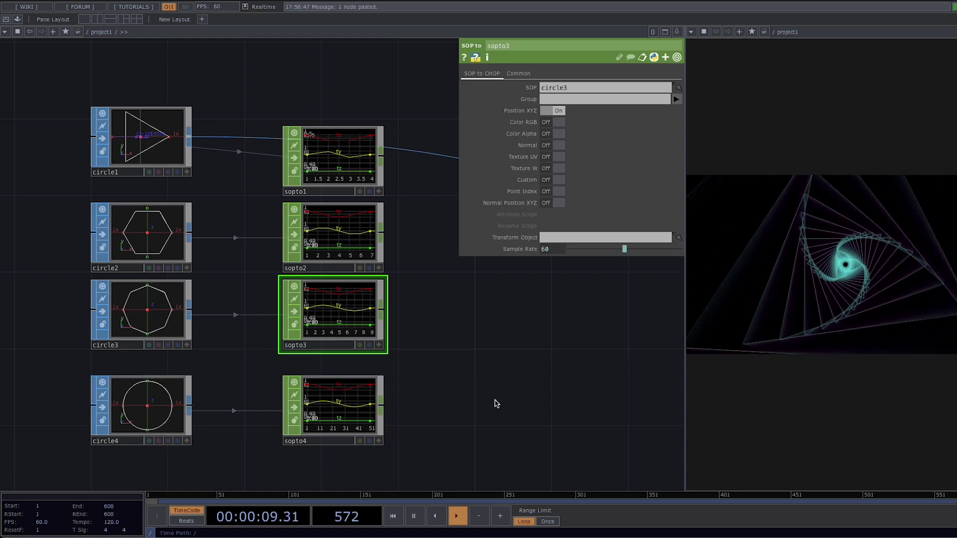
{"action": "left_click_drag", "start_coordinate": [272, 427], "coordinate": [207, 427]}
{"action": "left_click_drag", "start_coordinate": [337, 334], "coordinate": [245, 346]}
{"action": "key", "text": "Tab"}
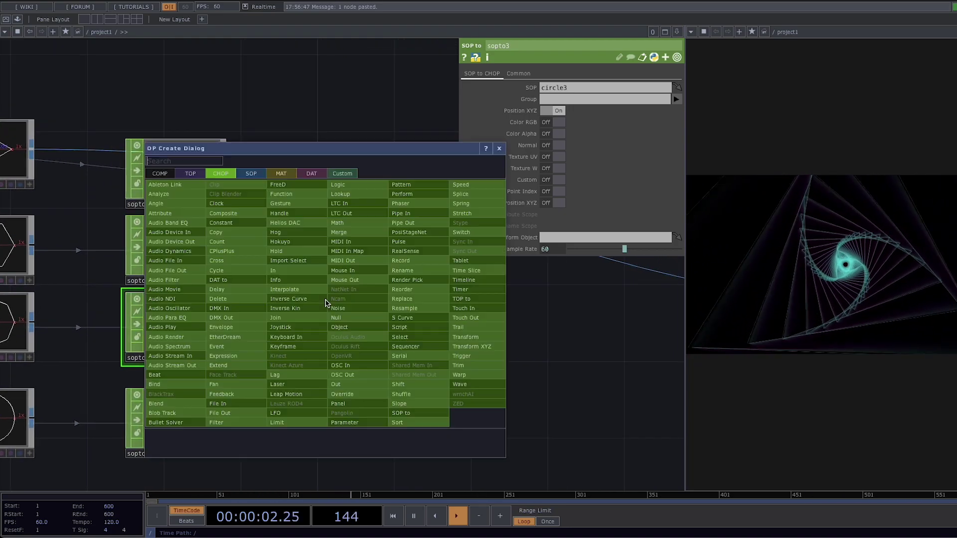
{"action": "type", "text": "stre"}
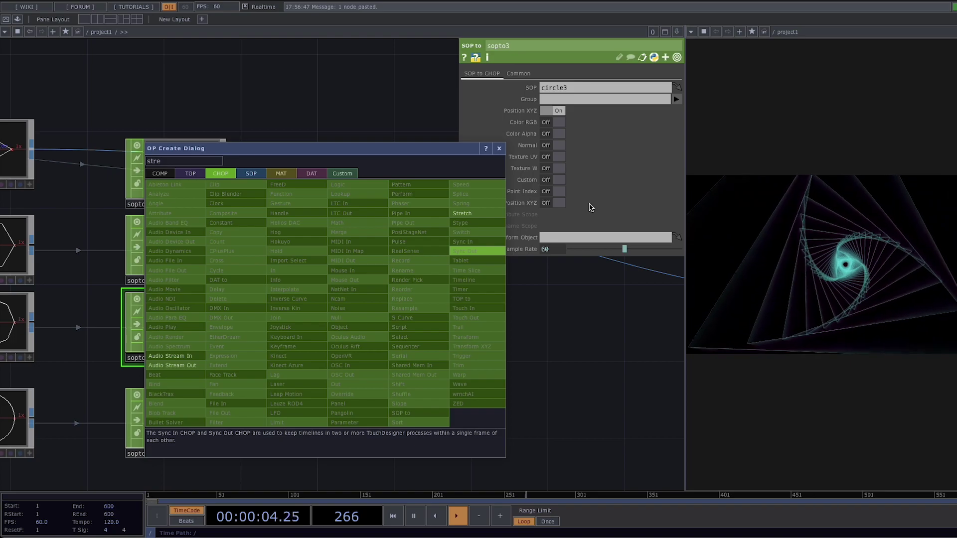
{"action": "left_click", "coordinate": [462, 213]}
{"action": "left_click", "coordinate": [346, 182]}
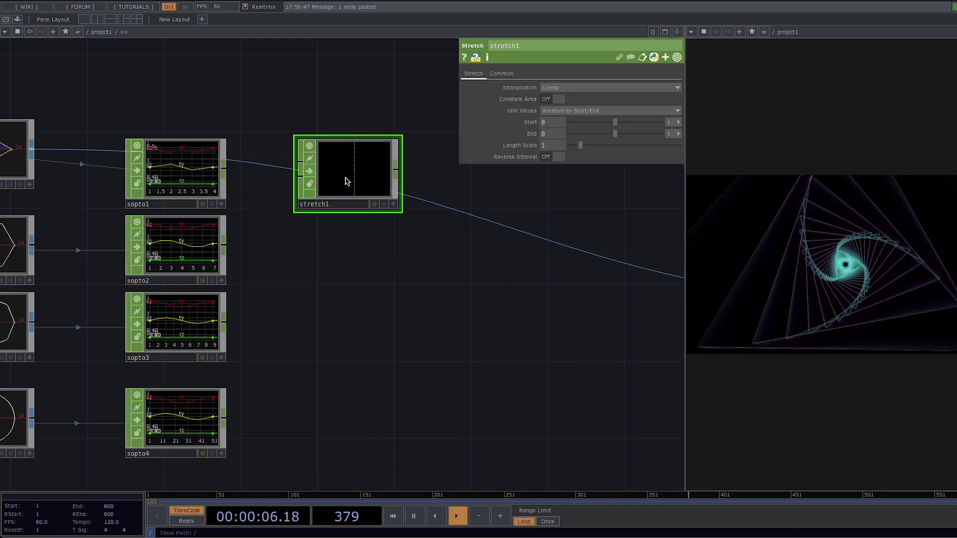
- Duplicate stretch1 twice and align the copies with sopto2 and sopto3
{"action": "key", "text": "ctrl+c"}
{"action": "key", "text": "ctrl+v"}
{"action": "key", "text": "ctrl+v"}
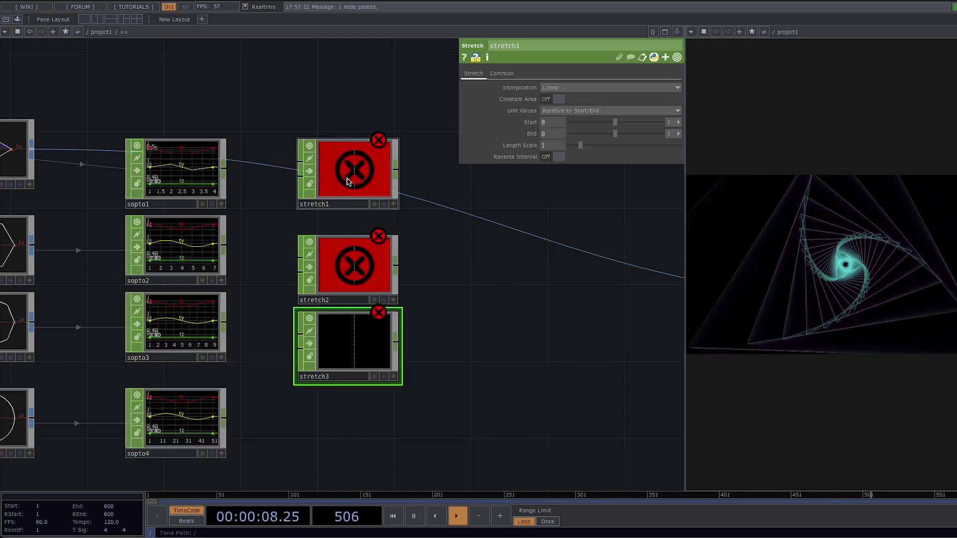
{"action": "left_click_drag", "start_coordinate": [341, 249], "coordinate": [342, 238]}
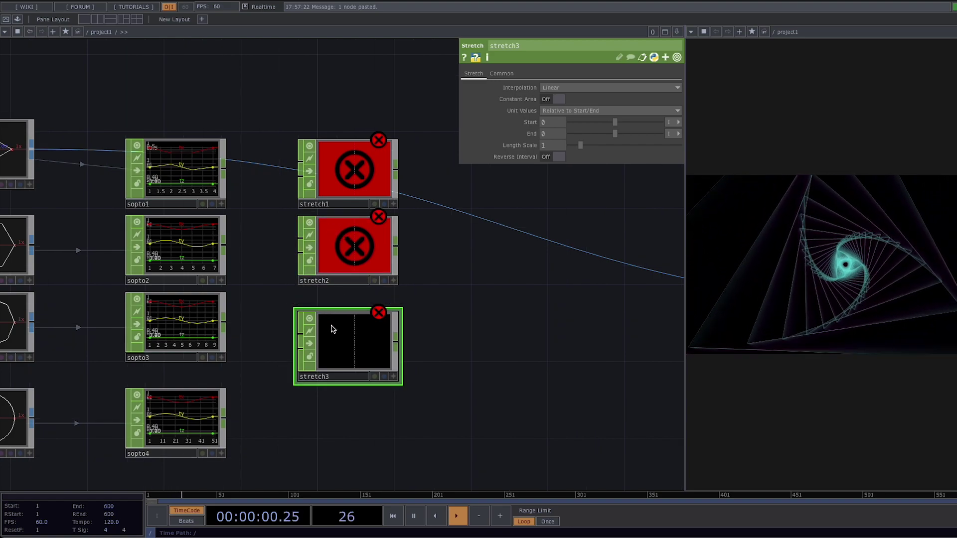
{"action": "left_click_drag", "start_coordinate": [345, 329], "coordinate": [342, 310]}
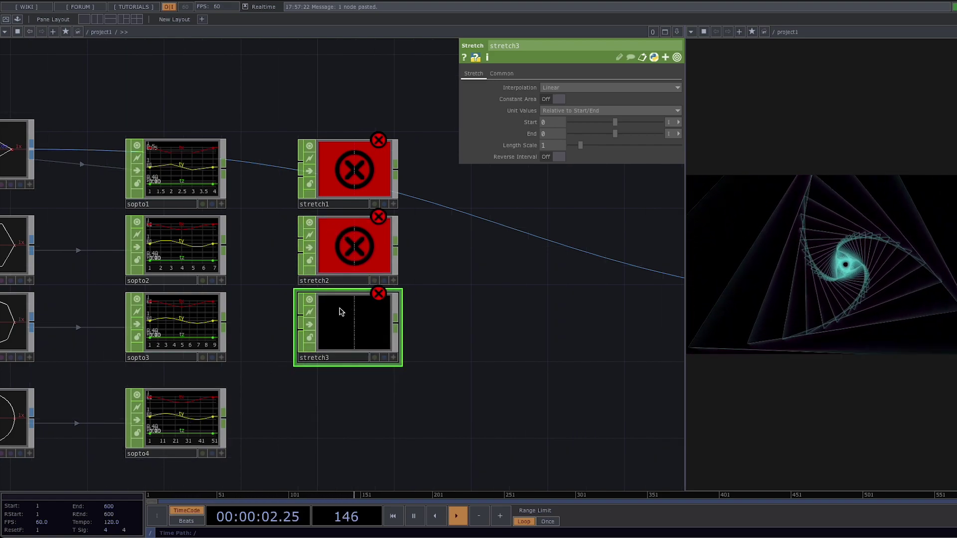
- Wire sopto1, sopto2 and sopto3 into stretch1, stretch2 and stretch3 respectively
{"action": "left_click_drag", "start_coordinate": [225, 168], "coordinate": [300, 165]}
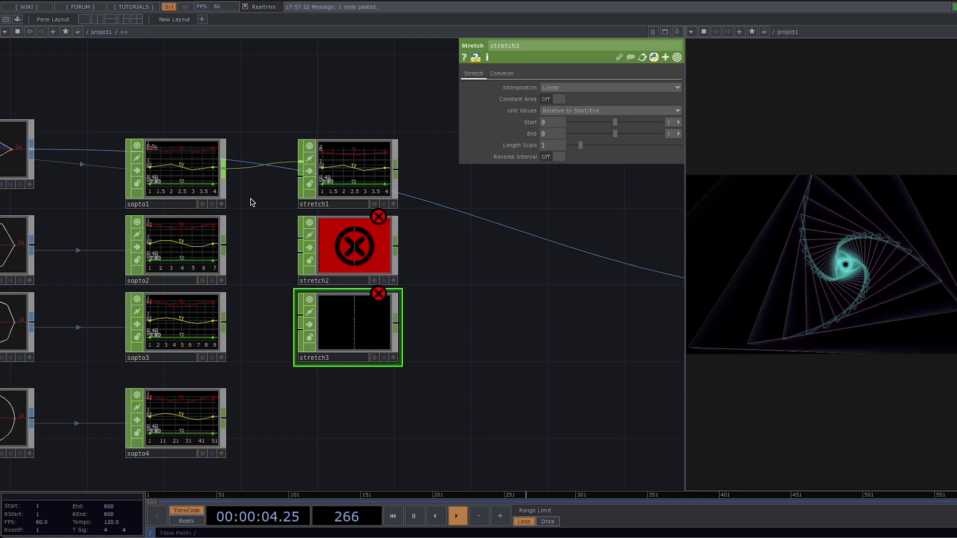
{"action": "left_click_drag", "start_coordinate": [223, 244], "coordinate": [301, 242]}
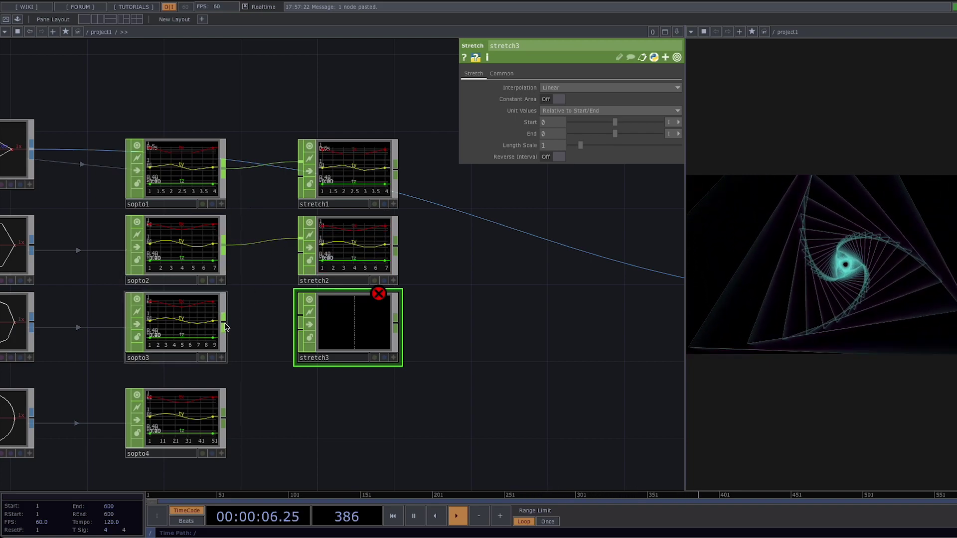
{"action": "left_click_drag", "start_coordinate": [224, 322], "coordinate": [301, 319]}
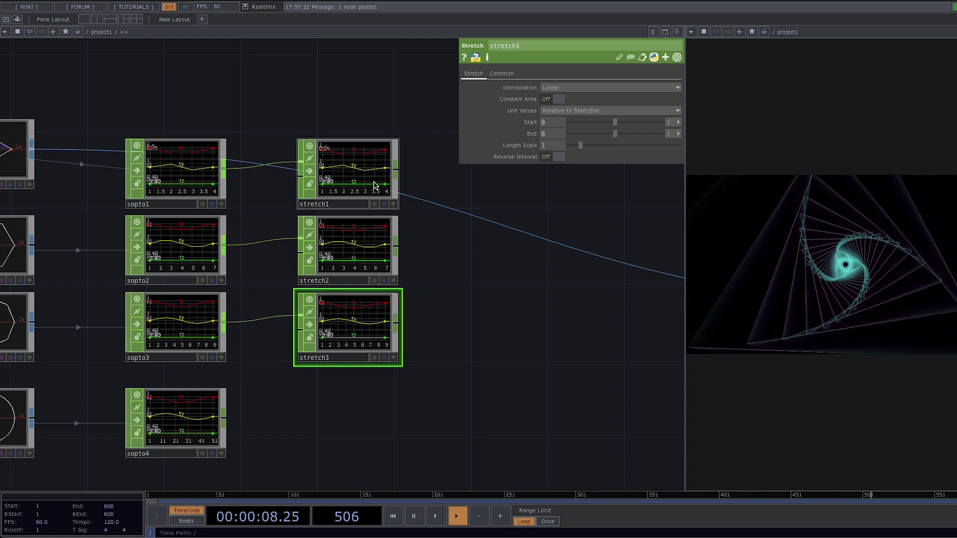
- Set stretch1's Length Scale to the expression op('sopto4').numSamples / op('sopto1').numSamples
{"action": "left_click", "coordinate": [370, 172]}
{"action": "left_click", "coordinate": [548, 145]}
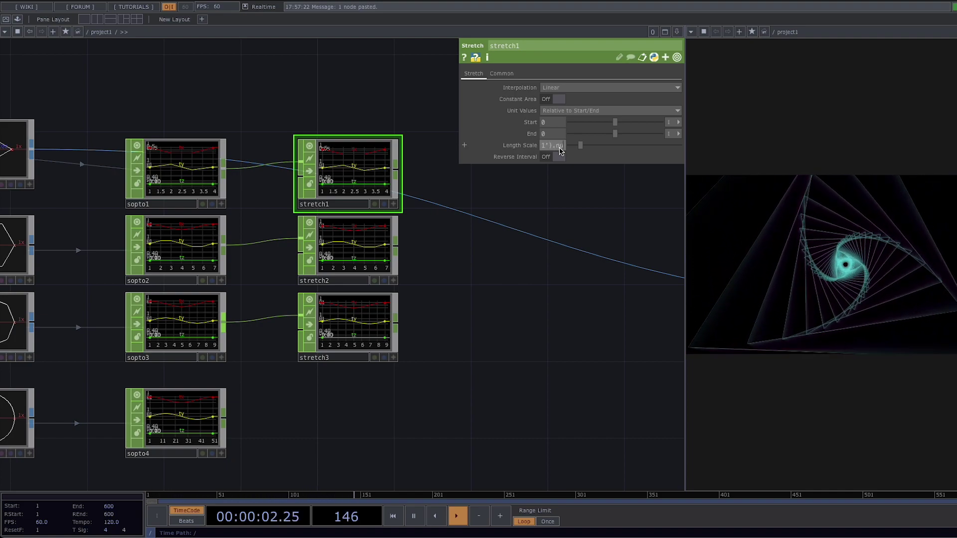
{"action": "key", "text": "Return"}
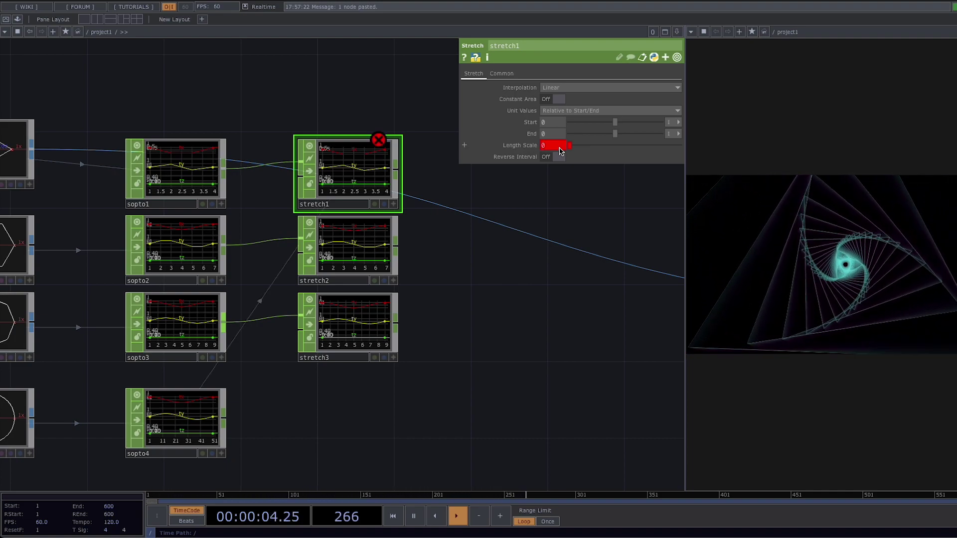
{"action": "left_click", "coordinate": [559, 147]}
{"action": "left_click", "coordinate": [560, 154]}
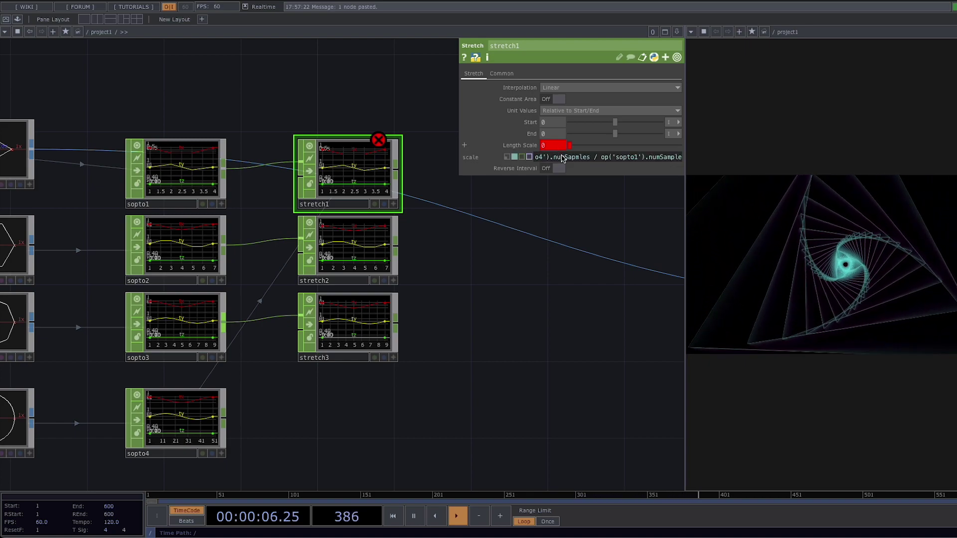
{"action": "left_click", "coordinate": [576, 157]}
{"action": "key", "text": "BackSpace"}
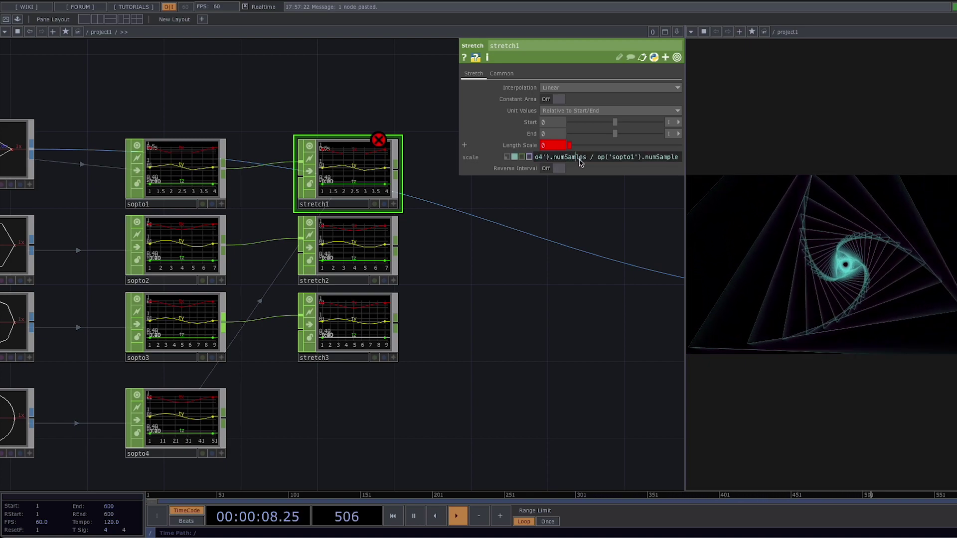
{"action": "type", "text": "p"}
{"action": "key", "text": "Return"}
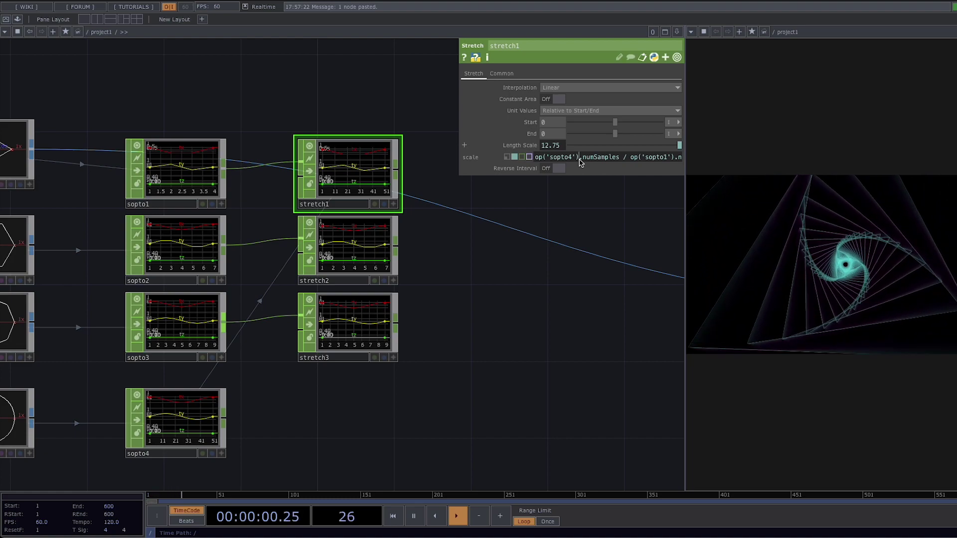
- Copy stretch1's Length Scale expression to stretch2 and change its divisor to op('sopto2').numSamples
{"action": "left_click", "coordinate": [580, 158]}
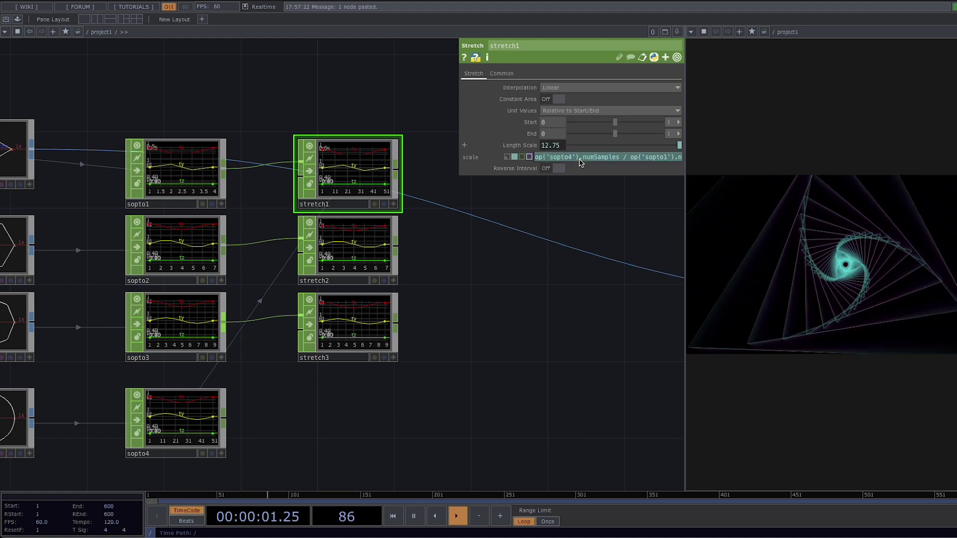
{"action": "left_click", "coordinate": [331, 246]}
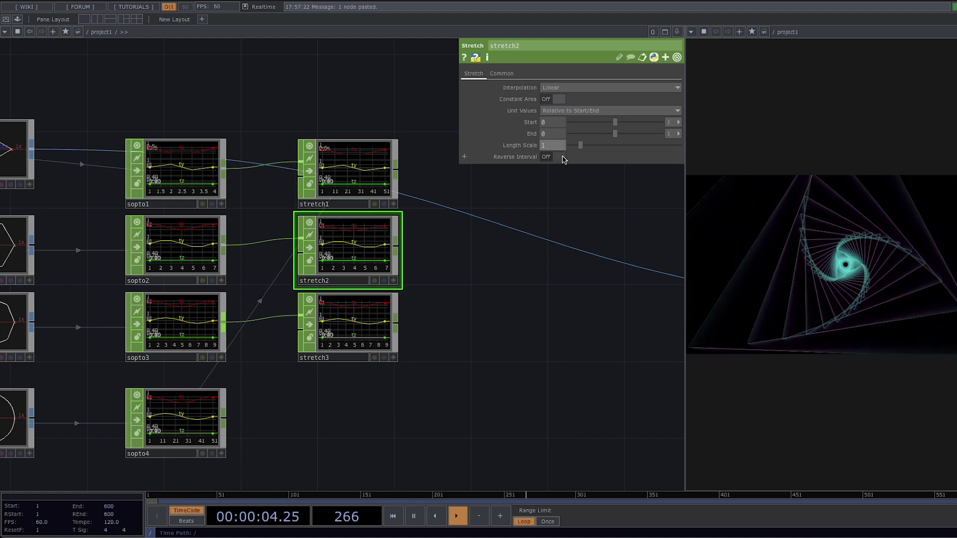
{"action": "key", "text": "ctrl+v"}
{"action": "key", "text": "Return"}
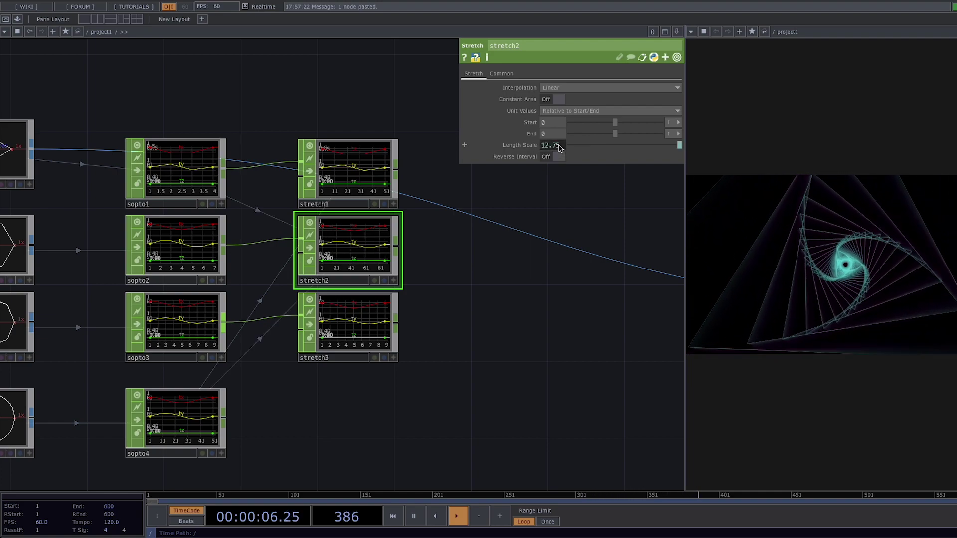
{"action": "left_click", "coordinate": [559, 149]}
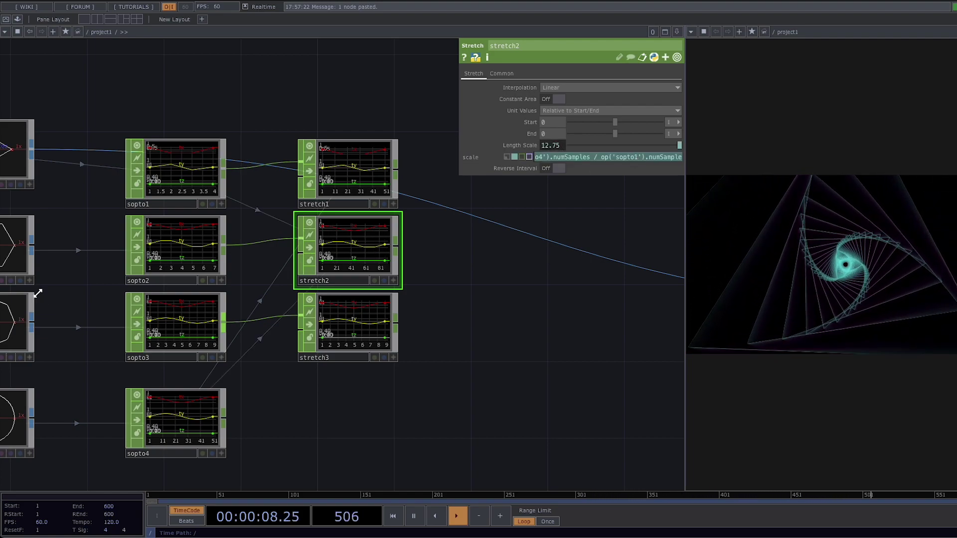
{"action": "left_click", "coordinate": [639, 157]}
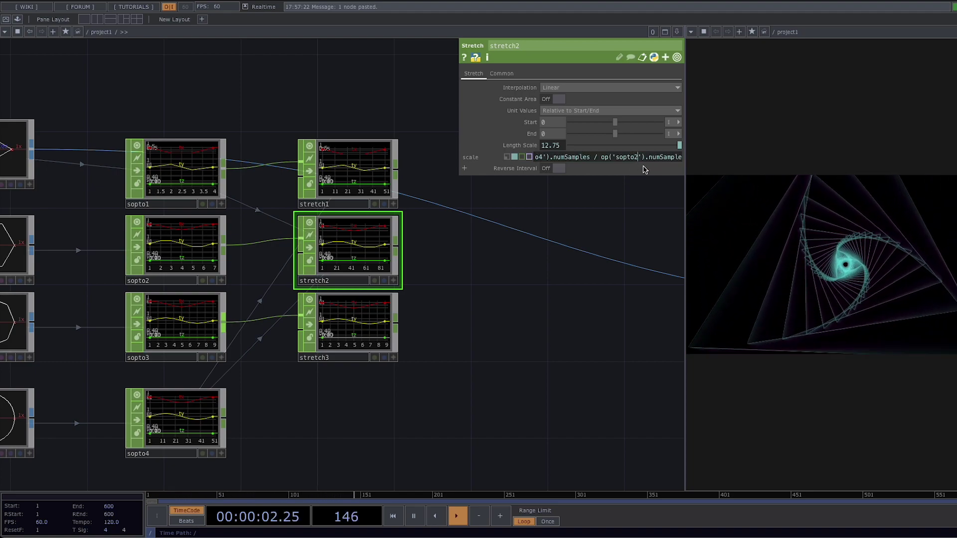
{"action": "key", "text": "Return"}
- Reuse the copied Length Scale expression on stretch3 with op('sopto3').numSamples as the divisor
{"action": "left_click", "coordinate": [349, 324]}
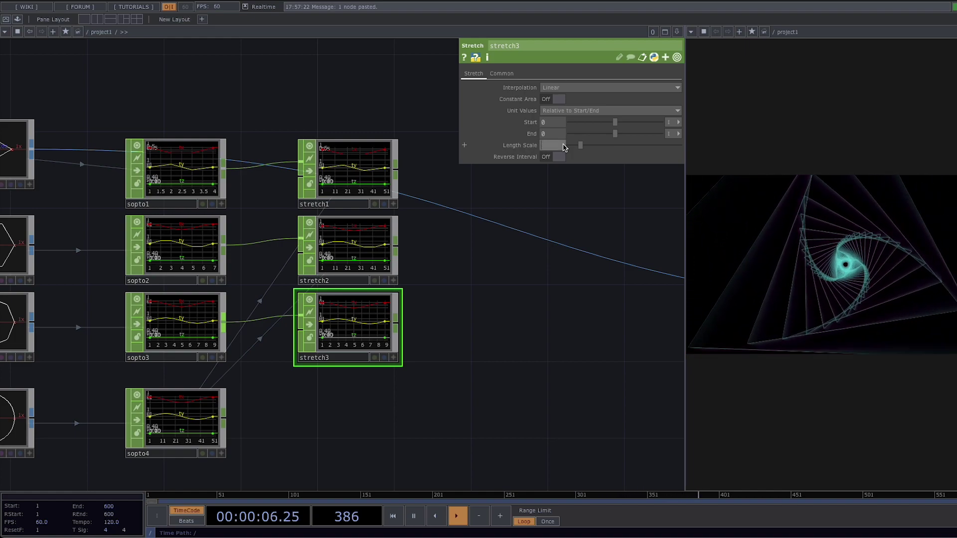
{"action": "key", "text": "ctrl+v"}
{"action": "key", "text": "Return"}
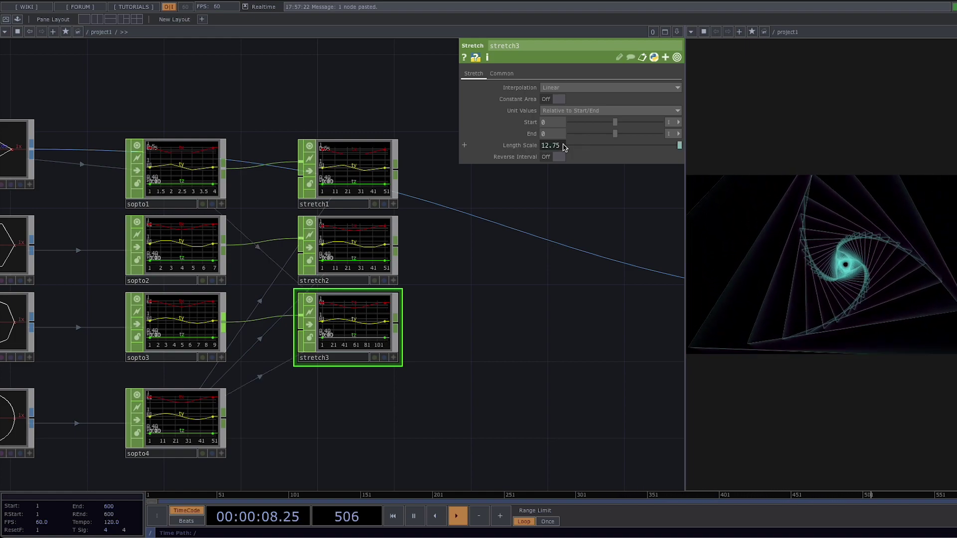
{"action": "left_click", "coordinate": [564, 145]}
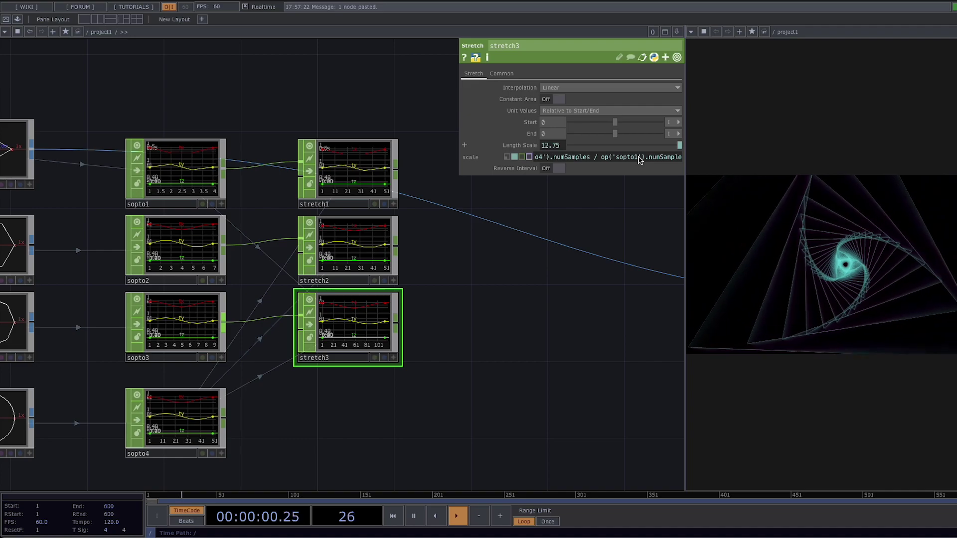
{"action": "key", "text": "Return"}
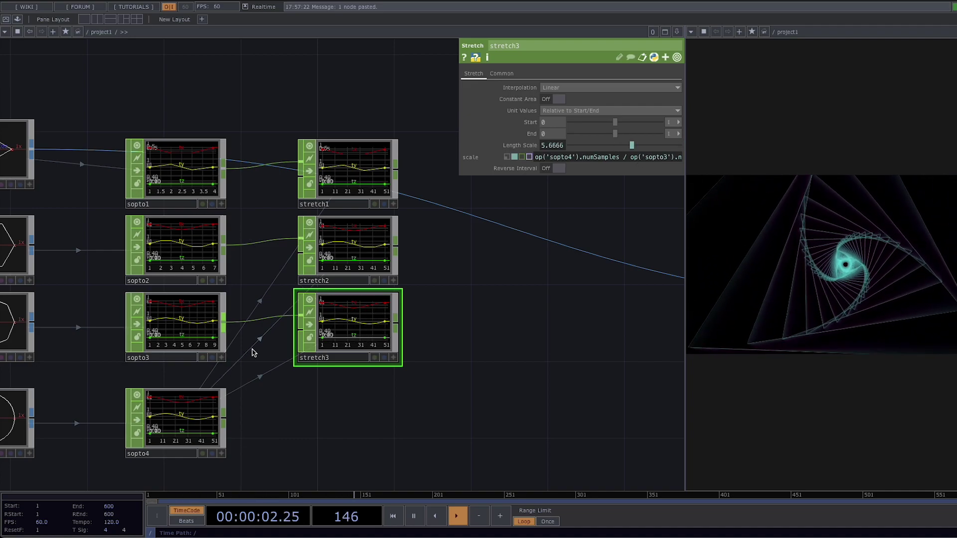
- Examine the channel curves and sample ranges of stretch1, stretch2 and stretch3 against sopto4
{"action": "scroll", "coordinate": [372, 182], "scroll_direction": "up", "scroll_amount": 5}
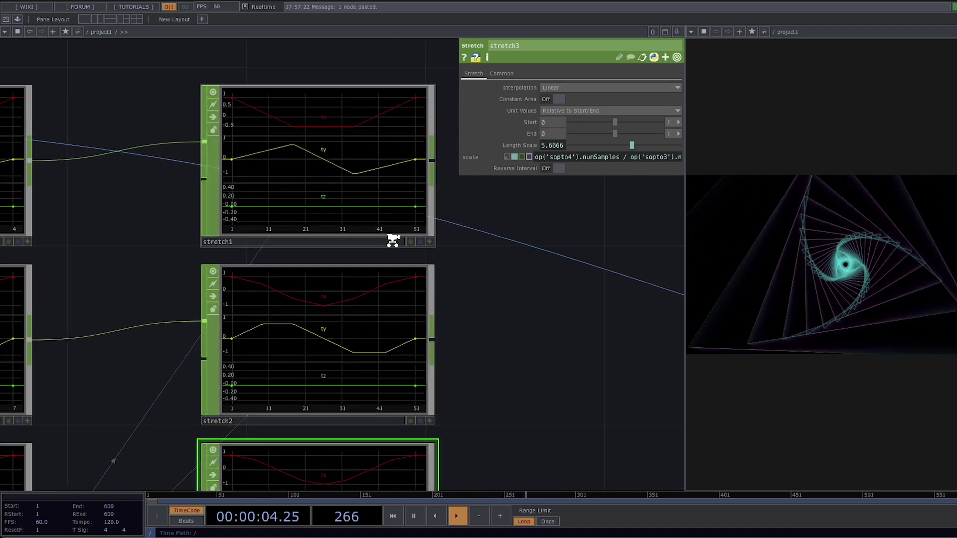
{"action": "left_click_drag", "start_coordinate": [492, 357], "coordinate": [474, 282]}
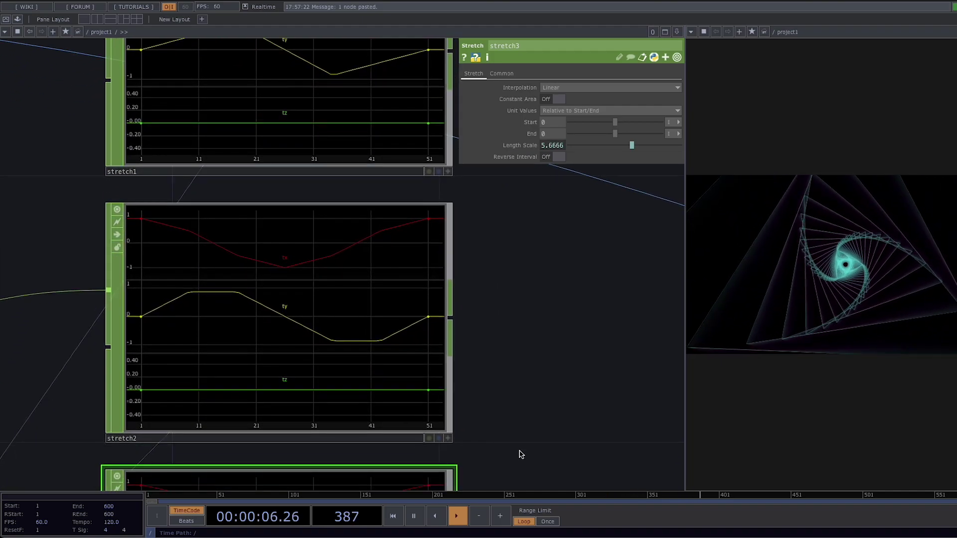
{"action": "left_click_drag", "start_coordinate": [522, 453], "coordinate": [504, 327]}
{"action": "left_click_drag", "start_coordinate": [486, 438], "coordinate": [463, 266]}
{"action": "left_click_drag", "start_coordinate": [473, 418], "coordinate": [515, 275]}
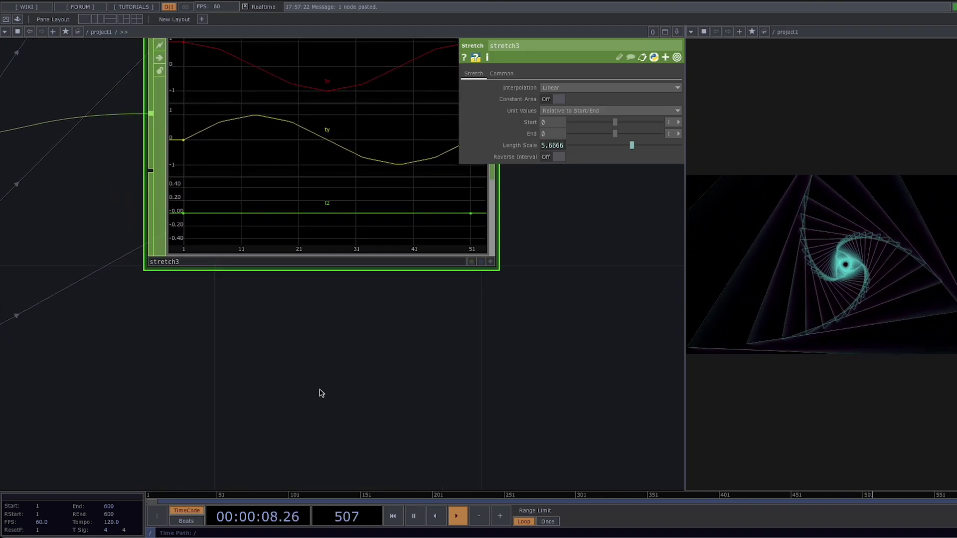
{"action": "scroll", "coordinate": [309, 392], "scroll_direction": "down", "scroll_amount": 2}
{"action": "left_click_drag", "start_coordinate": [241, 425], "coordinate": [367, 304]}
{"action": "left_click_drag", "start_coordinate": [419, 358], "coordinate": [246, 400]}
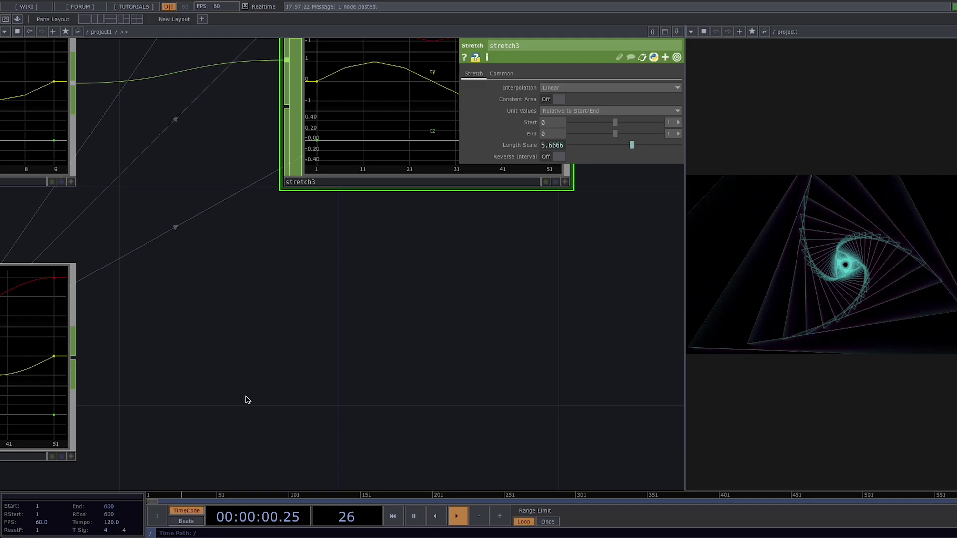
{"action": "scroll", "coordinate": [313, 369], "scroll_direction": "down", "scroll_amount": 3}
{"action": "scroll", "coordinate": [323, 369], "scroll_direction": "down", "scroll_amount": 6}
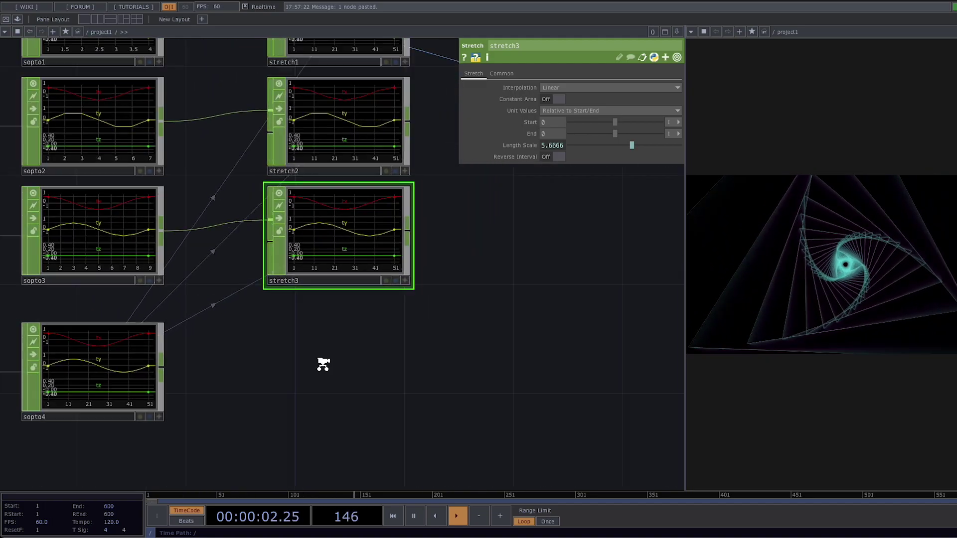
- Add a Cross CHOP in the free space beside the three stretch nodes
{"action": "scroll", "coordinate": [329, 357], "scroll_direction": "down", "scroll_amount": 2}
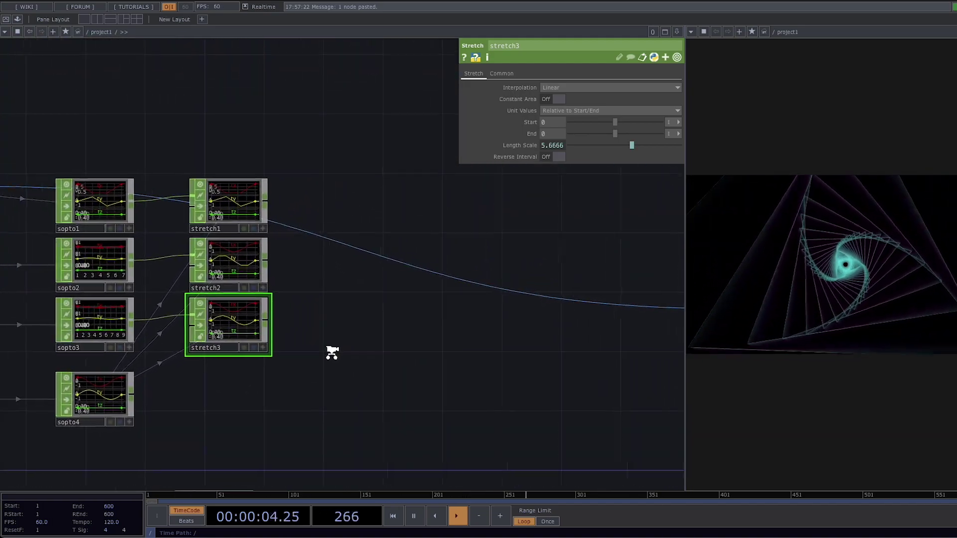
{"action": "key", "text": "Tab"}
{"action": "type", "text": "cro"}
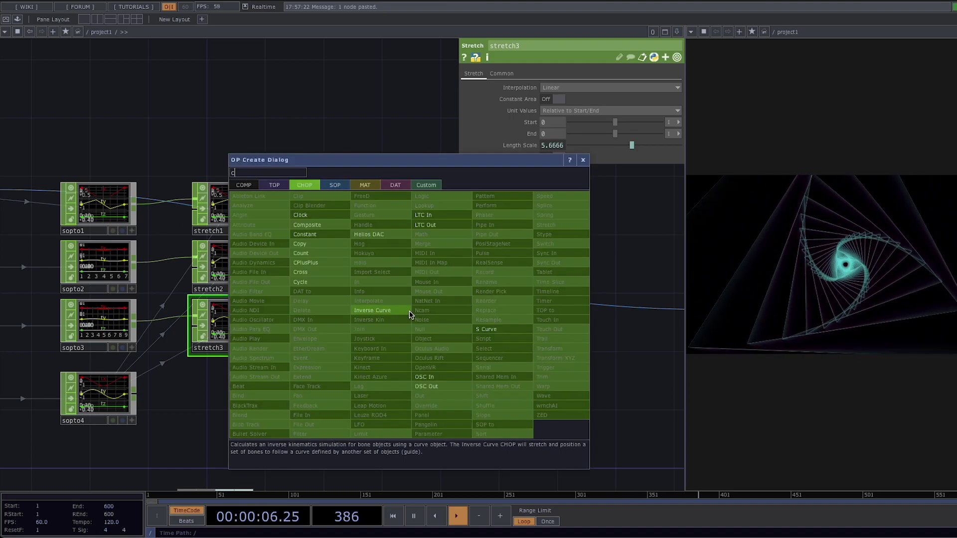
{"action": "left_click", "coordinate": [329, 272]}
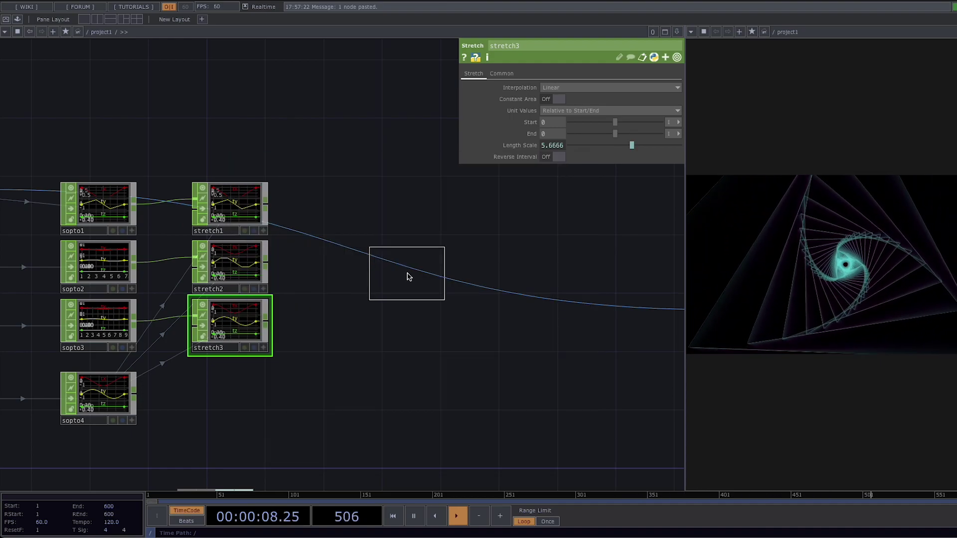
{"action": "left_click", "coordinate": [407, 270]}
- Wire stretch1, stretch2, stretch3 and sopto4 into cross1 in that order
{"action": "left_click_drag", "start_coordinate": [266, 204], "coordinate": [369, 262]}
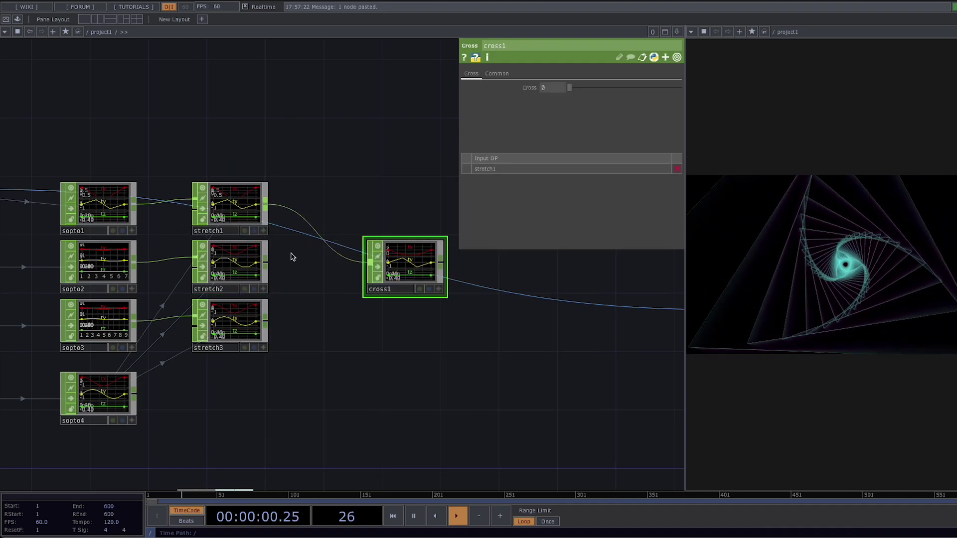
{"action": "left_click_drag", "start_coordinate": [266, 263], "coordinate": [369, 262]}
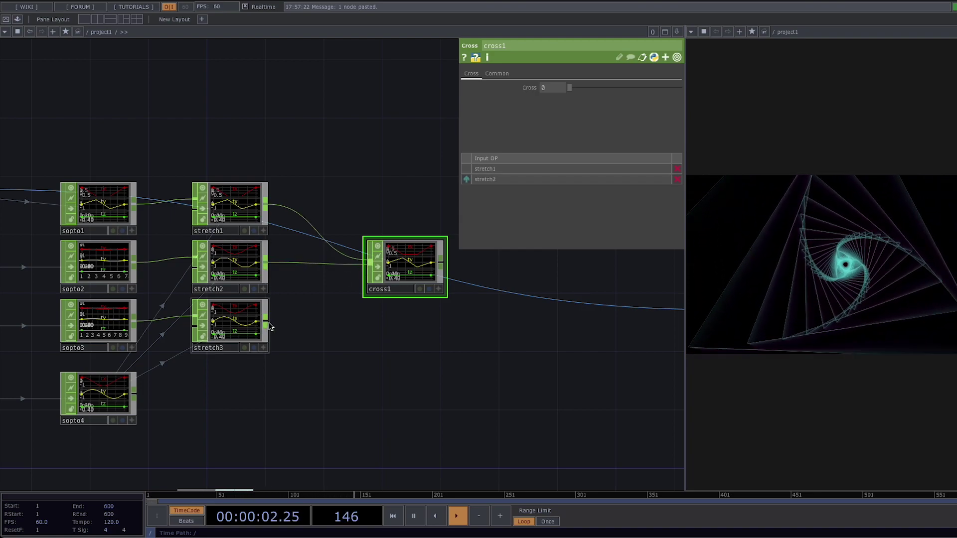
{"action": "left_click_drag", "start_coordinate": [266, 321], "coordinate": [370, 265]}
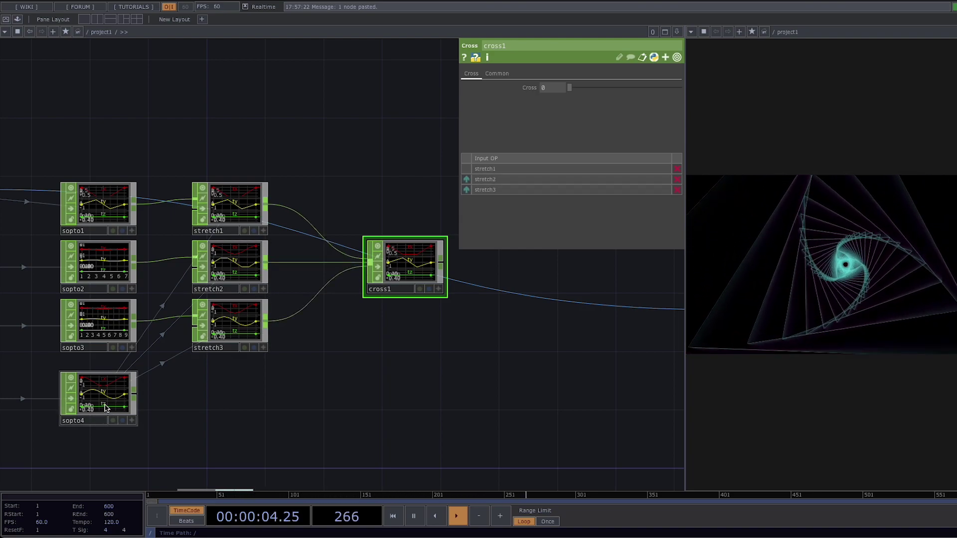
{"action": "left_click_drag", "start_coordinate": [135, 400], "coordinate": [361, 292]}
- Shift cross1 slightly lower and append a Null CHOP to its output
{"action": "left_click_drag", "start_coordinate": [421, 324], "coordinate": [338, 309]}
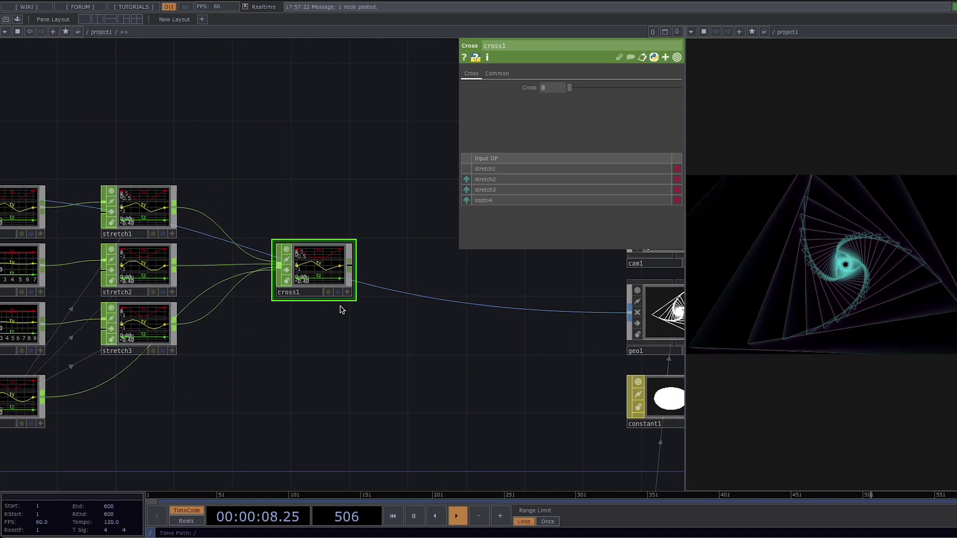
{"action": "left_click_drag", "start_coordinate": [338, 262], "coordinate": [324, 292]}
{"action": "right_click", "coordinate": [338, 296]}
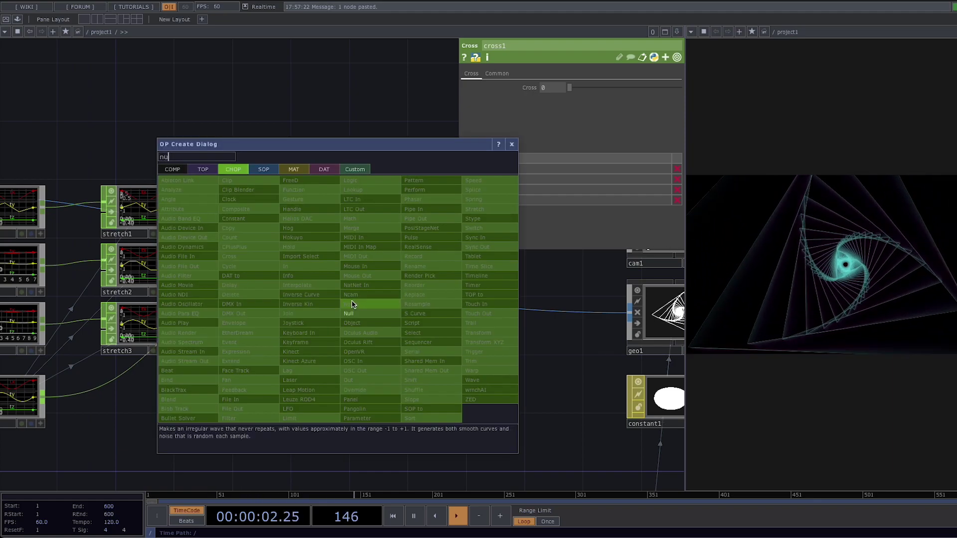
{"action": "left_click", "coordinate": [356, 314]}
{"action": "left_click", "coordinate": [445, 314]}
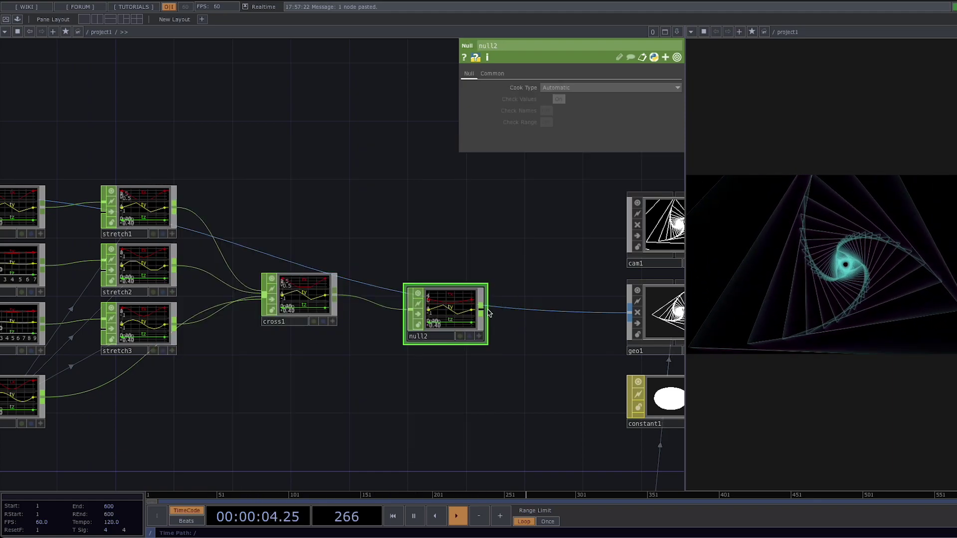
- Convert null2 into geometry with a CHOP to SOP placed just above it
{"action": "right_click", "coordinate": [486, 313]}
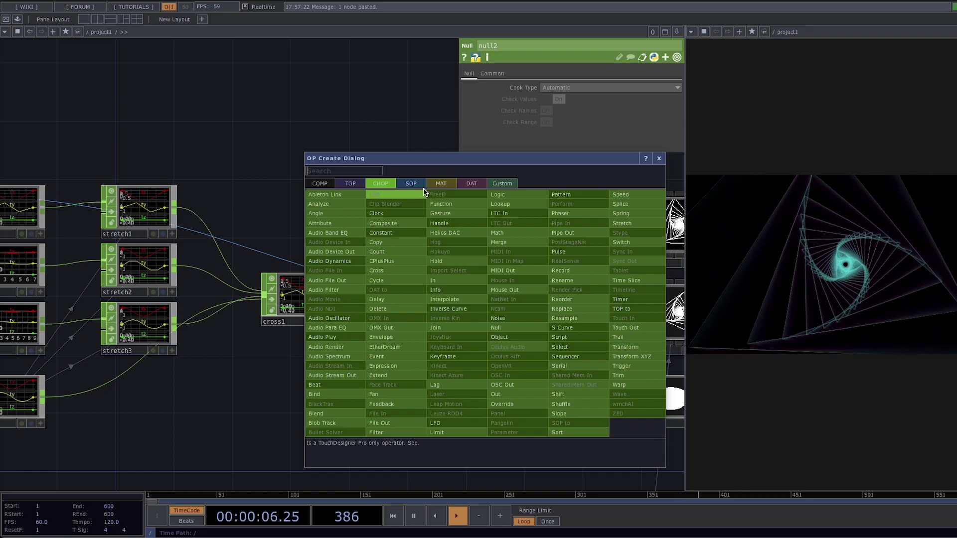
{"action": "left_click", "coordinate": [411, 184]}
{"action": "left_click", "coordinate": [322, 196]}
{"action": "left_click", "coordinate": [489, 226]}
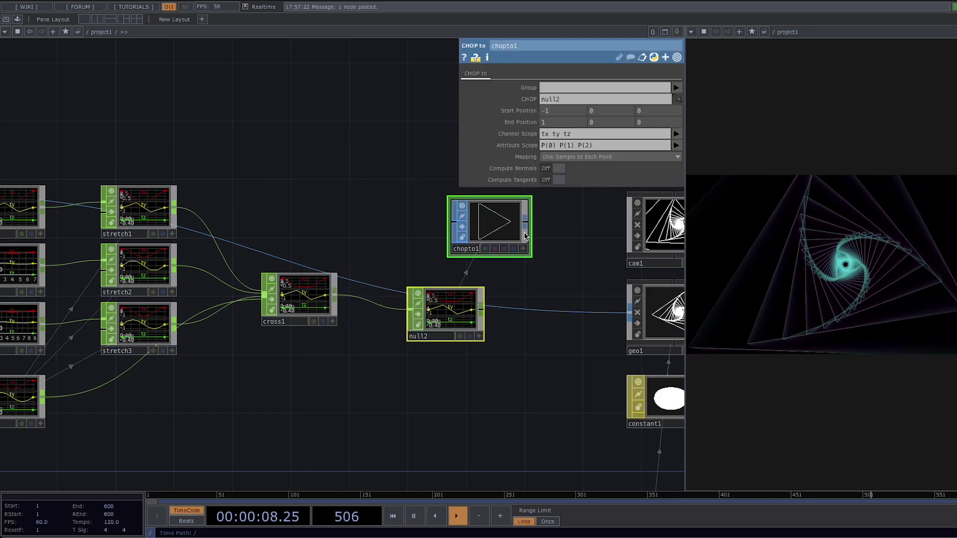
- Wire chopto1 into geo1 in place of its existing input, and shift chopto1 and null2 slightly lower
{"action": "left_click", "coordinate": [525, 225]}
{"action": "left_click", "coordinate": [537, 309]}
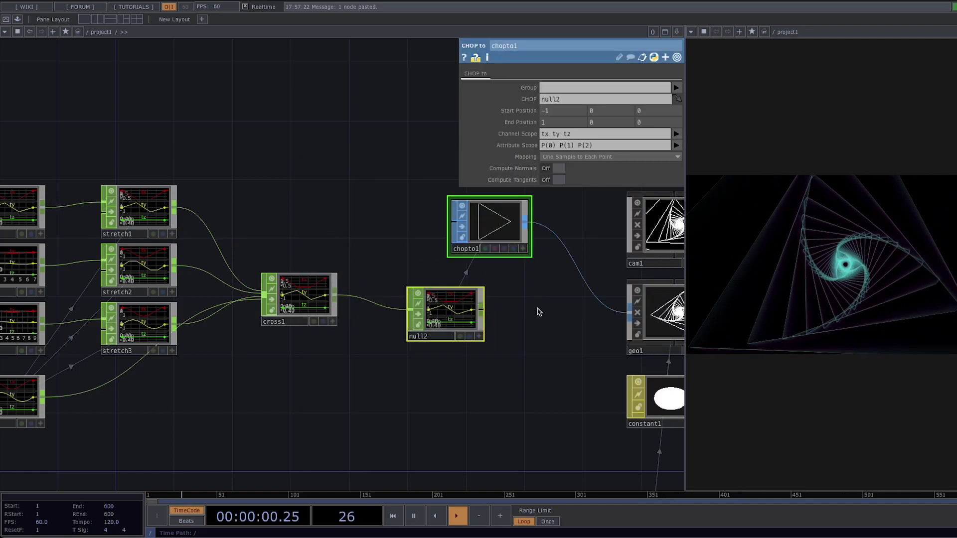
{"action": "left_click_drag", "start_coordinate": [514, 229], "coordinate": [509, 244]}
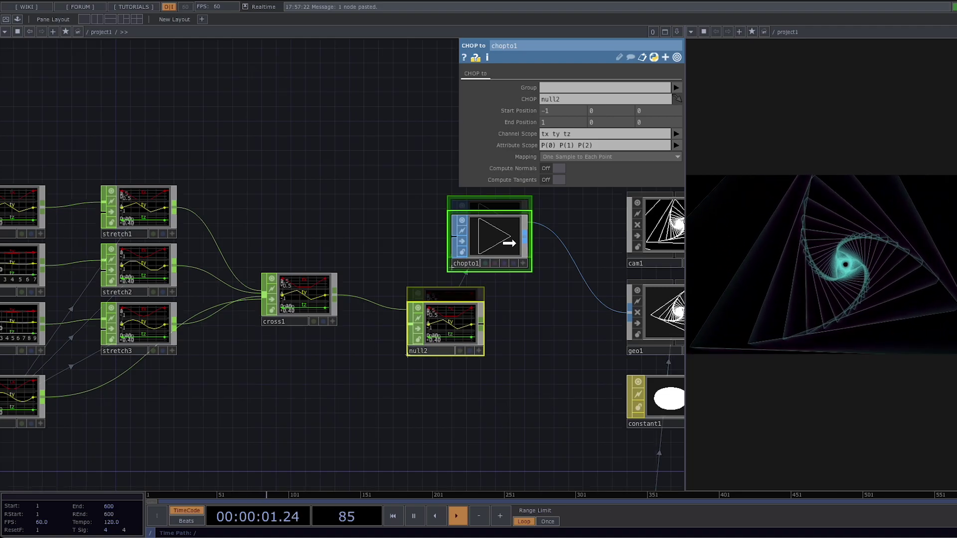
- Sweep cross1's Cross parameter from the first shape up to about 1.07, and set it to exactly 1
{"action": "scroll", "coordinate": [324, 344], "scroll_direction": "down", "scroll_amount": 2}
{"action": "middle_click_drag", "start_coordinate": [324, 341], "coordinate": [310, 357]}
{"action": "mouse_move", "coordinate": [314, 357]}
{"action": "left_mouse_down"}
{"action": "mouse_move", "coordinate": [454, 344]}
{"action": "mouse_move", "coordinate": [303, 346]}
{"action": "left_mouse_up"}
{"action": "left_click", "coordinate": [337, 315]}
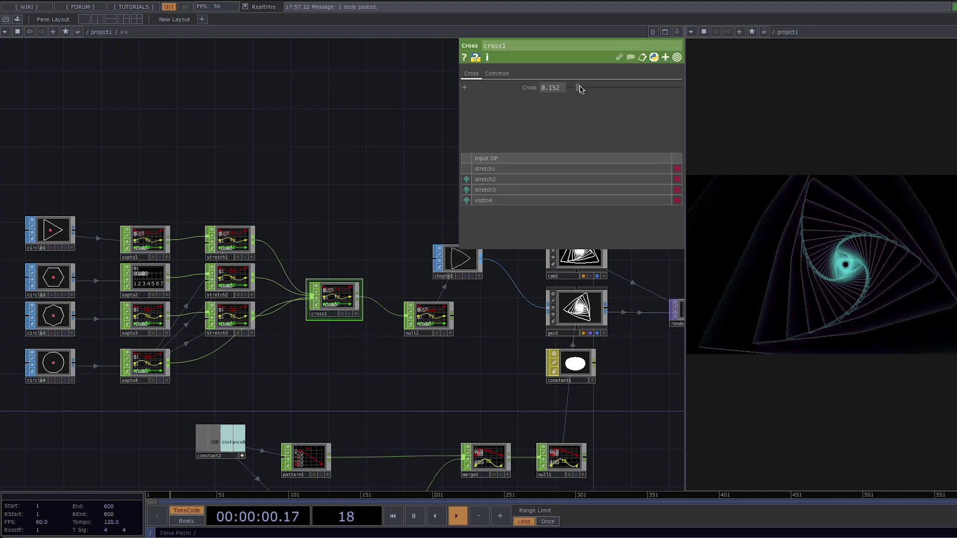
{"action": "left_click_drag", "start_coordinate": [584, 89], "coordinate": [627, 89]}
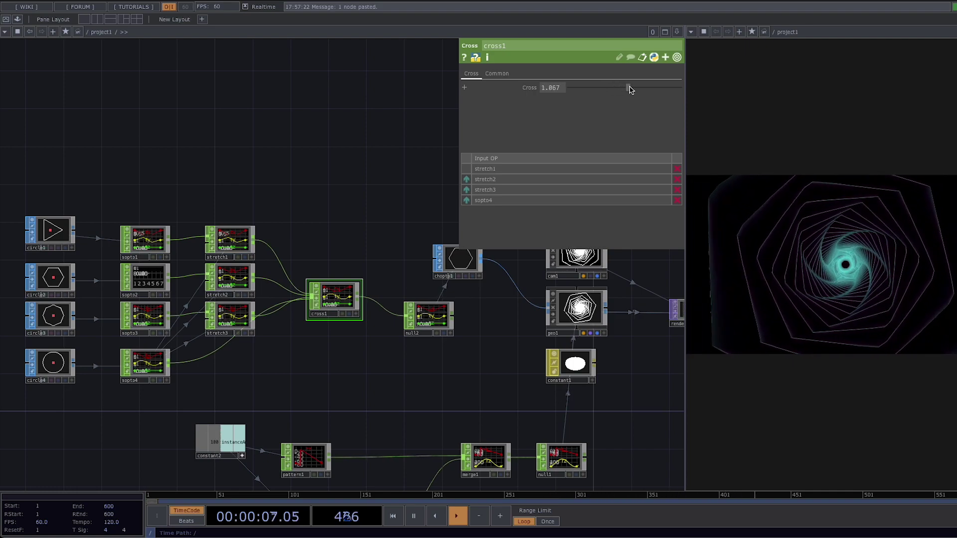
{"action": "left_click", "coordinate": [562, 88]}
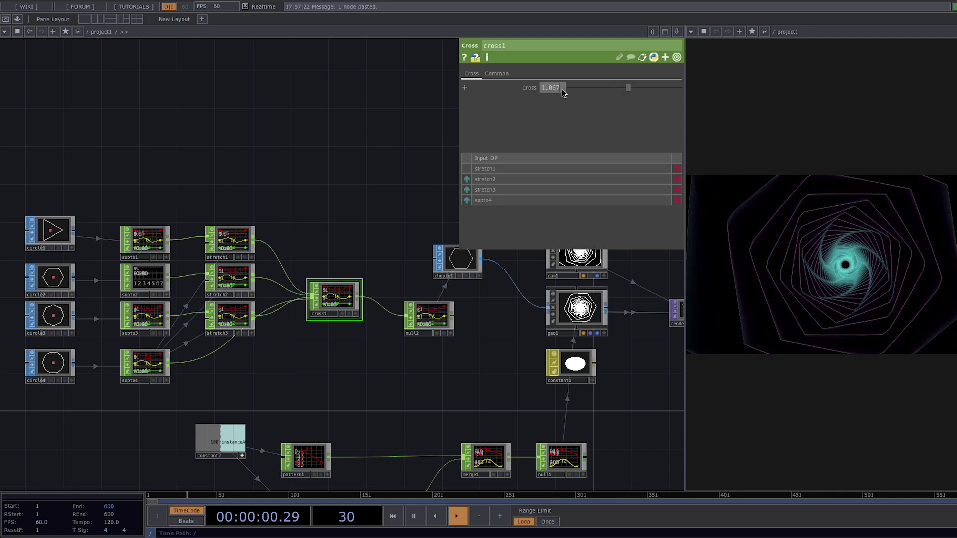
{"action": "type", "text": "1"}
{"action": "key", "text": "Return"}
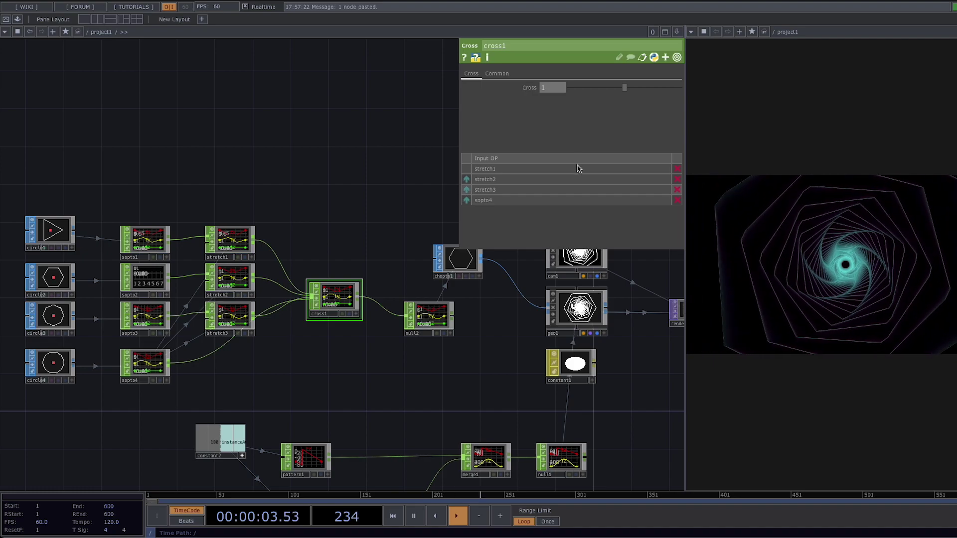
- Lower cross1's Cross to about 0.45 and compare the parameters of circle1 and chopto1
{"action": "left_click_drag", "start_coordinate": [626, 91], "coordinate": [598, 98]}
{"action": "left_click", "coordinate": [461, 264]}
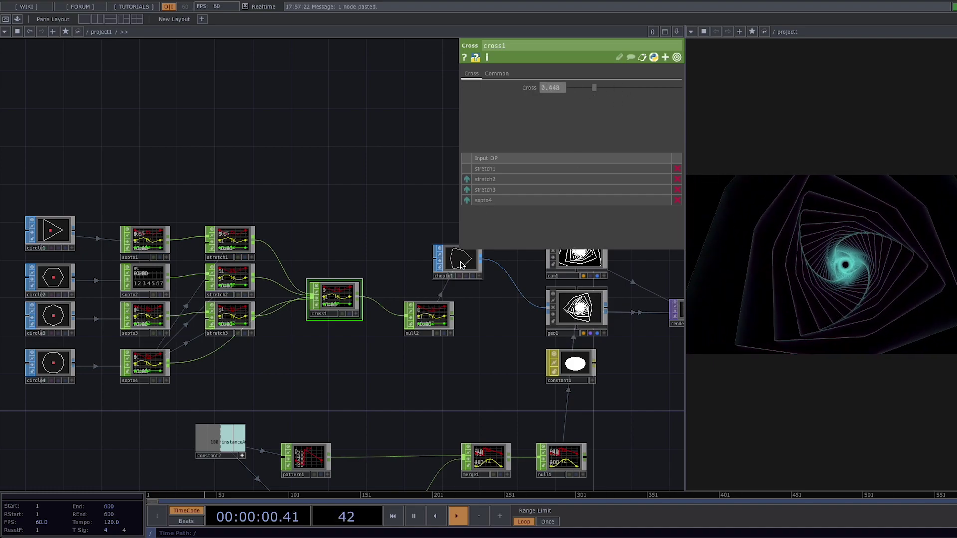
{"action": "left_click", "coordinate": [40, 233]}
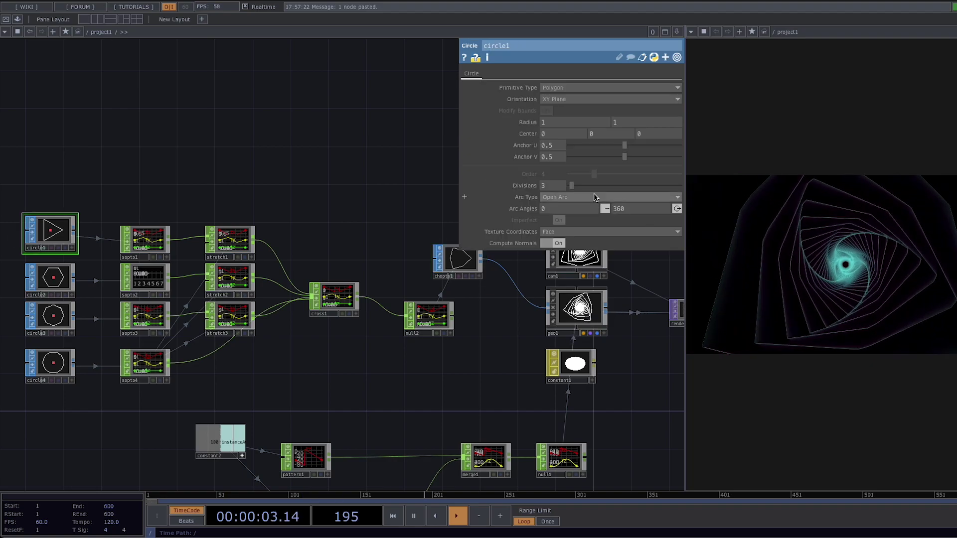
{"action": "left_click", "coordinate": [444, 265]}
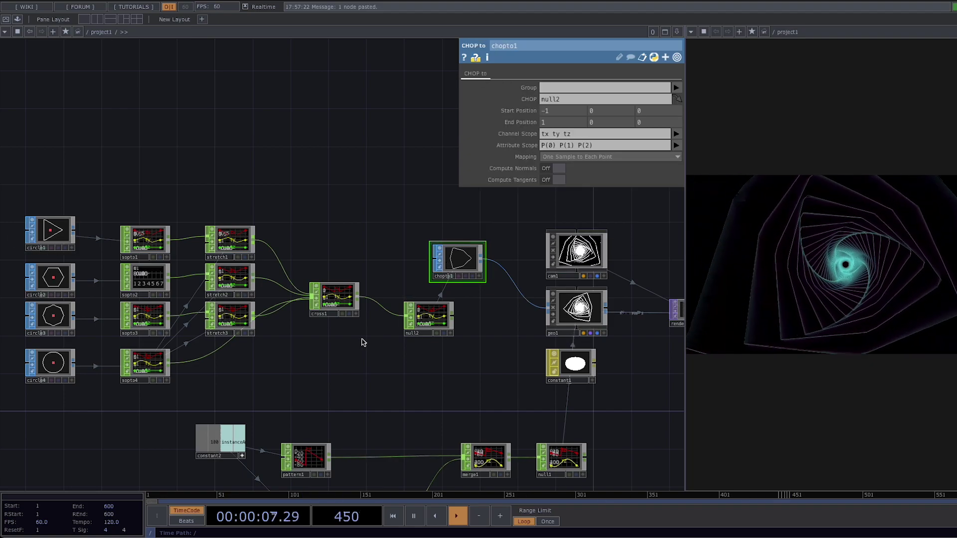
- Add the base_PARAMETER_STATES component from the Homemade palette folder to the empty area above the shape nodes, and close the palette
{"action": "left_click_drag", "start_coordinate": [362, 342], "coordinate": [418, 344]}
{"action": "scroll", "coordinate": [419, 344], "scroll_direction": "down", "scroll_amount": 1}
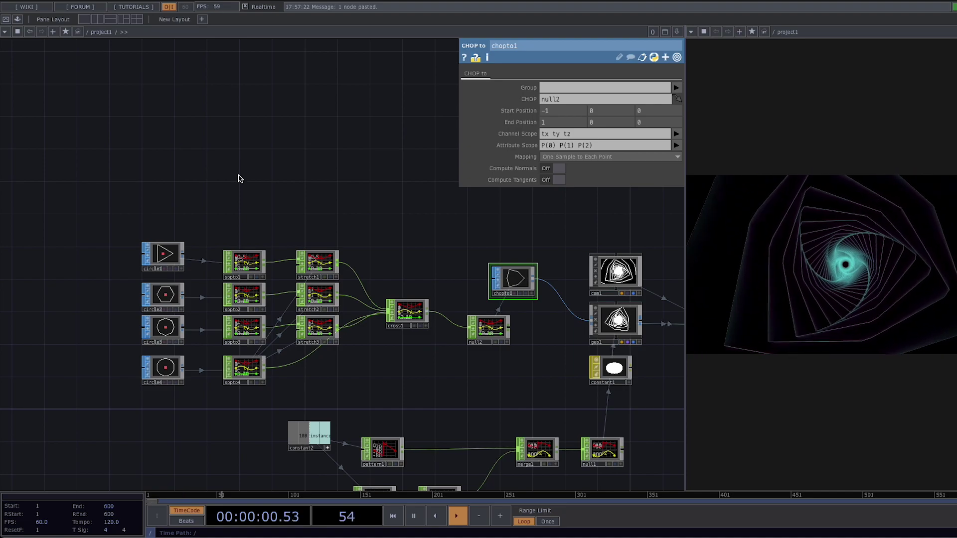
{"action": "left_click", "coordinate": [18, 19]}
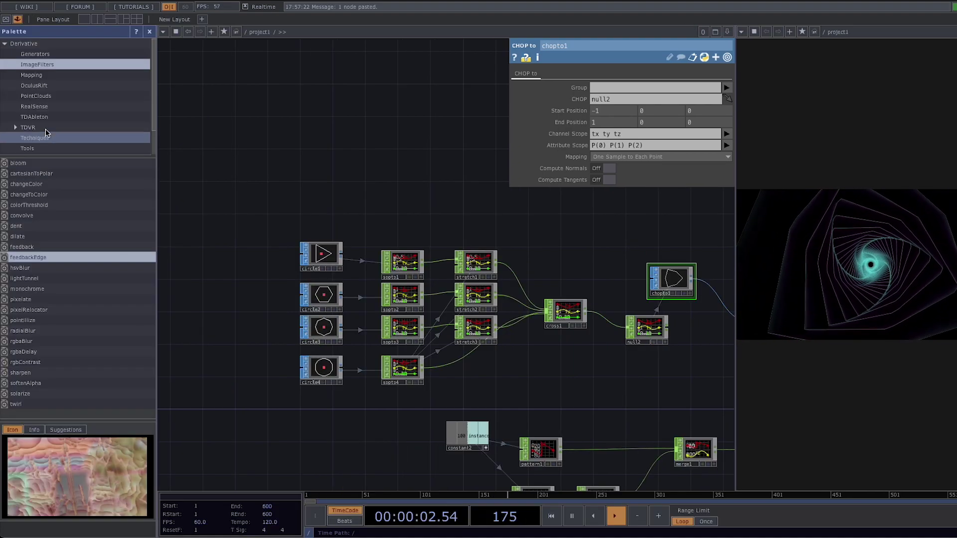
{"action": "scroll", "coordinate": [45, 132], "scroll_direction": "down", "scroll_amount": 2}
{"action": "left_click", "coordinate": [44, 150]}
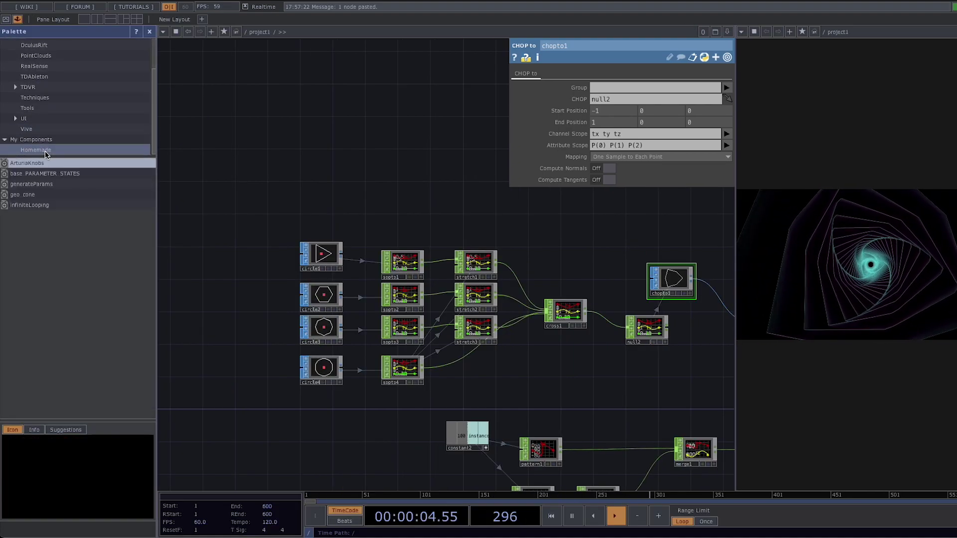
{"action": "left_click_drag", "start_coordinate": [63, 175], "coordinate": [420, 164]}
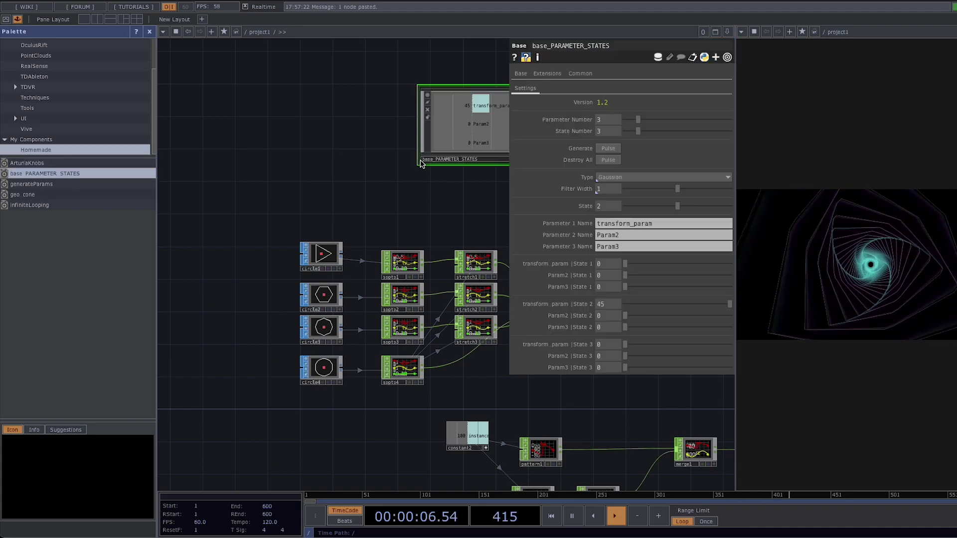
{"action": "left_click", "coordinate": [150, 31]}
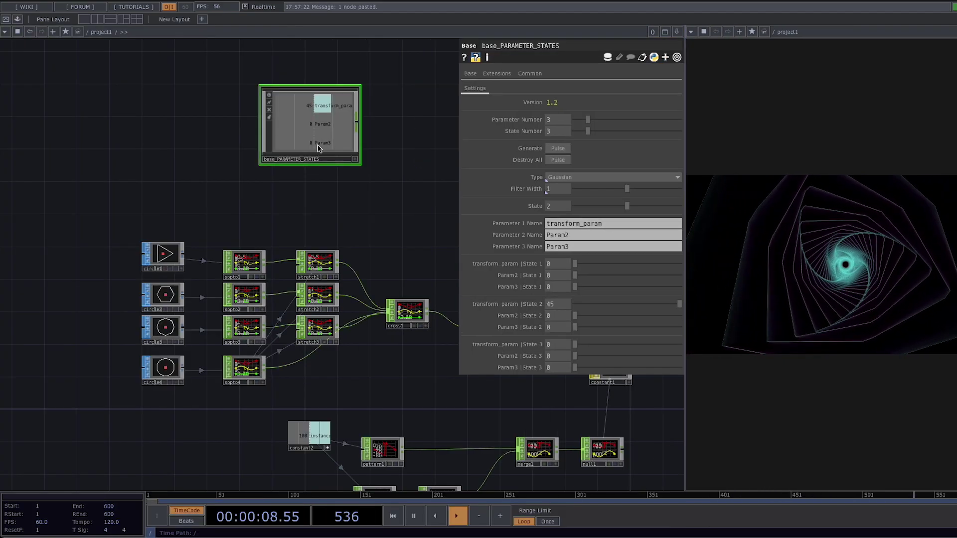
- Shrink the base_PARAMETER_STATES node and place it above the sopto and stretch columns
{"action": "left_click_drag", "start_coordinate": [311, 128], "coordinate": [247, 123]}
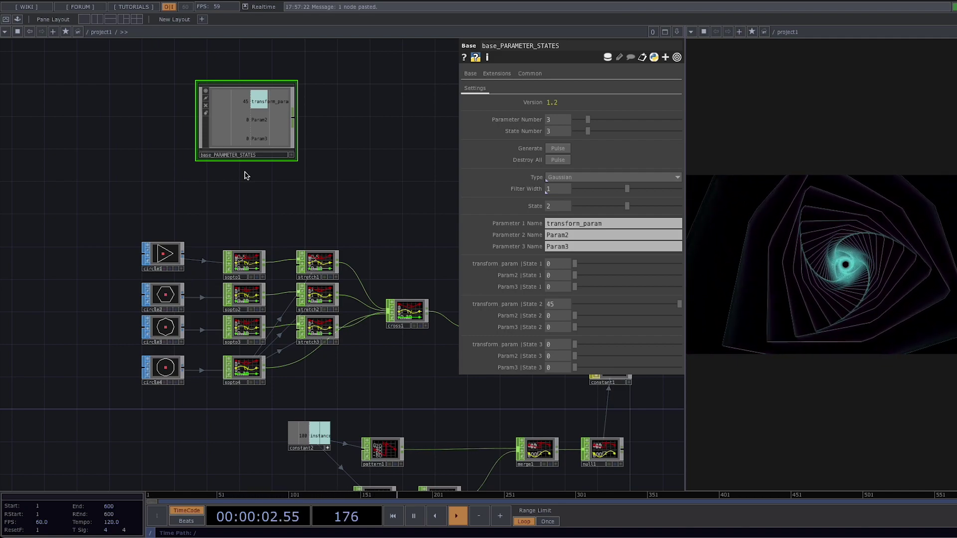
{"action": "left_click_drag", "start_coordinate": [298, 162], "coordinate": [272, 125]}
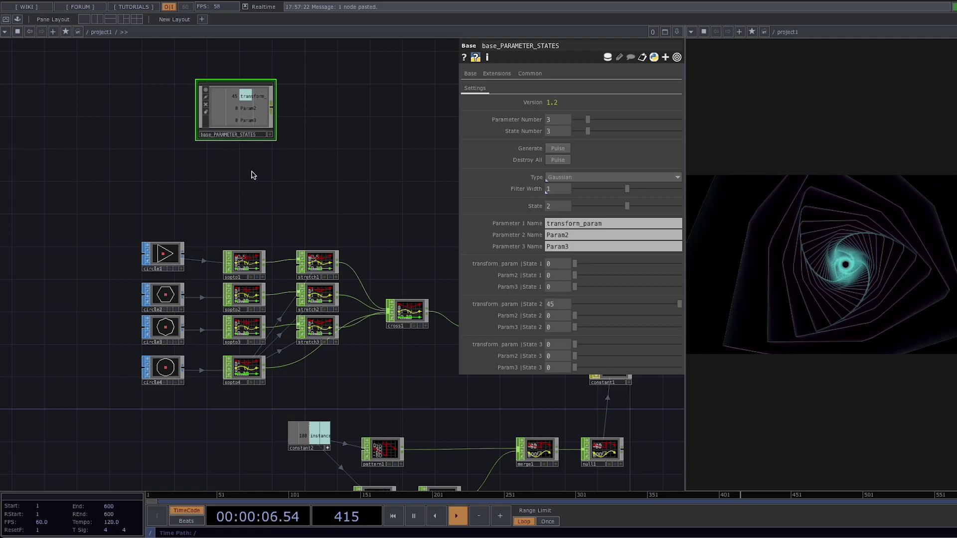
{"action": "left_click_drag", "start_coordinate": [233, 171], "coordinate": [166, 205]}
{"action": "mouse_move", "coordinate": [165, 146]}
{"action": "left_mouse_down"}
{"action": "mouse_move", "coordinate": [188, 165]}
{"action": "mouse_move", "coordinate": [147, 142]}
{"action": "left_mouse_up"}
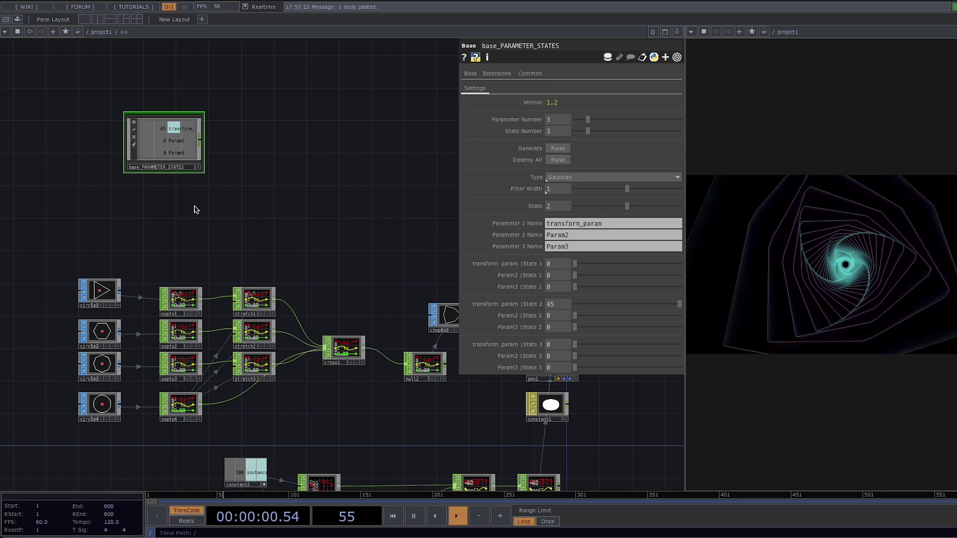
{"action": "left_click_drag", "start_coordinate": [159, 149], "coordinate": [216, 174]}
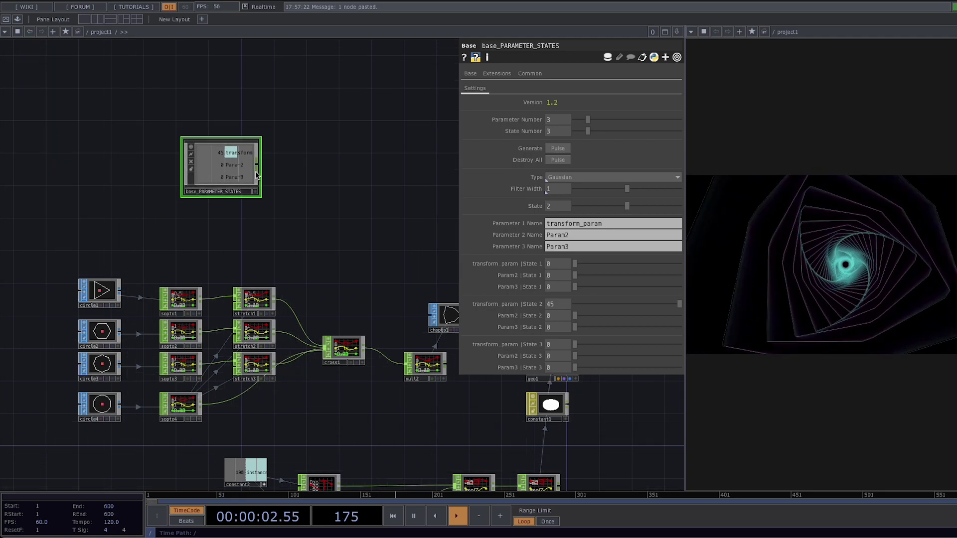
- Destroy all existing parameters of base_PARAMETER_STATES and generate a new set with 2 parameters and 4 states
{"action": "left_click", "coordinate": [558, 160]}
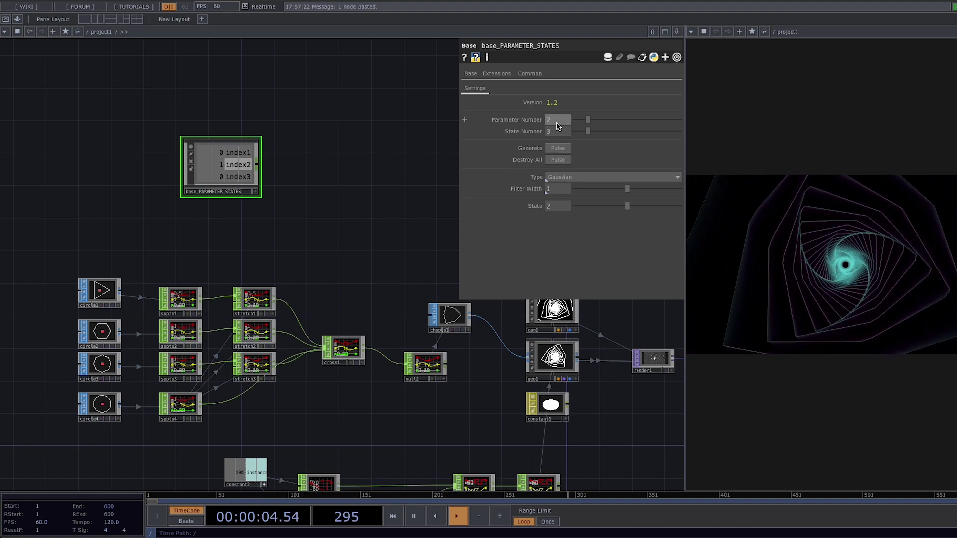
{"action": "key", "text": "Return"}
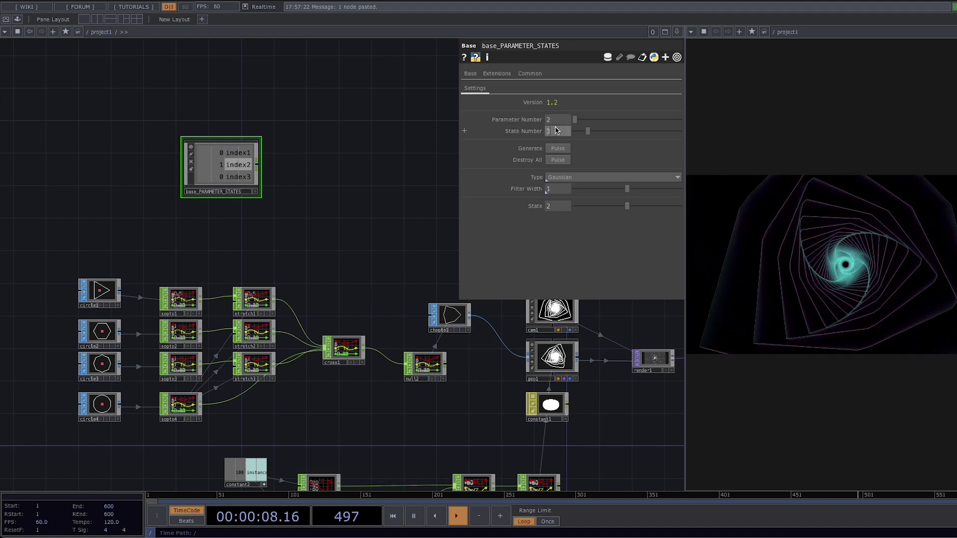
{"action": "left_click", "coordinate": [557, 131]}
{"action": "type", "text": "4"}
{"action": "key", "text": "Return"}
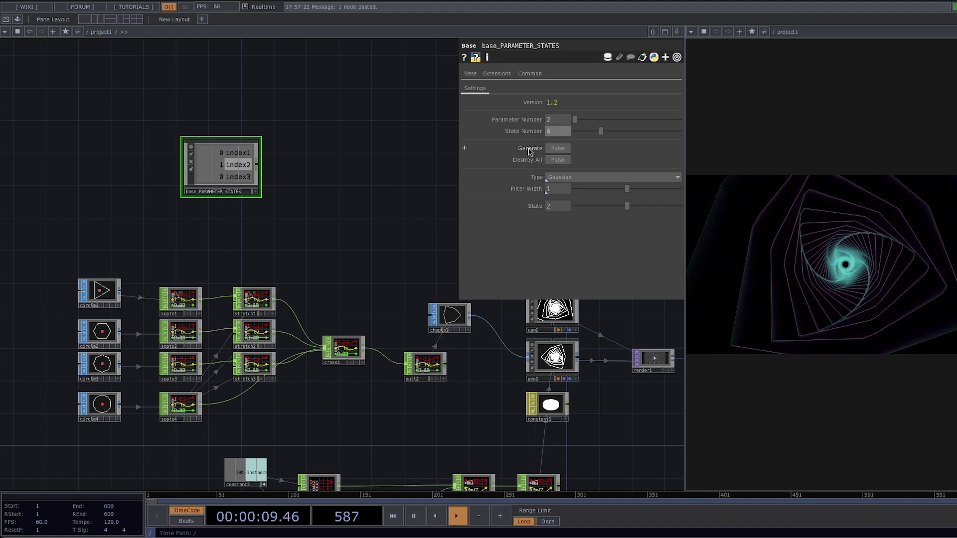
{"action": "left_click", "coordinate": [558, 149]}
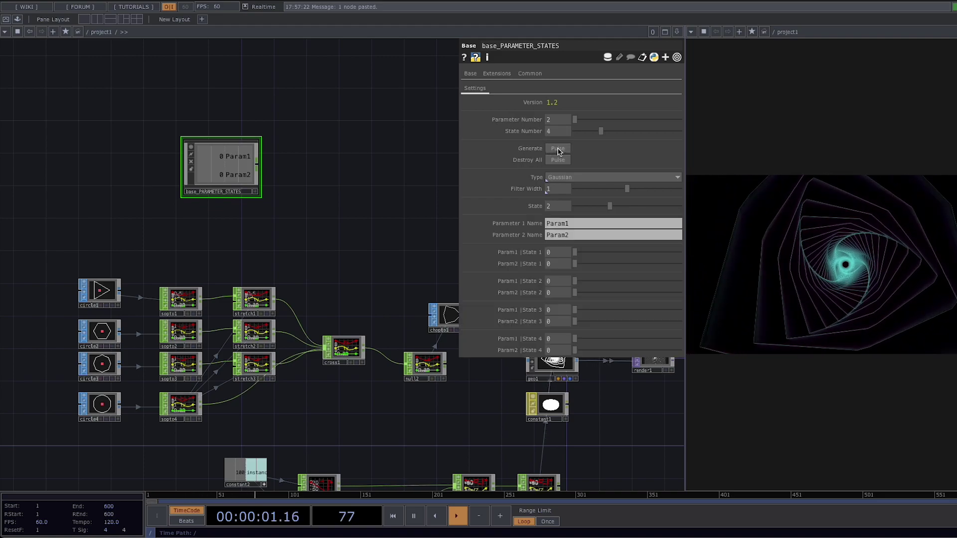
- Rename Parameter 1 of base_PARAMETER_STATES as cross
{"action": "scroll", "coordinate": [554, 235], "scroll_direction": "down", "scroll_amount": 5}
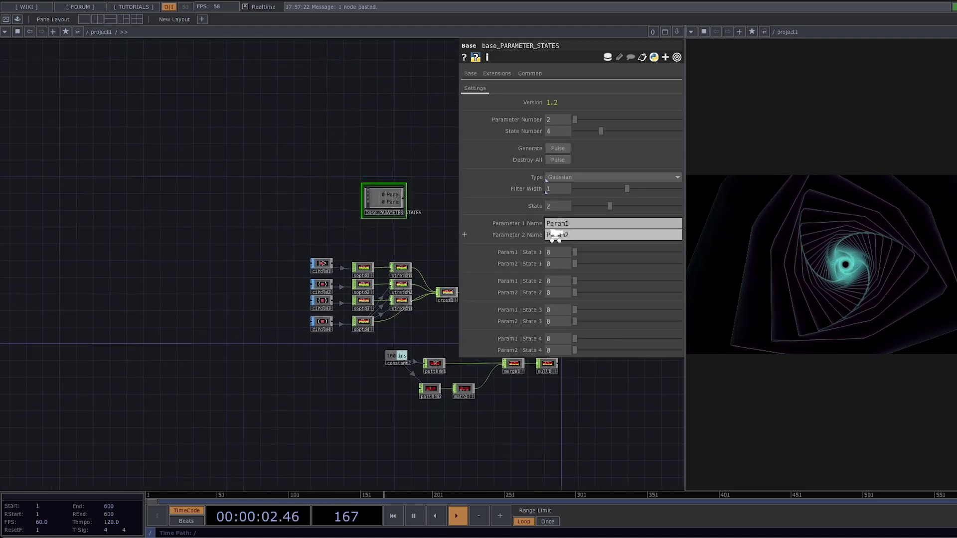
{"action": "scroll", "coordinate": [551, 235], "scroll_direction": "up", "scroll_amount": 5}
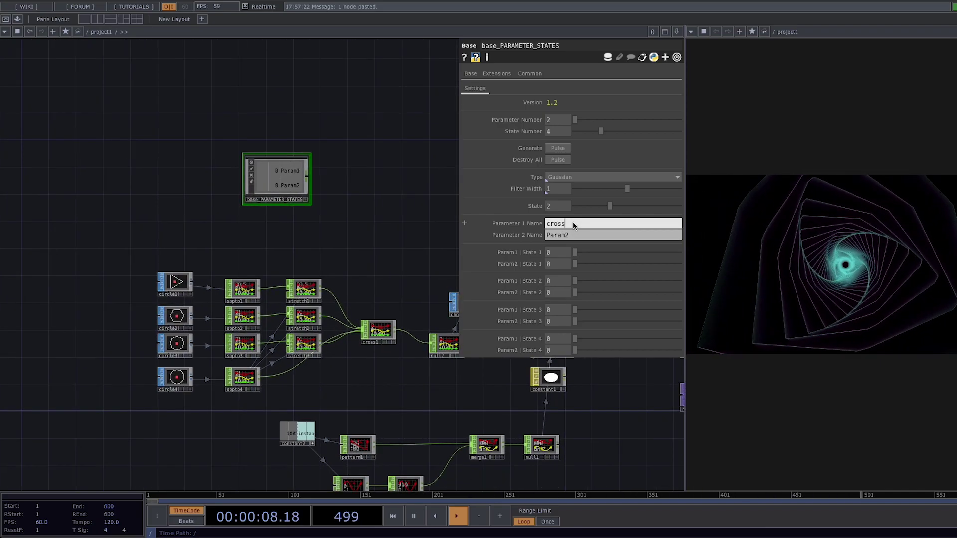
{"action": "key", "text": "Return"}
{"action": "left_click_drag", "start_coordinate": [346, 265], "coordinate": [321, 247]}
{"action": "middle_click_drag", "start_coordinate": [335, 270], "coordinate": [342, 269]}
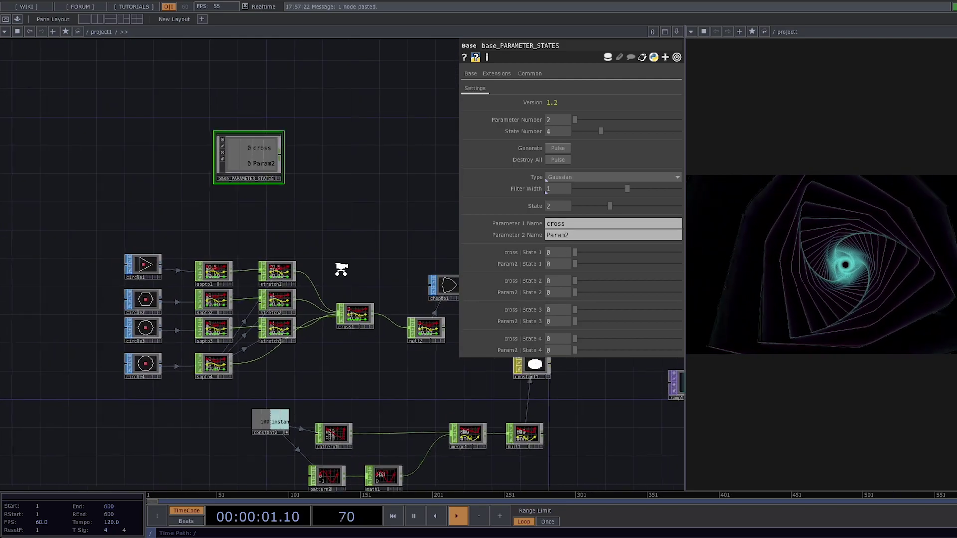
- Set the cross parameter to 1 for State 2, 2 for State 3 and 3 for State 4
{"action": "scroll", "coordinate": [341, 269], "scroll_direction": "up", "scroll_amount": 2}
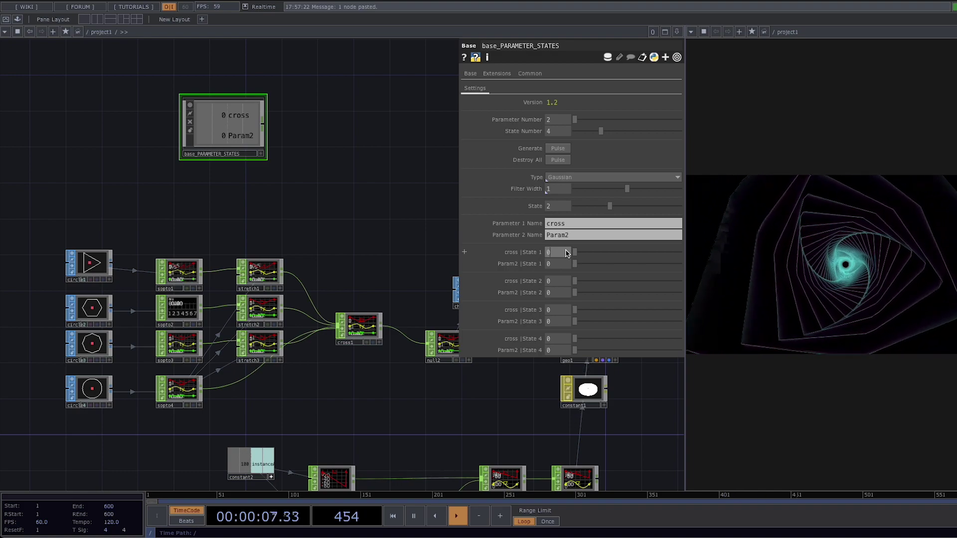
{"action": "left_click", "coordinate": [554, 310]}
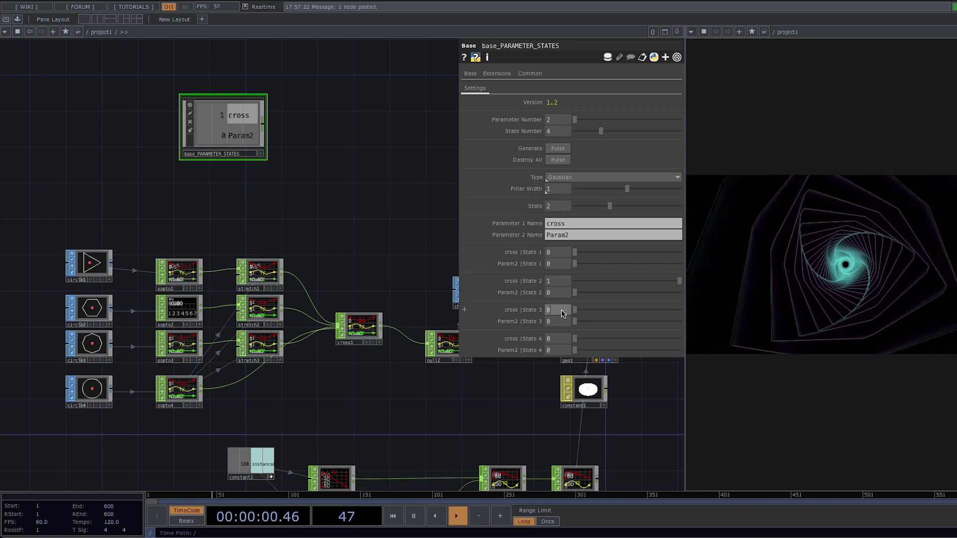
{"action": "type", "text": "2"}
{"action": "left_click", "coordinate": [557, 339]}
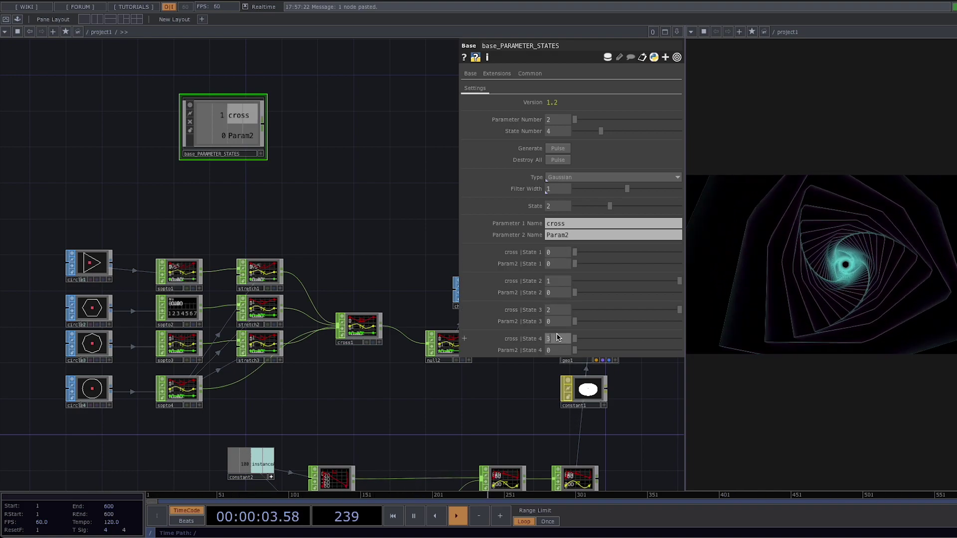
{"action": "type", "text": "3"}
{"action": "key", "text": "Return"}
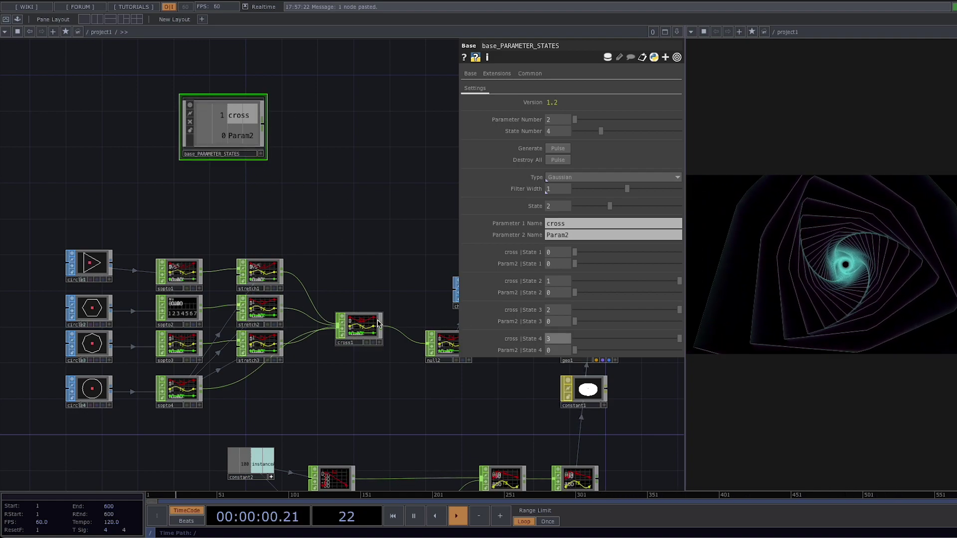
- Append a Null CHOP to the output of base_PARAMETER_STATES, placed beside it
{"action": "key", "text": "Tab"}
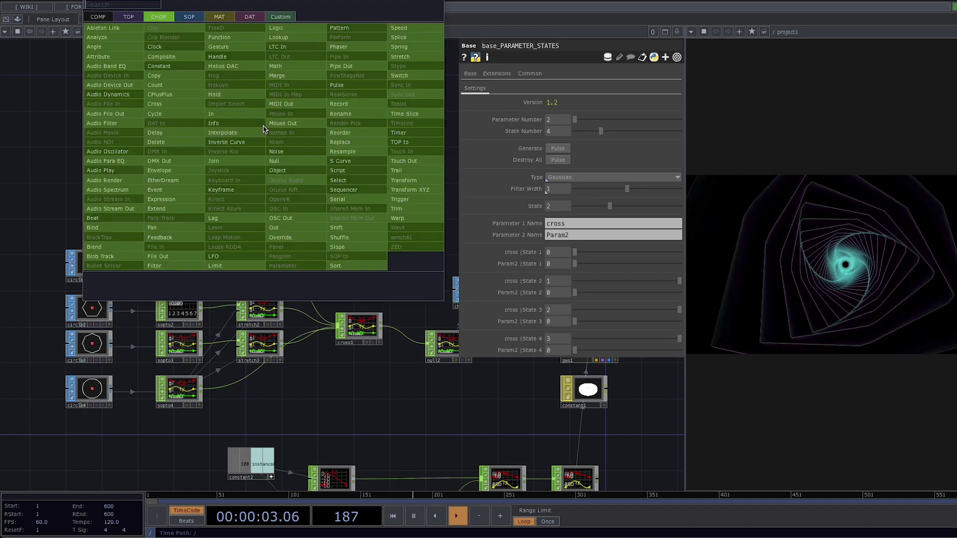
{"action": "type", "text": "nu"}
{"action": "left_click", "coordinate": [274, 161]}
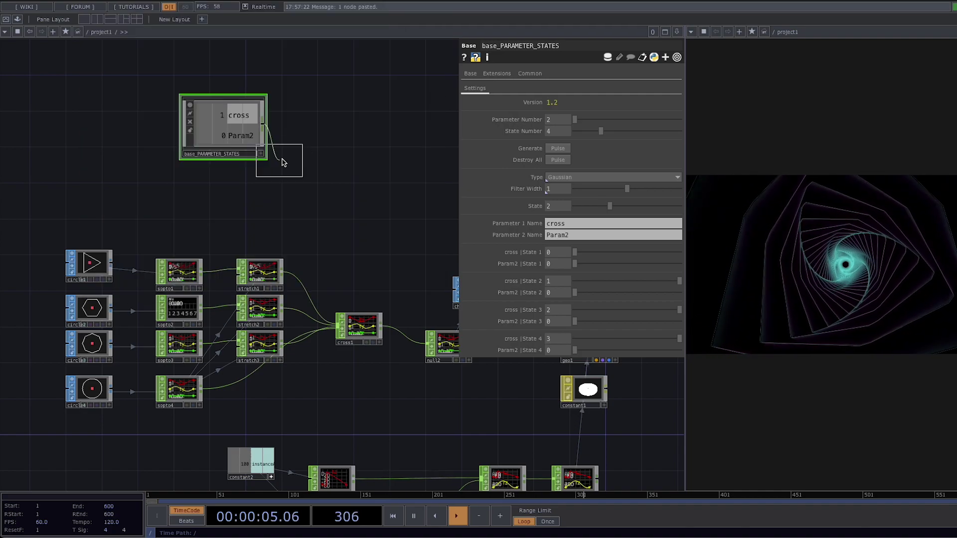
{"action": "left_click", "coordinate": [343, 140]}
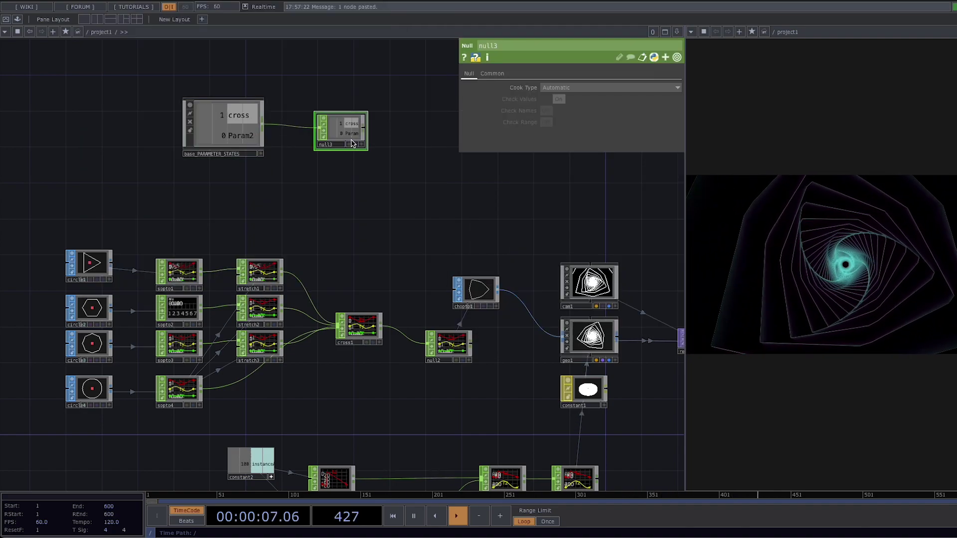
- Link cross1's Cross parameter to null3's cross channel as a CHOP reference, and review the base_PARAMETER_STATES and cross1 parameters
{"action": "left_click", "coordinate": [361, 144]}
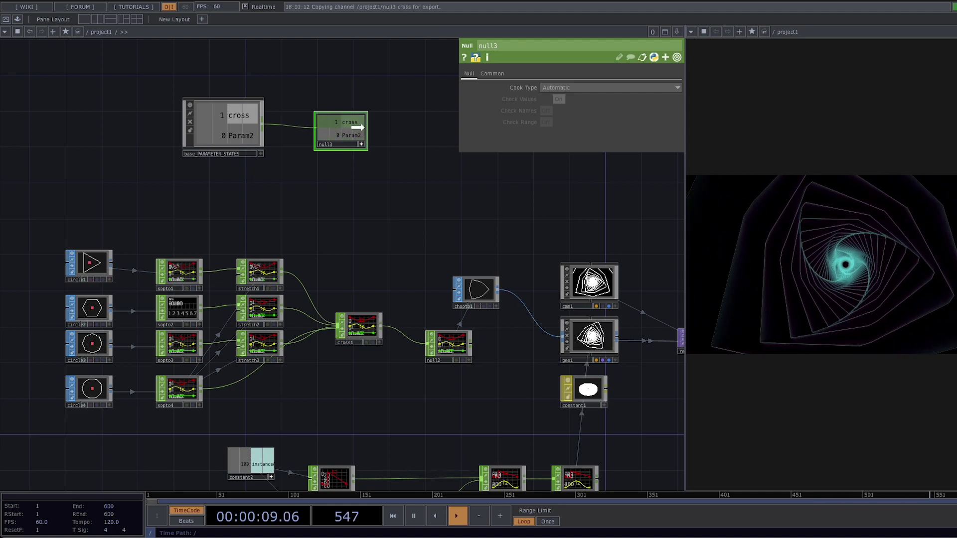
{"action": "left_click_drag", "start_coordinate": [354, 136], "coordinate": [562, 88]}
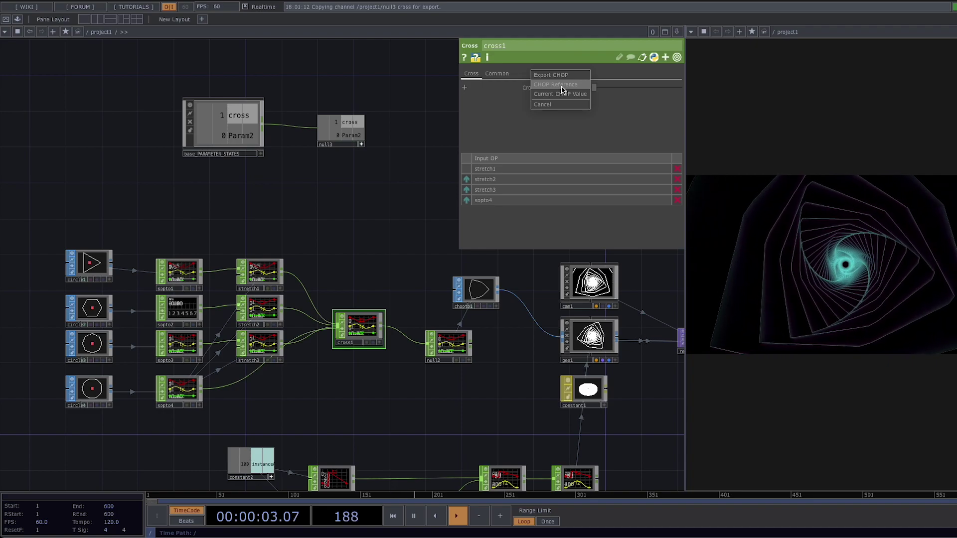
{"action": "left_click", "coordinate": [558, 84]}
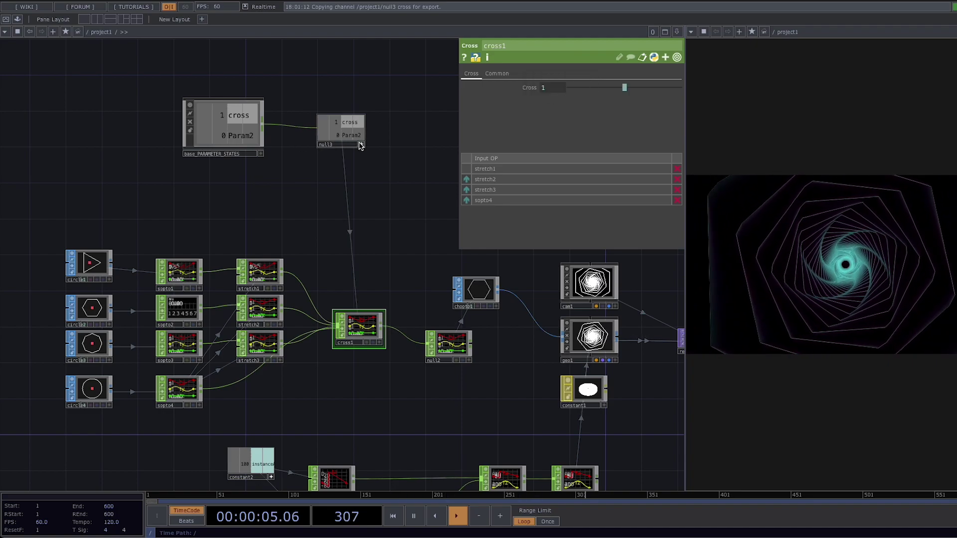
{"action": "left_click", "coordinate": [227, 131]}
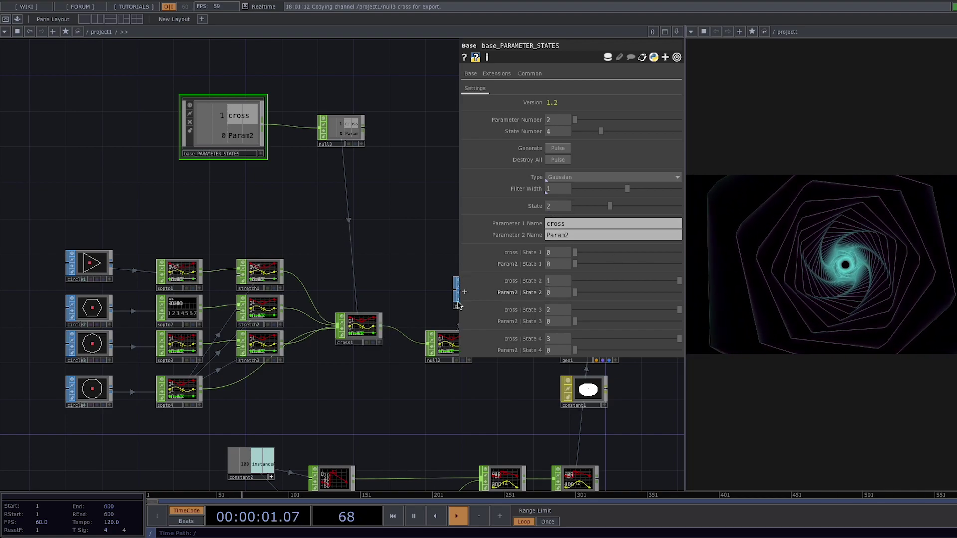
{"action": "left_click", "coordinate": [354, 327]}
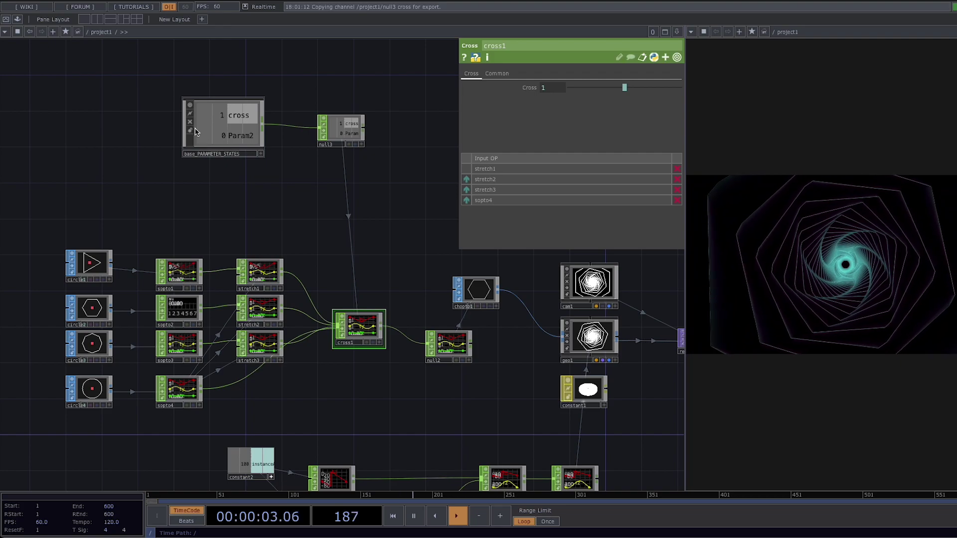
- Switch base_PARAMETER_STATES to State 1, set its Filter Width to 2, and switch to State 2
{"action": "left_click", "coordinate": [195, 131]}
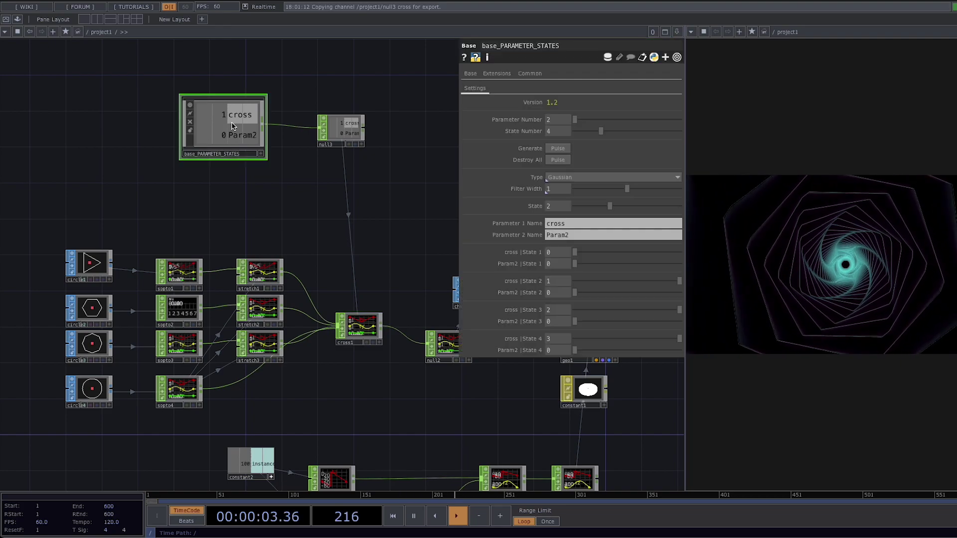
{"action": "left_click", "coordinate": [577, 207]}
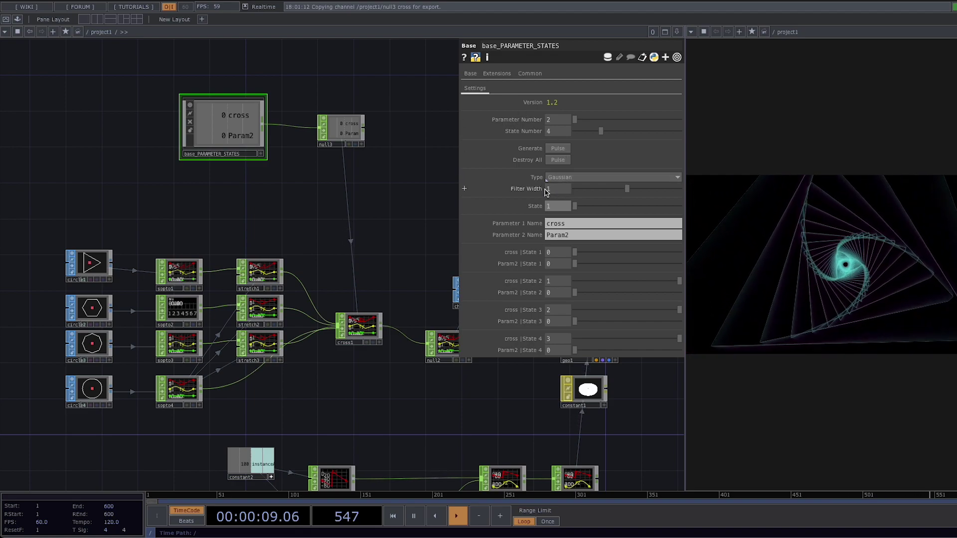
{"action": "left_click_drag", "start_coordinate": [634, 188], "coordinate": [712, 190]}
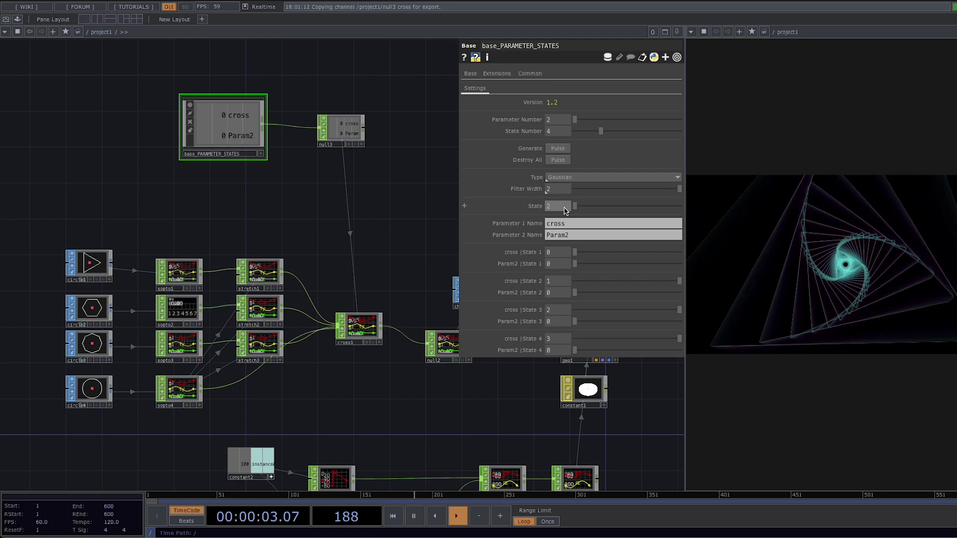
{"action": "key", "text": "Return"}
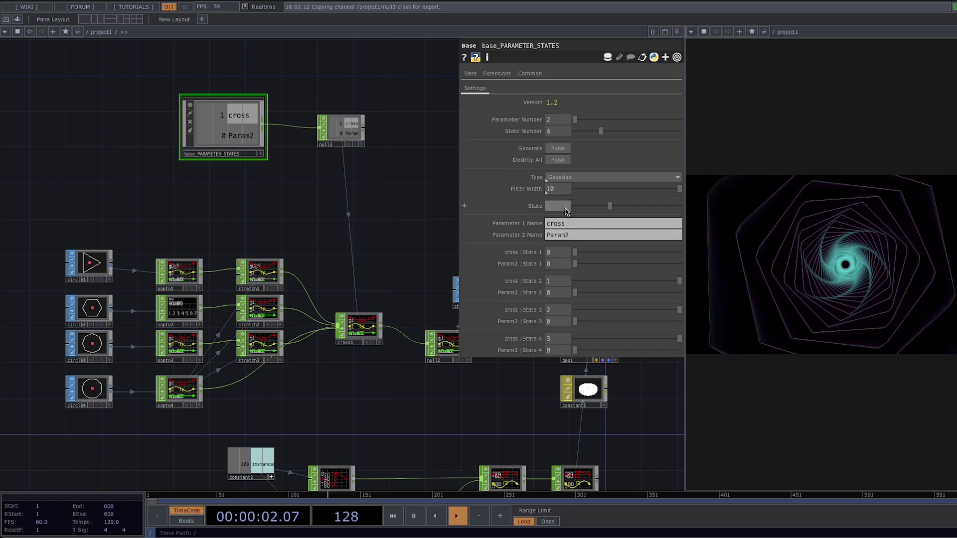
- Set the Filter Width of base_PARAMETER_STATES to 10 and test the morphing by switching State to 3 and 4
{"action": "key", "text": "Return"}
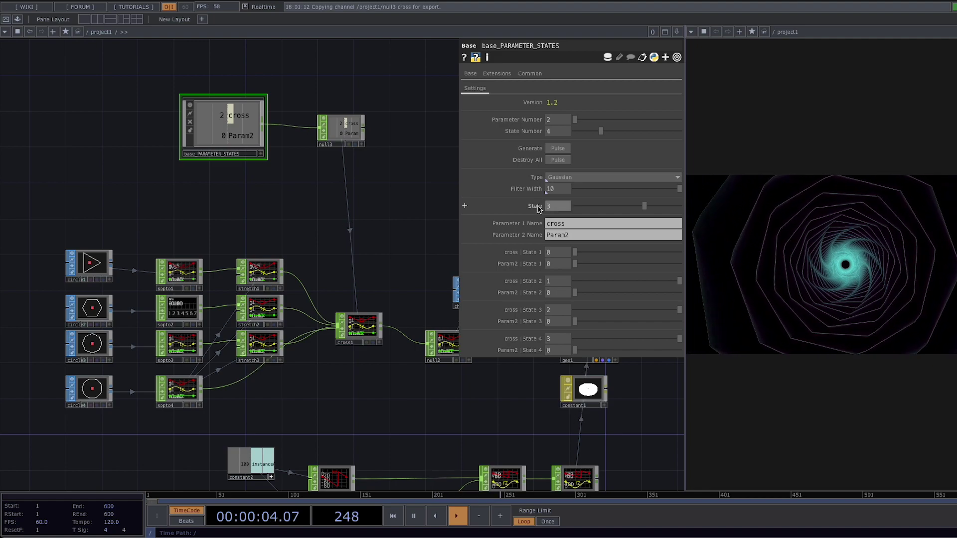
{"action": "left_click_drag", "start_coordinate": [643, 208], "coordinate": [688, 205]}
{"action": "left_click_drag", "start_coordinate": [594, 206], "coordinate": [695, 218]}
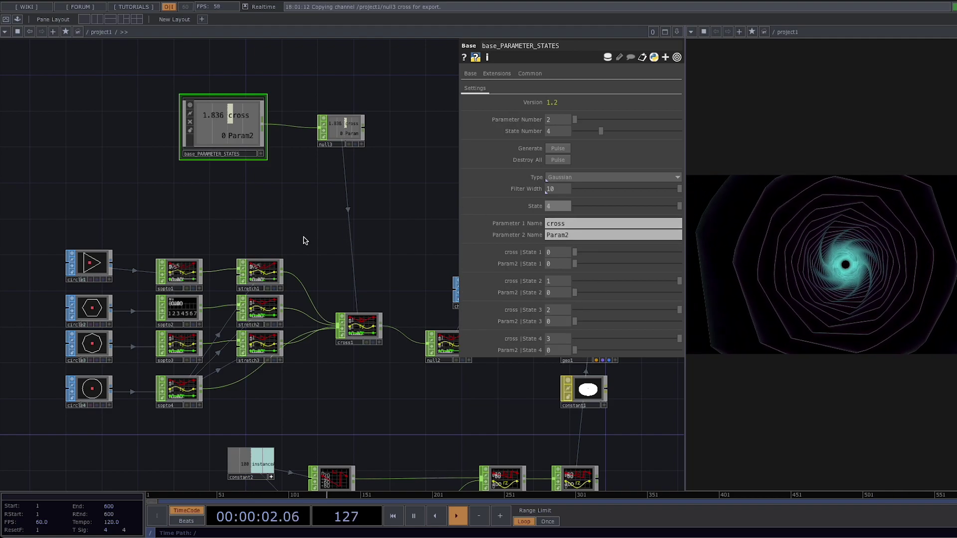
- Add a Timeline CHOP in the empty area above base_PARAMETER_STATES
{"action": "left_click_drag", "start_coordinate": [303, 241], "coordinate": [319, 275]}
{"action": "middle_click_drag", "start_coordinate": [318, 271], "coordinate": [318, 253]}
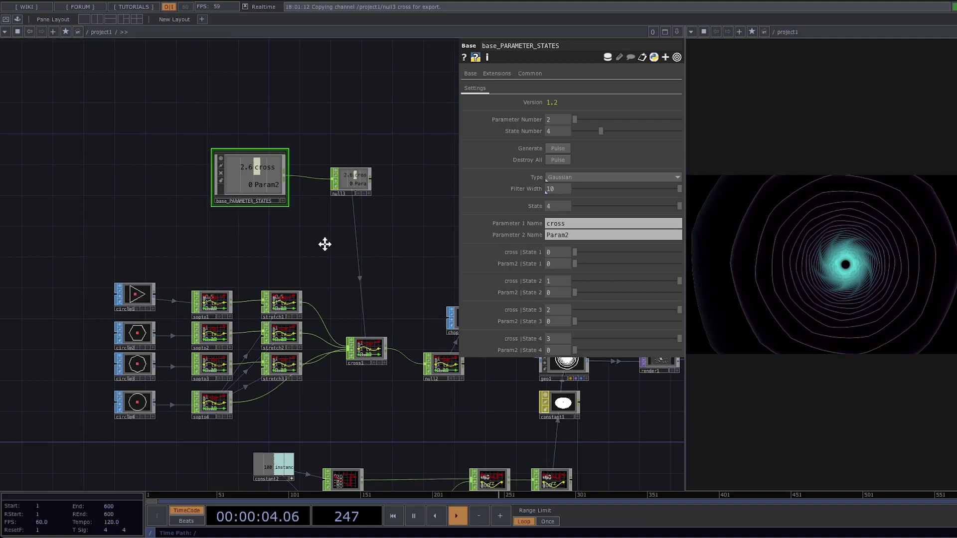
{"action": "left_click_drag", "start_coordinate": [325, 245], "coordinate": [338, 303]}
{"action": "left_click_drag", "start_coordinate": [334, 196], "coordinate": [362, 243]}
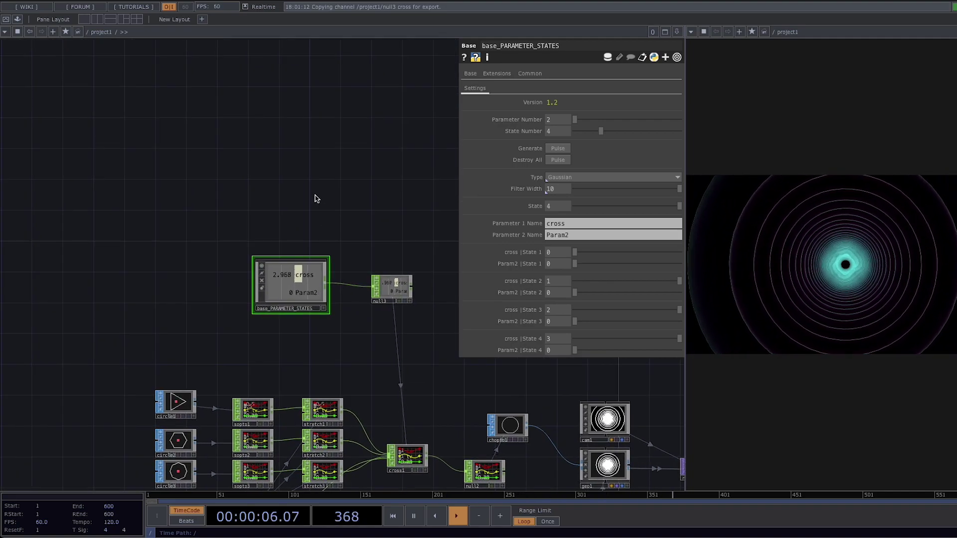
{"action": "scroll", "coordinate": [318, 197], "scroll_direction": "up", "scroll_amount": 1}
{"action": "key", "text": "Tab"}
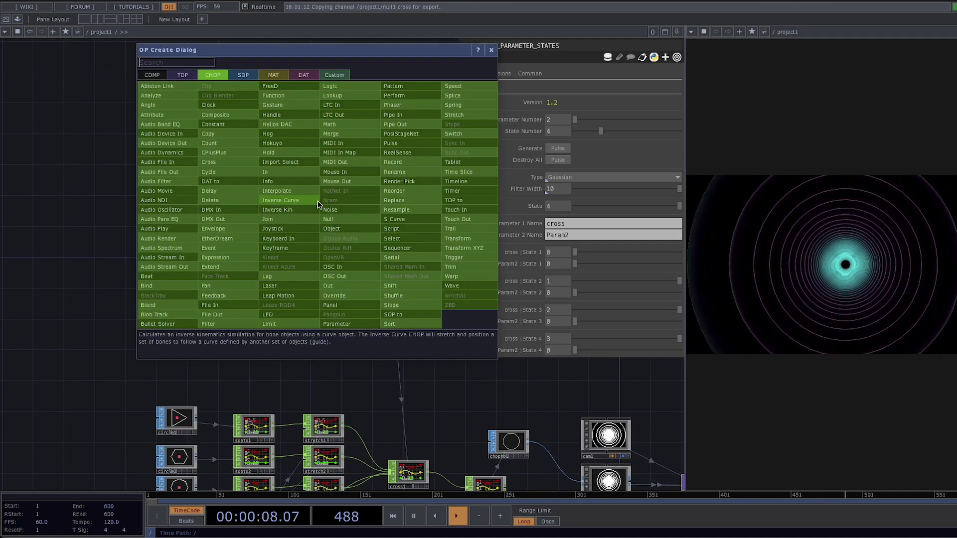
{"action": "type", "text": "tim"}
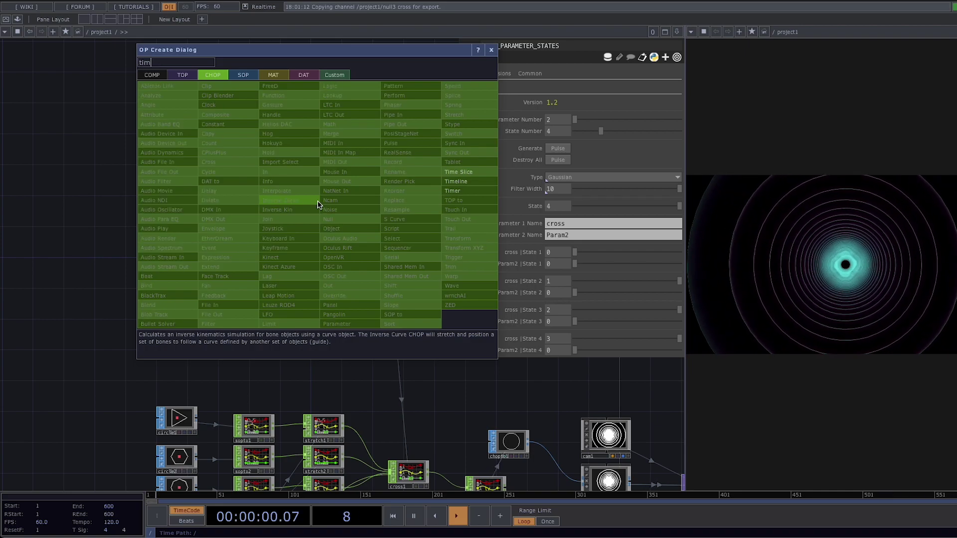
{"action": "left_click", "coordinate": [467, 189]}
{"action": "left_click", "coordinate": [278, 197]}
{"action": "scroll", "coordinate": [278, 200], "scroll_direction": "up", "scroll_amount": 2}
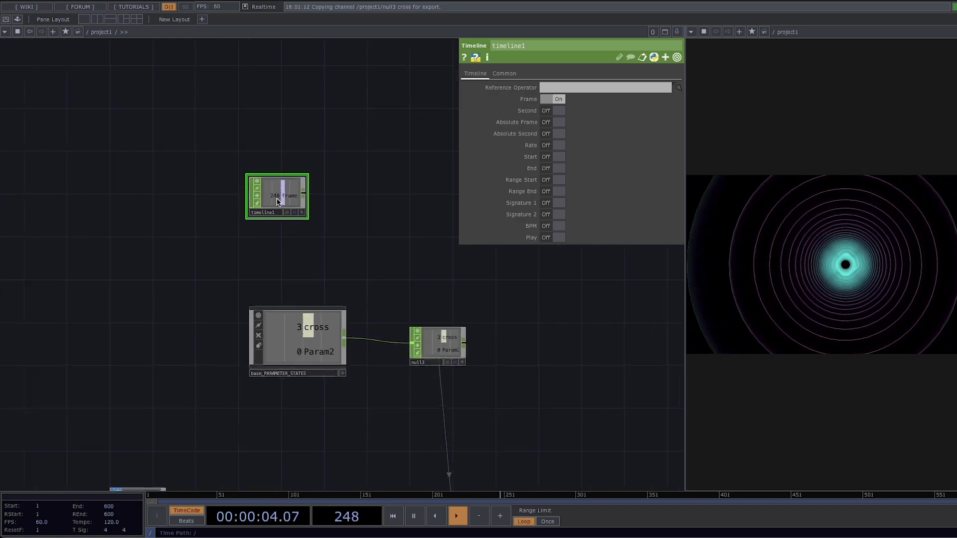
- Append a Math CHOP to timeline1 and align it beside the Timeline CHOP
{"action": "scroll", "coordinate": [278, 200], "scroll_direction": "up", "scroll_amount": 1}
{"action": "scroll", "coordinate": [278, 198], "scroll_direction": "up", "scroll_amount": 1}
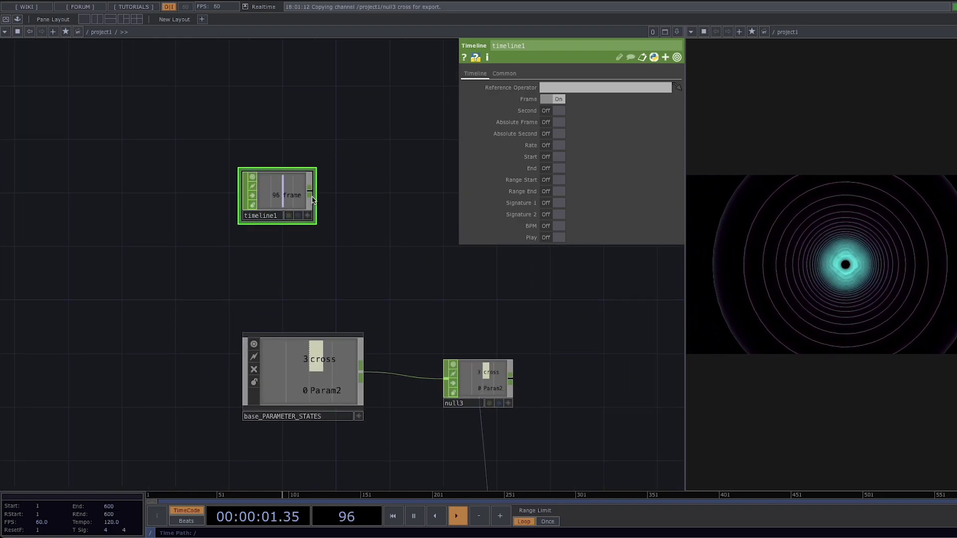
{"action": "key", "text": "Tab"}
{"action": "type", "text": "mat"}
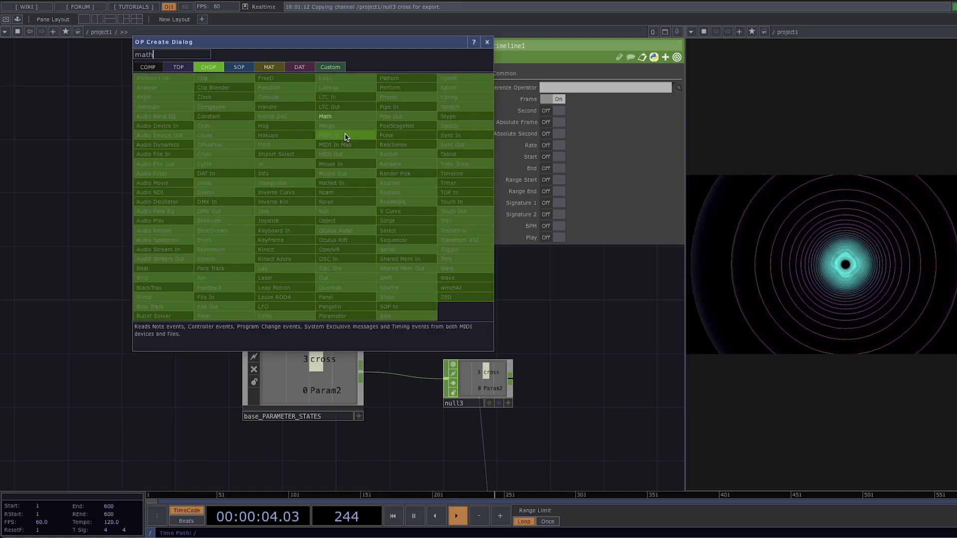
{"action": "left_click", "coordinate": [348, 117]}
{"action": "left_click", "coordinate": [385, 190]}
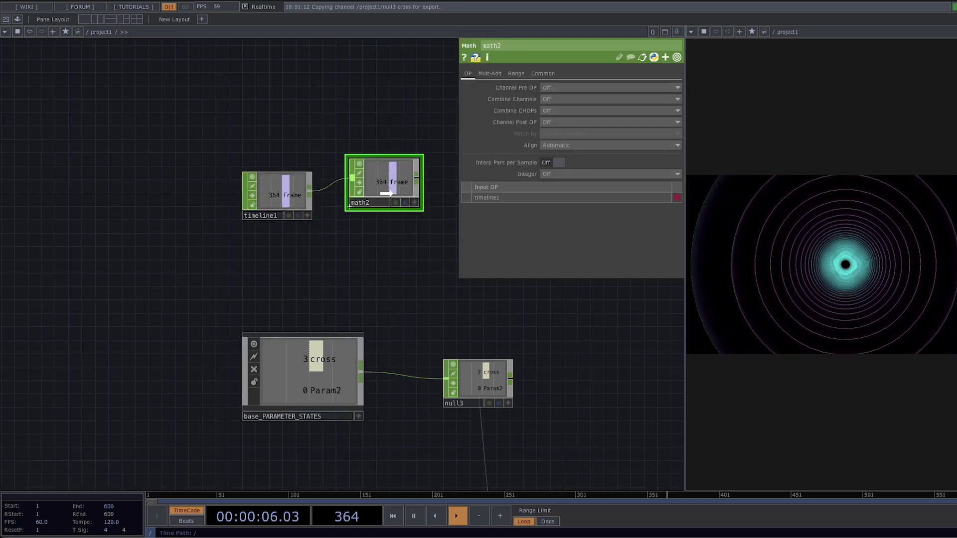
{"action": "left_click_drag", "start_coordinate": [385, 190], "coordinate": [384, 204]}
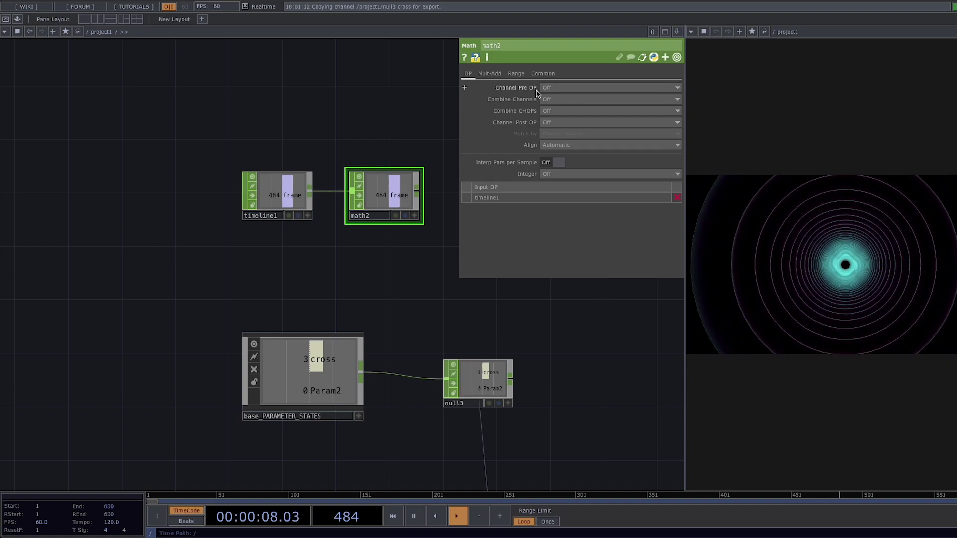
- Set math2's From Range to 1 and 600 and its To Range to 1 and 4
{"action": "left_click", "coordinate": [513, 75]}
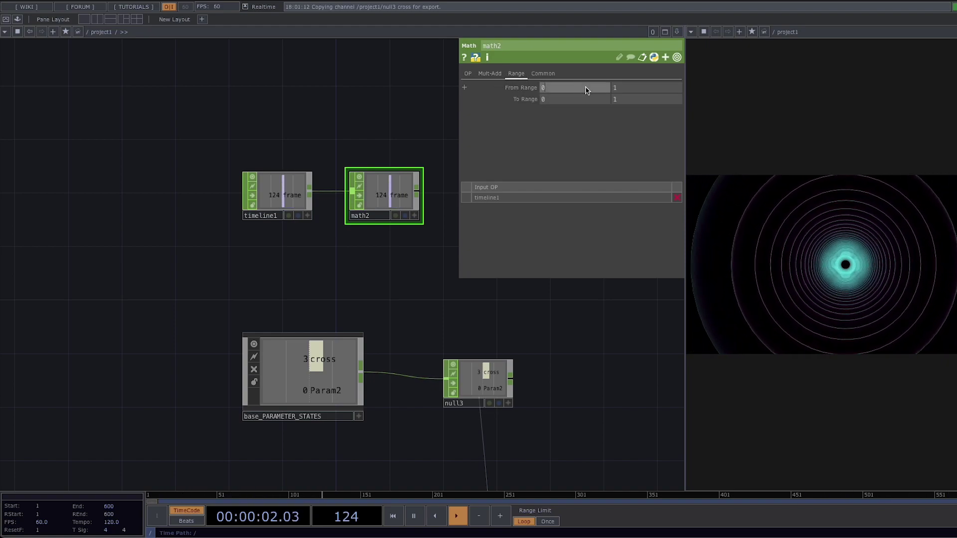
{"action": "key", "text": "Tab"}
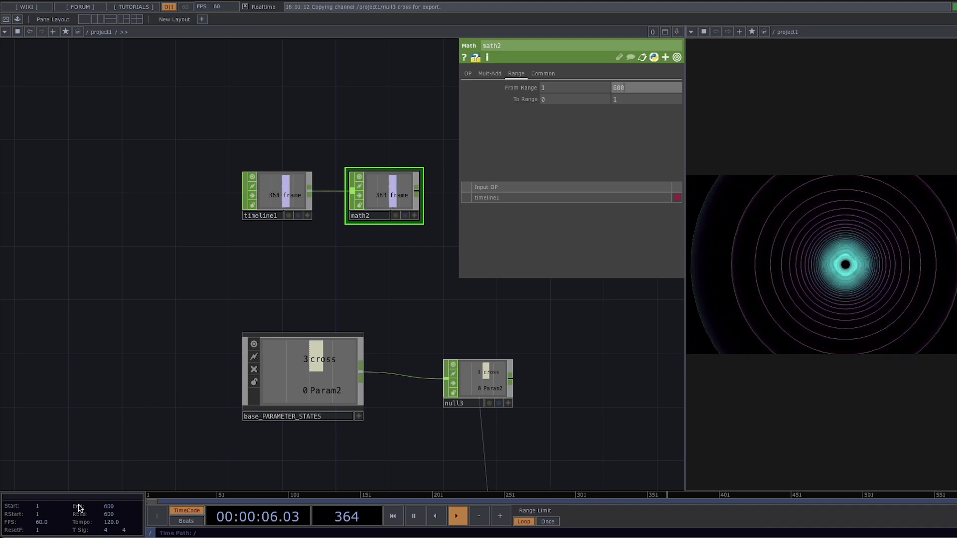
{"action": "left_click", "coordinate": [564, 103]}
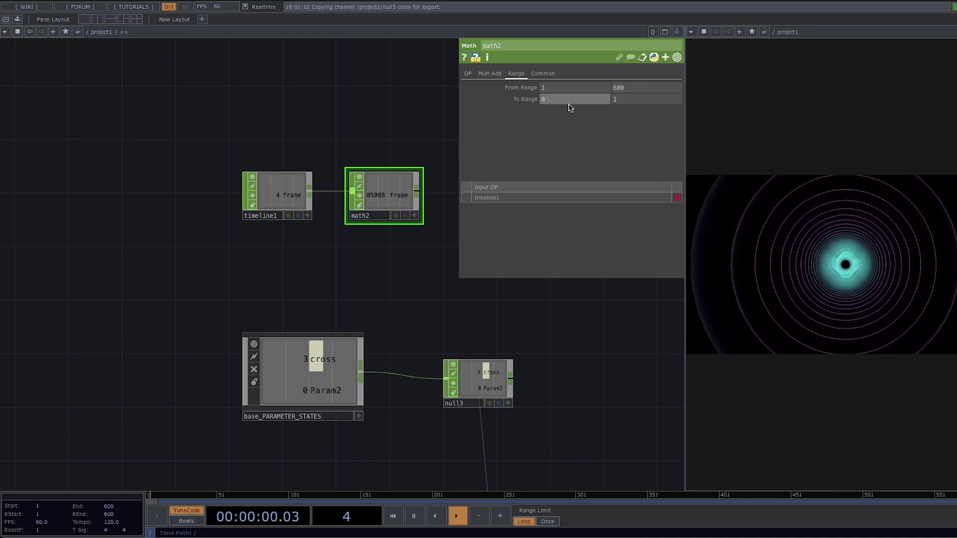
{"action": "type", "text": "1"}
{"action": "key", "text": "Tab"}
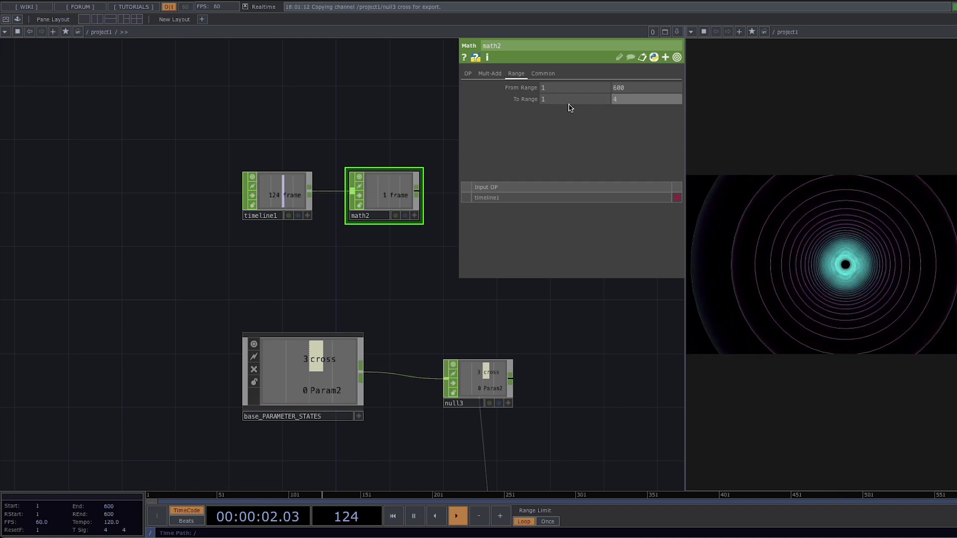
- Set the Integer option of math2 to Floor
{"action": "scroll", "coordinate": [350, 200], "scroll_direction": "up", "scroll_amount": 2}
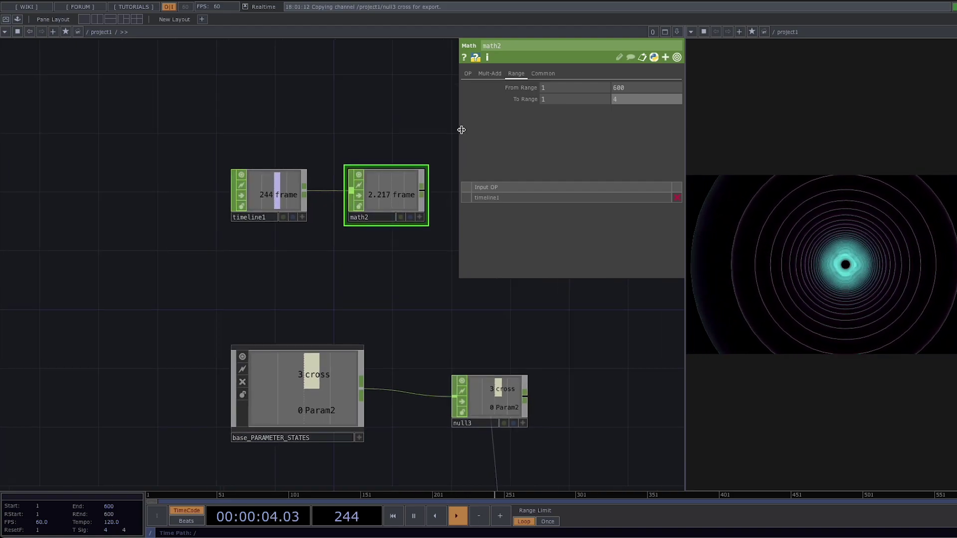
{"action": "left_click", "coordinate": [491, 74]}
{"action": "left_click", "coordinate": [467, 73]}
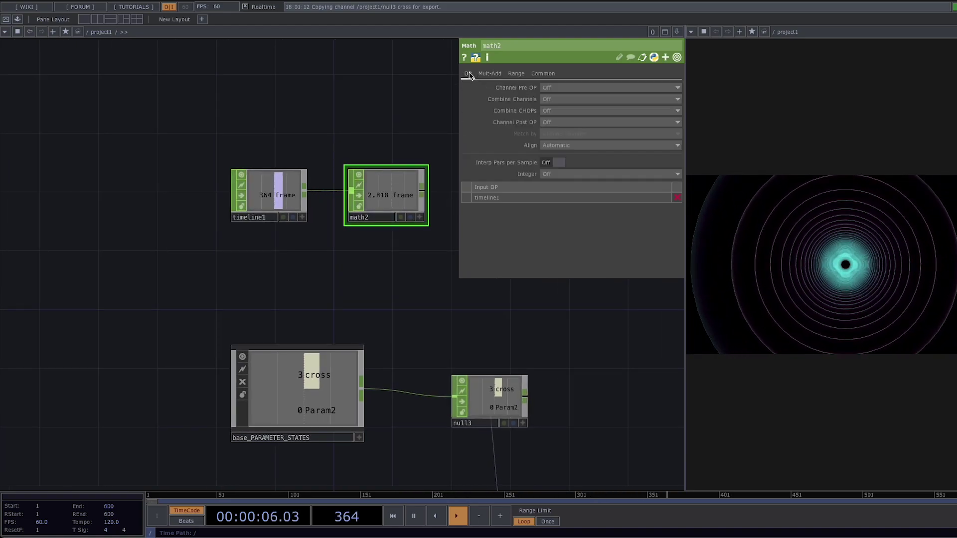
{"action": "left_click", "coordinate": [553, 174]}
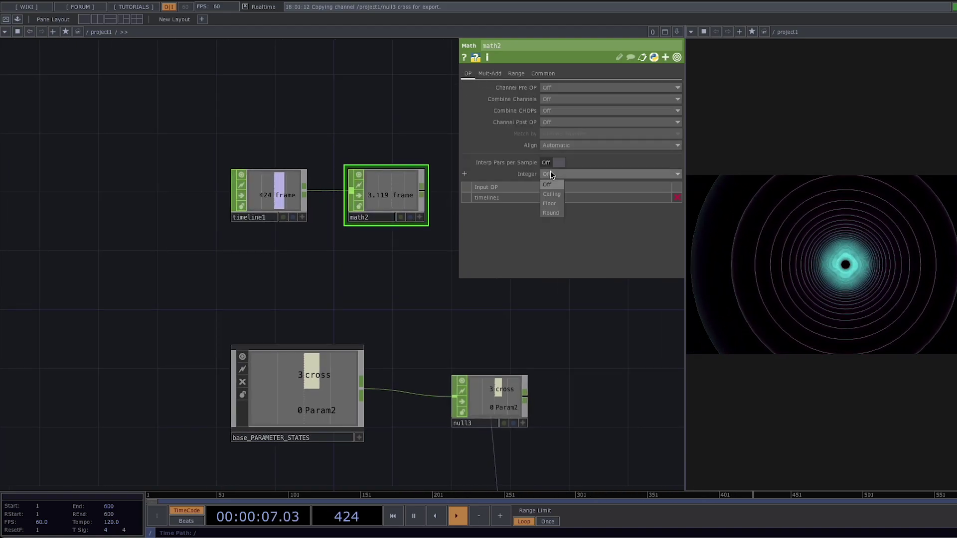
{"action": "left_click", "coordinate": [557, 203]}
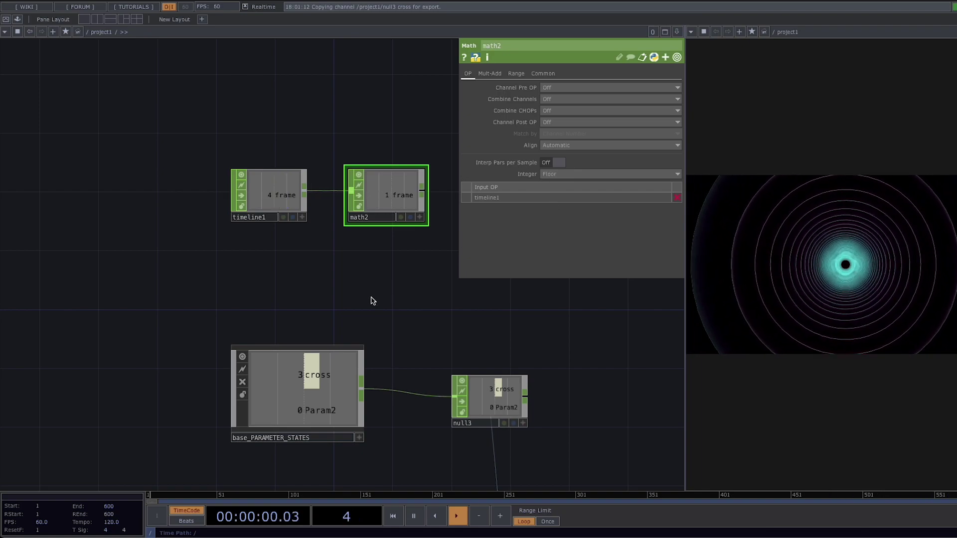
- Set the Filter Width of base_PARAMETER_STATES to 2
{"action": "left_click_drag", "start_coordinate": [370, 283], "coordinate": [309, 281]}
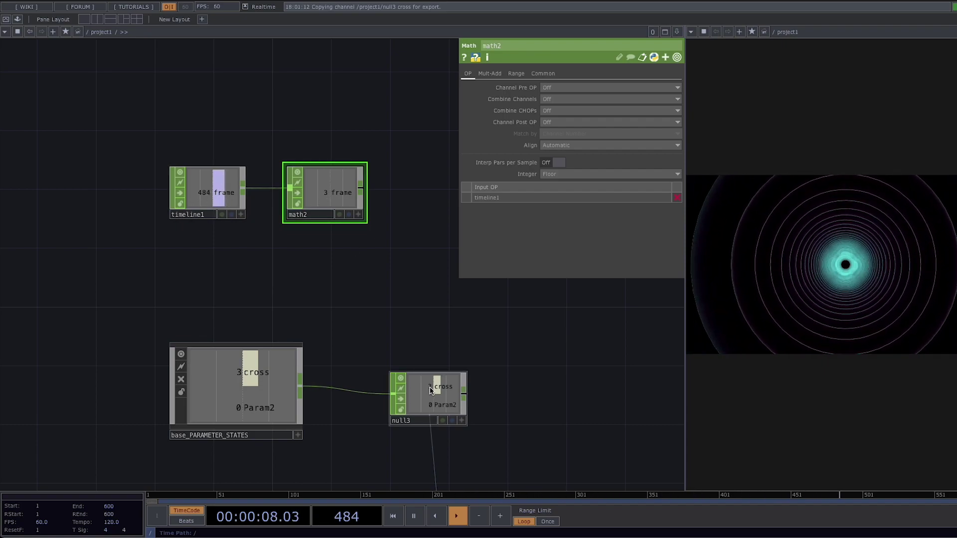
{"action": "left_click", "coordinate": [273, 393]}
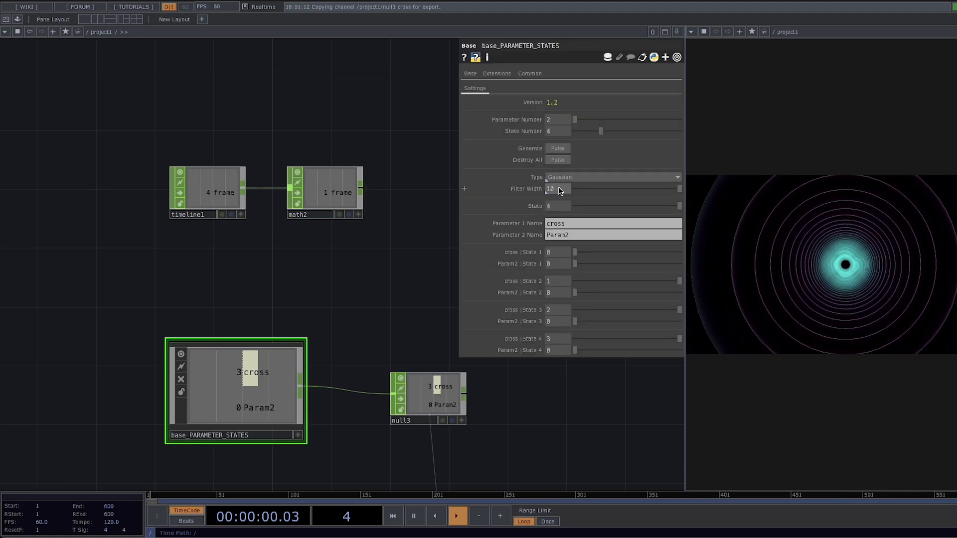
{"action": "type", "text": "2"}
- Append a Null CHOP to the output of math2, placed beside it
{"action": "right_click", "coordinate": [359, 188]}
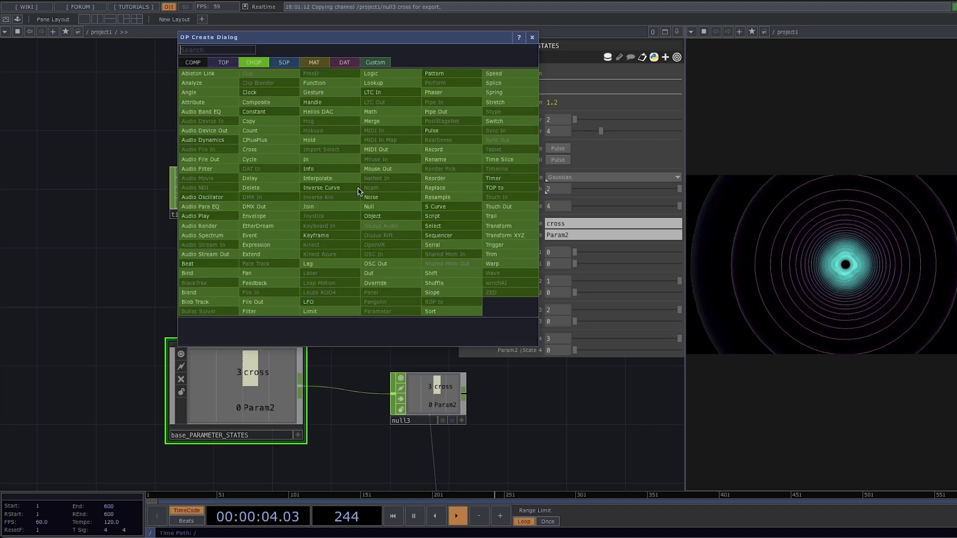
{"action": "type", "text": "nu"}
{"action": "left_click", "coordinate": [370, 206]}
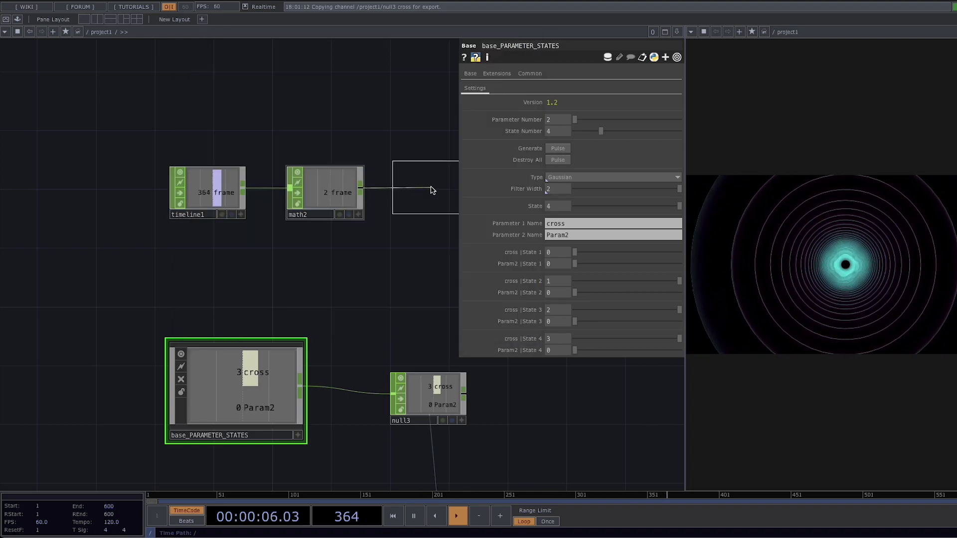
{"action": "left_click", "coordinate": [428, 189]}
{"action": "left_click_drag", "start_coordinate": [404, 259], "coordinate": [340, 244]}
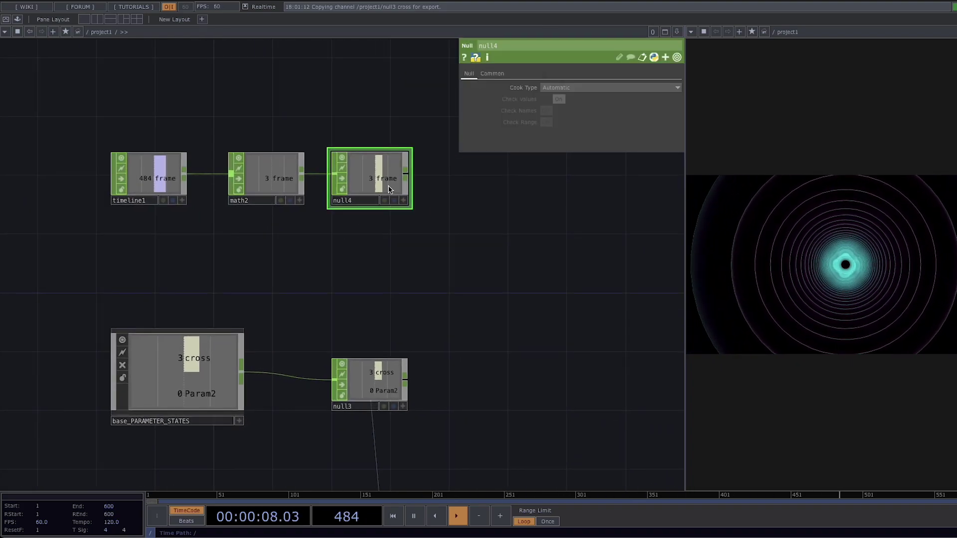
- Link the State parameter of base_PARAMETER_STATES to null4's frame channel as a CHOP reference
{"action": "left_click", "coordinate": [403, 198]}
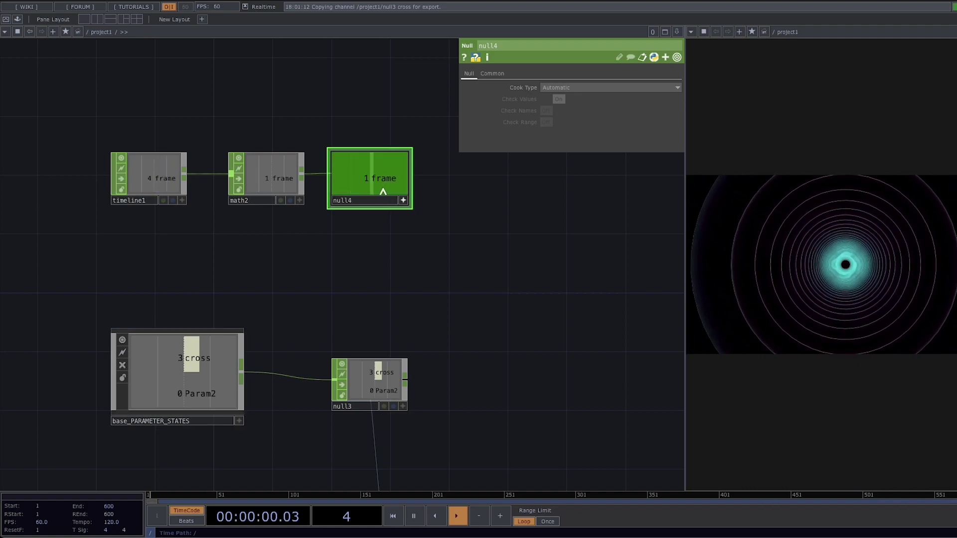
{"action": "left_click", "coordinate": [192, 357]}
{"action": "left_click_drag", "start_coordinate": [508, 238], "coordinate": [549, 206]}
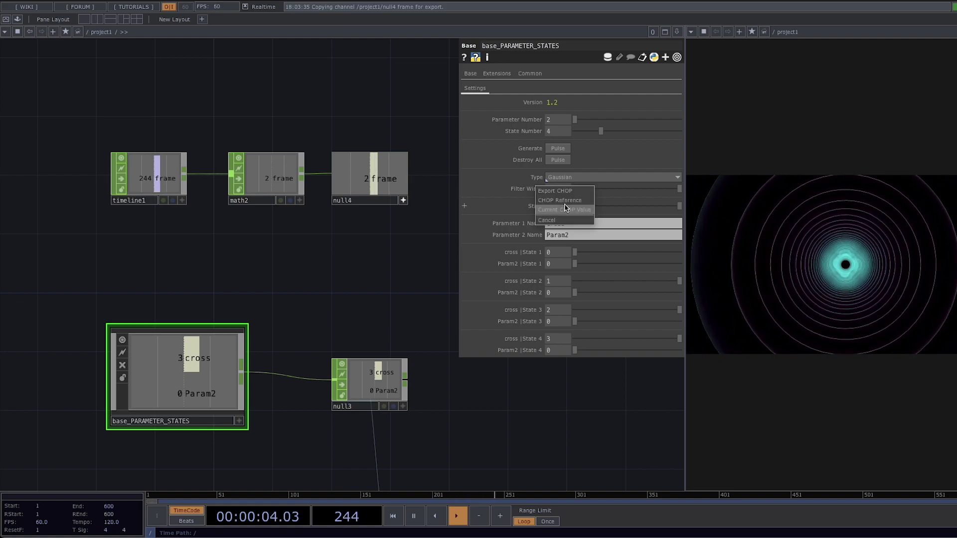
{"action": "left_click", "coordinate": [550, 201]}
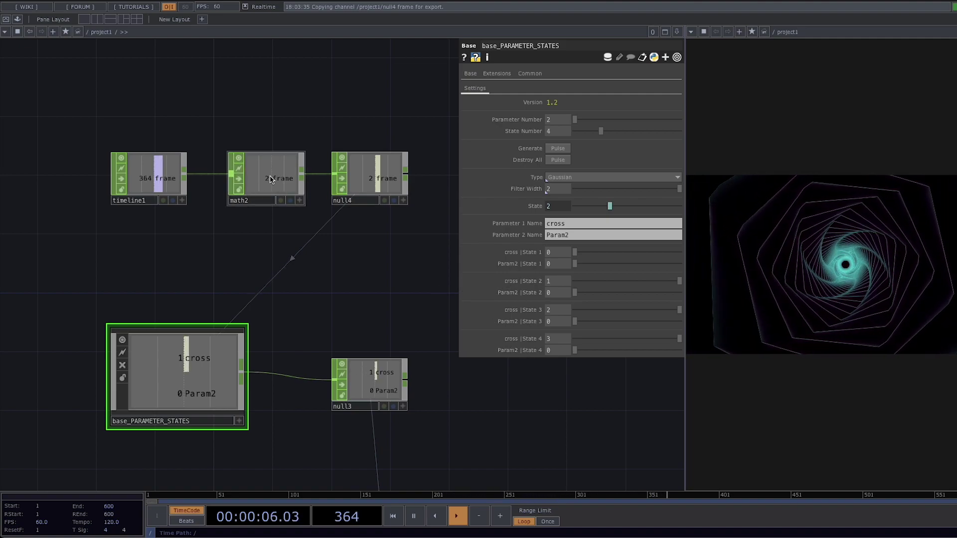
- Try the Ceiling option for math2's Integer rounding, and restore it to Floor
{"action": "left_click", "coordinate": [289, 186]}
{"action": "left_click", "coordinate": [553, 174]}
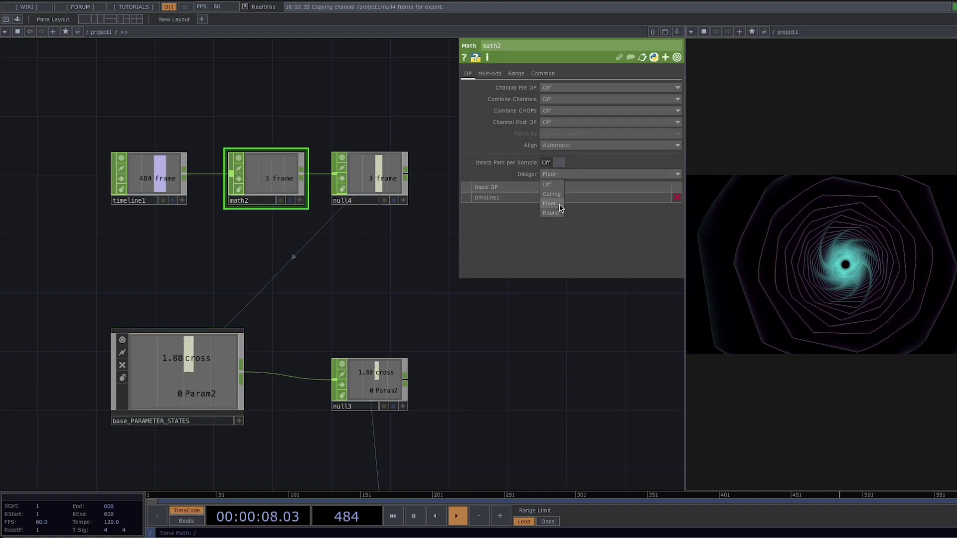
{"action": "left_click", "coordinate": [555, 201]}
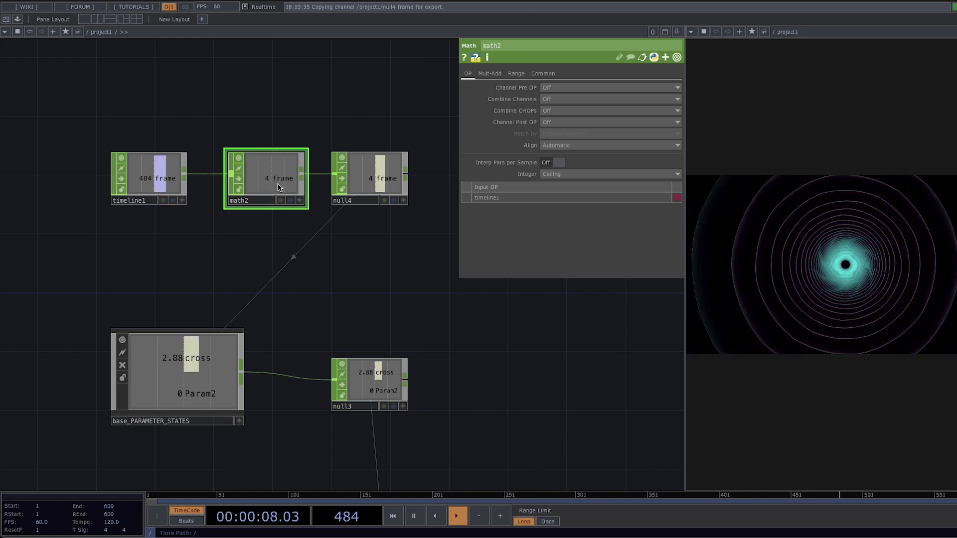
{"action": "left_click", "coordinate": [563, 174]}
{"action": "left_click", "coordinate": [562, 202]}
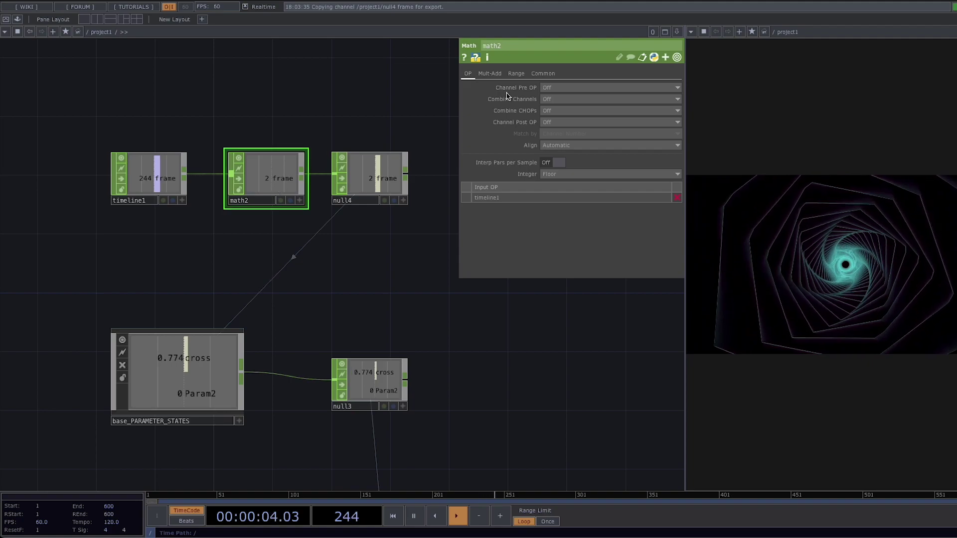
- Set the upper value of math2's To Range to 5
{"action": "left_click", "coordinate": [516, 74]}
{"action": "left_click", "coordinate": [634, 103]}
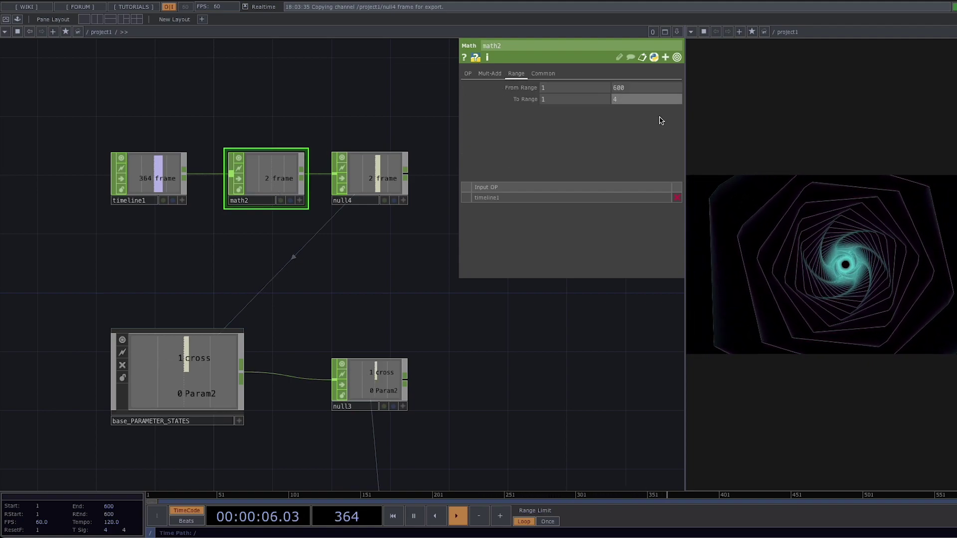
{"action": "key", "text": "Return"}
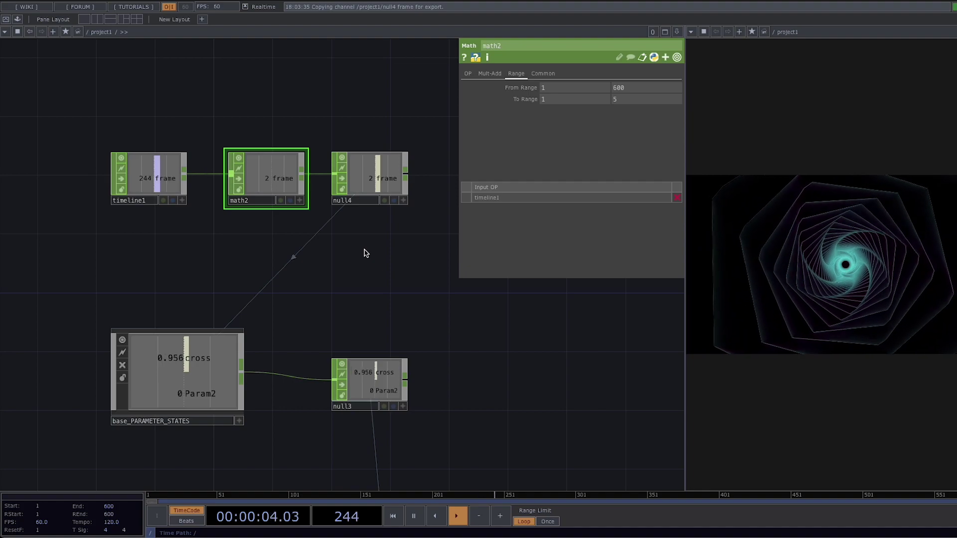
- Examine the base_PARAMETER_STATES settings during playback, and show the whole network with the parameter window hidden
{"action": "left_click", "coordinate": [232, 344]}
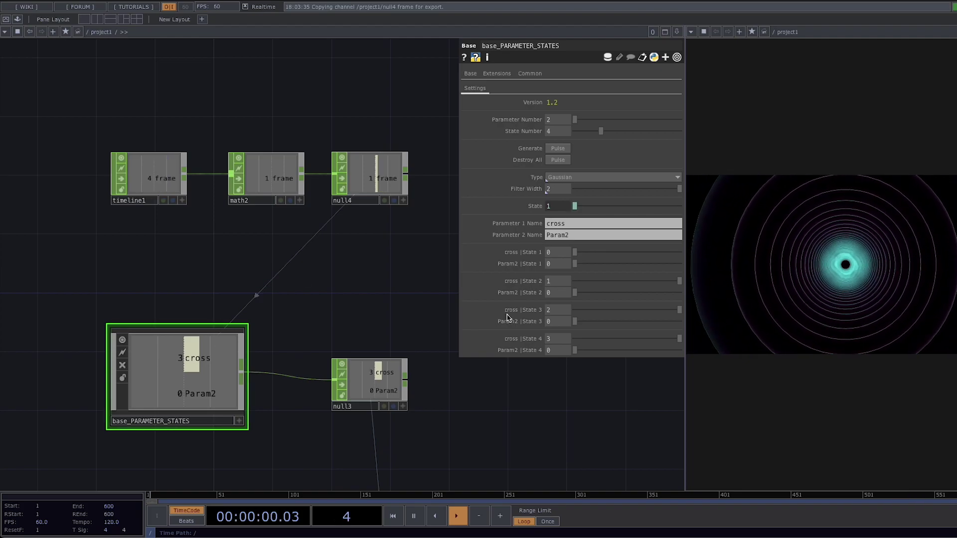
{"action": "scroll", "coordinate": [382, 280], "scroll_direction": "down", "scroll_amount": 10}
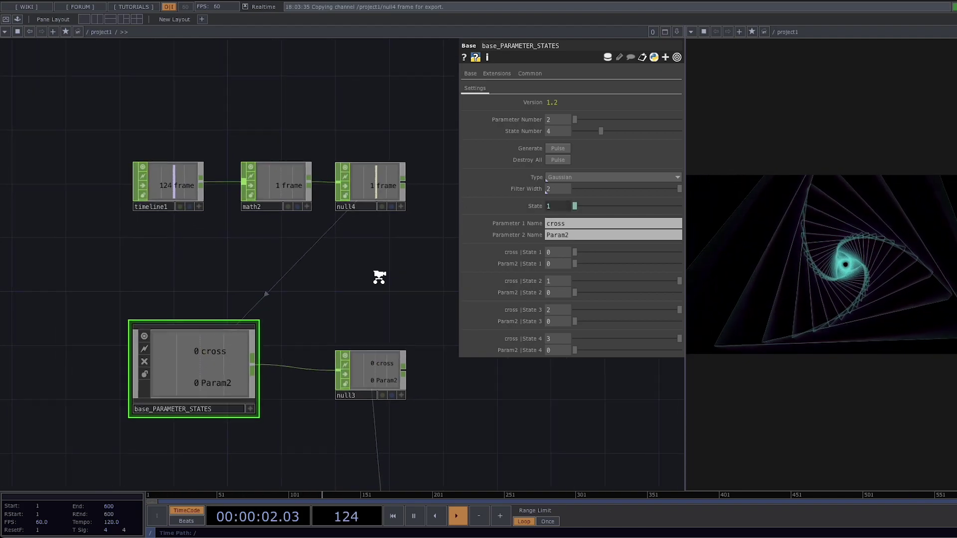
{"action": "middle_click_drag", "start_coordinate": [437, 351], "coordinate": [449, 365]}
{"action": "left_click_drag", "start_coordinate": [421, 332], "coordinate": [299, 192]}
{"action": "left_click_drag", "start_coordinate": [376, 205], "coordinate": [444, 235]}
{"action": "key", "text": "p"}
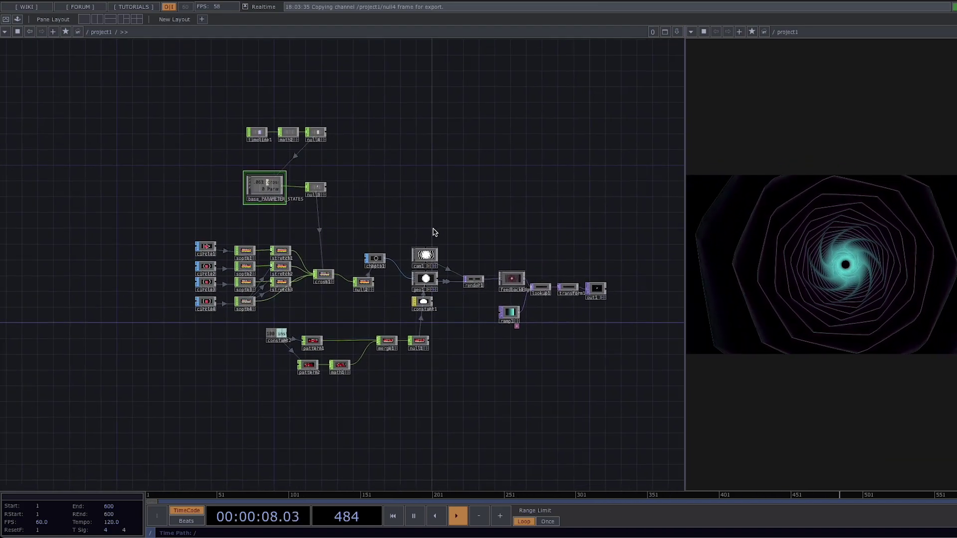